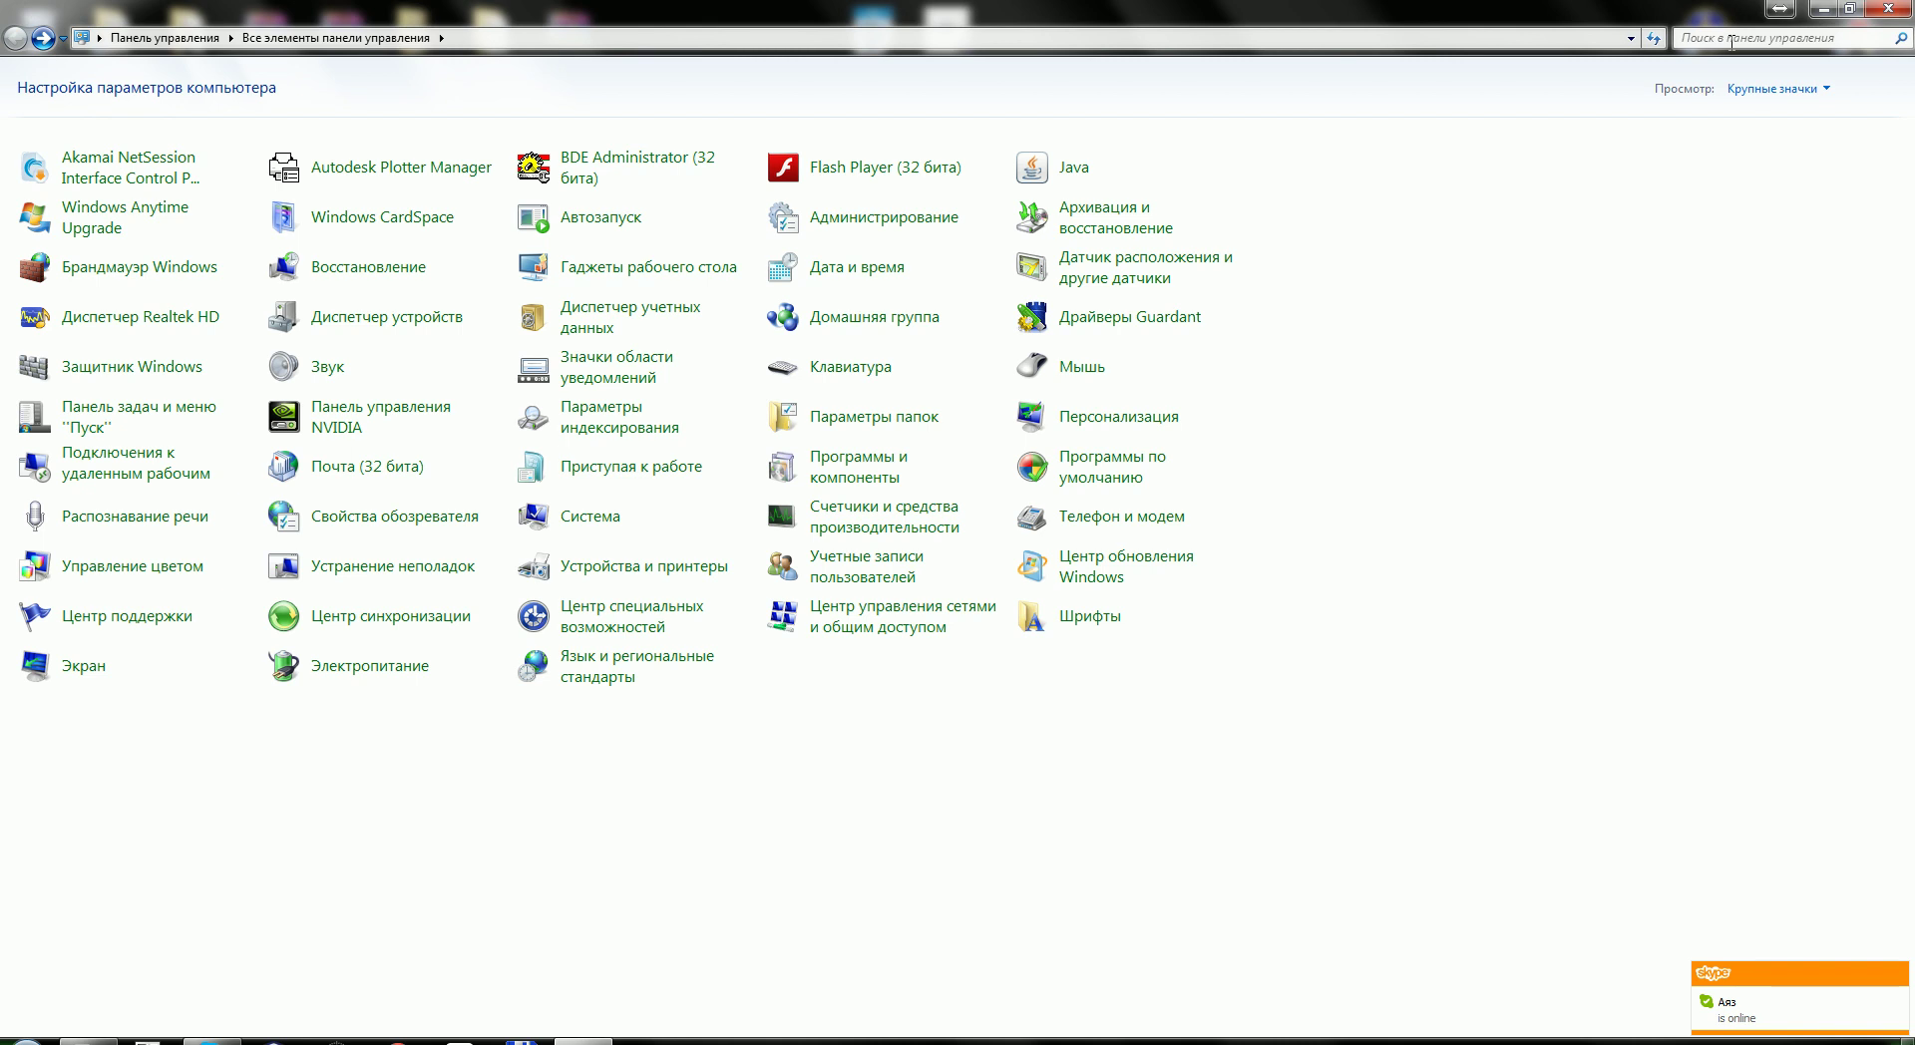
Search Control Panel for "адми" and open Администрирование to check the installed administrative tools
left_click(1732, 42)
type("адми")
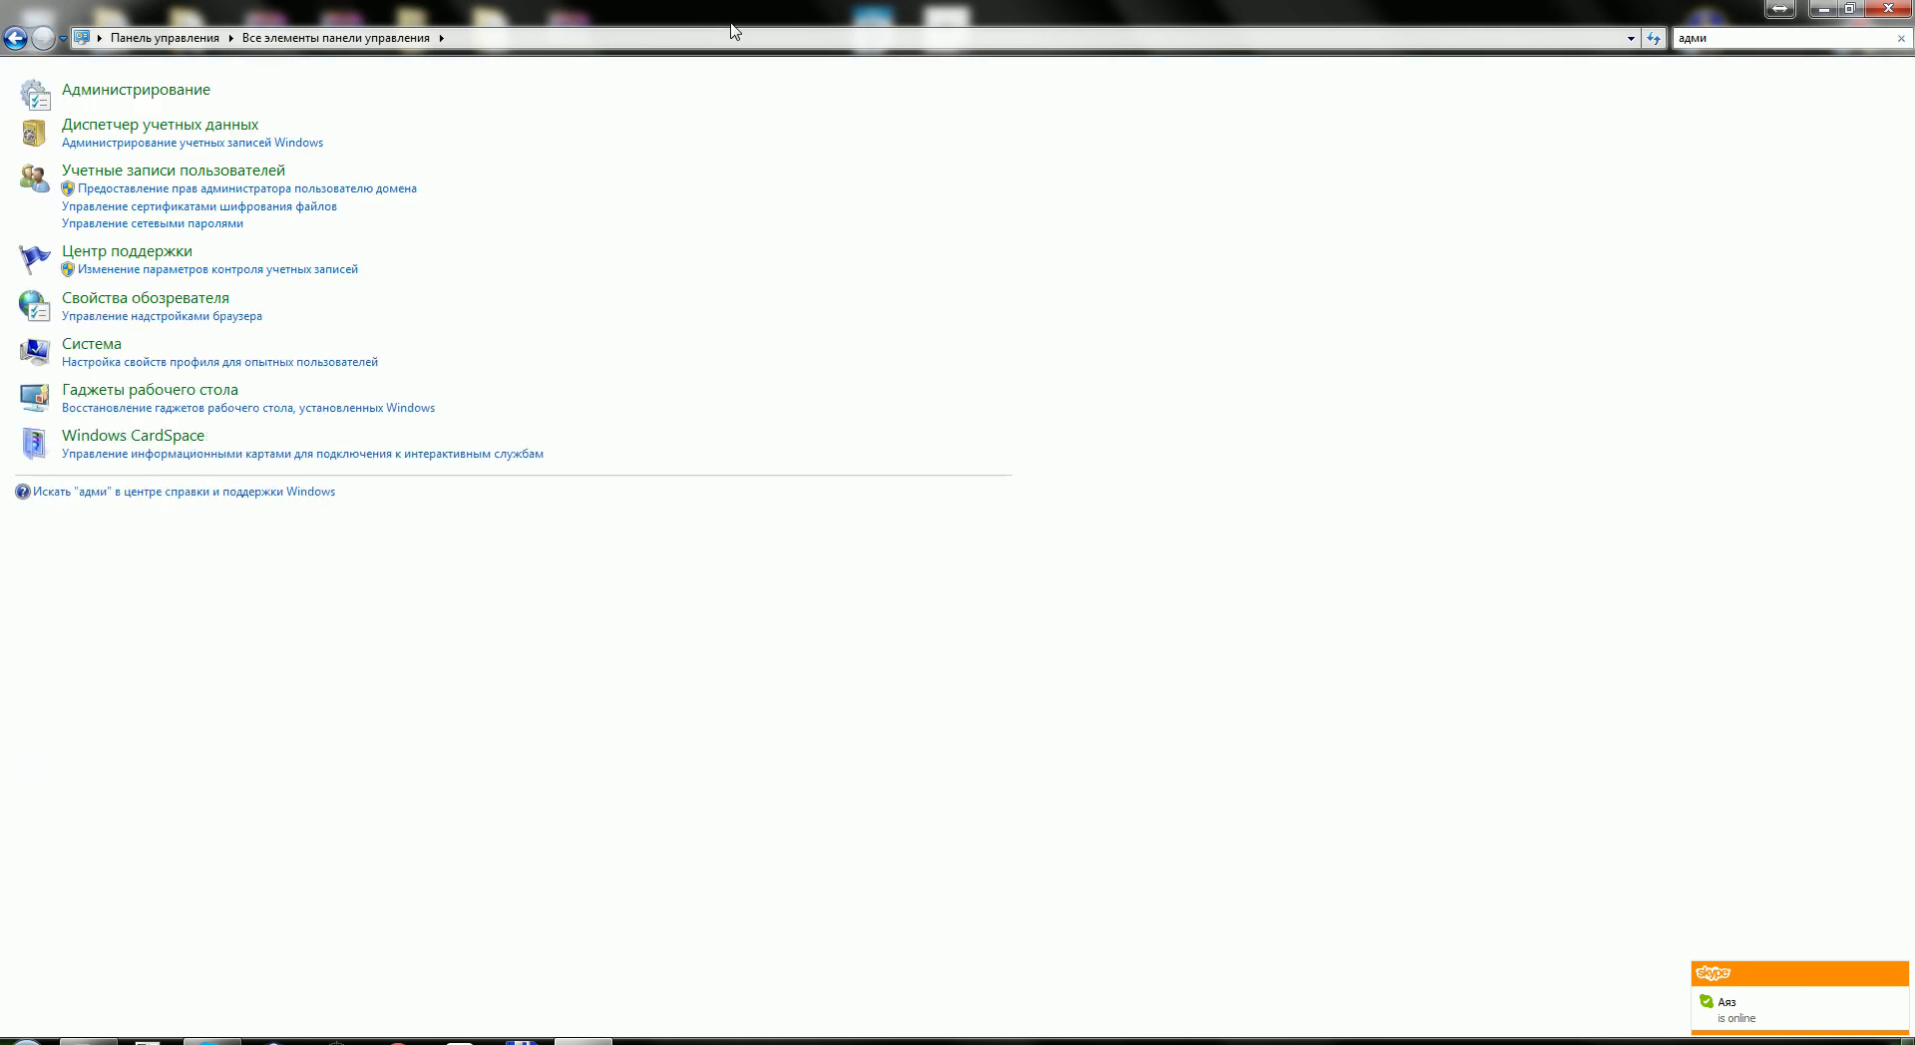
left_click(185, 92)
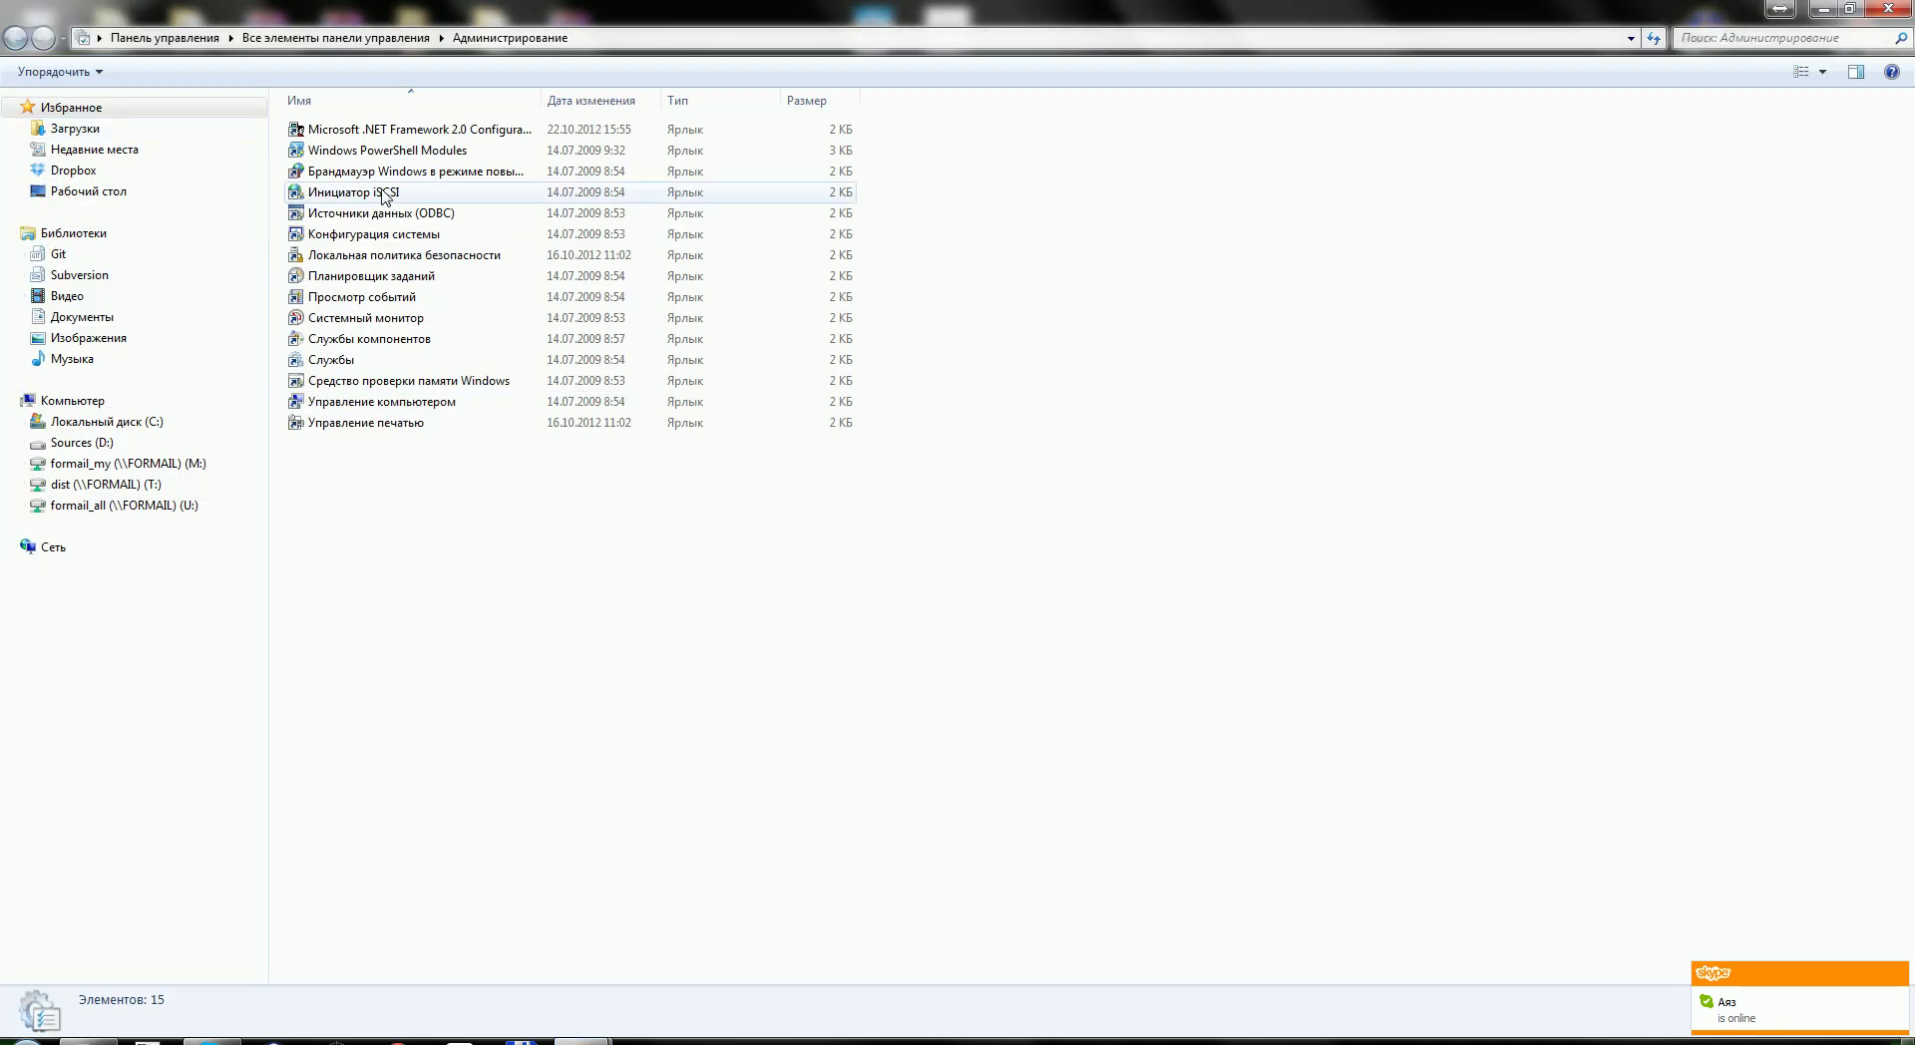
Go to Получение программ in Control Panel and open the dialog for turning Windows components on or off
left_click(165, 38)
left_click(703, 395)
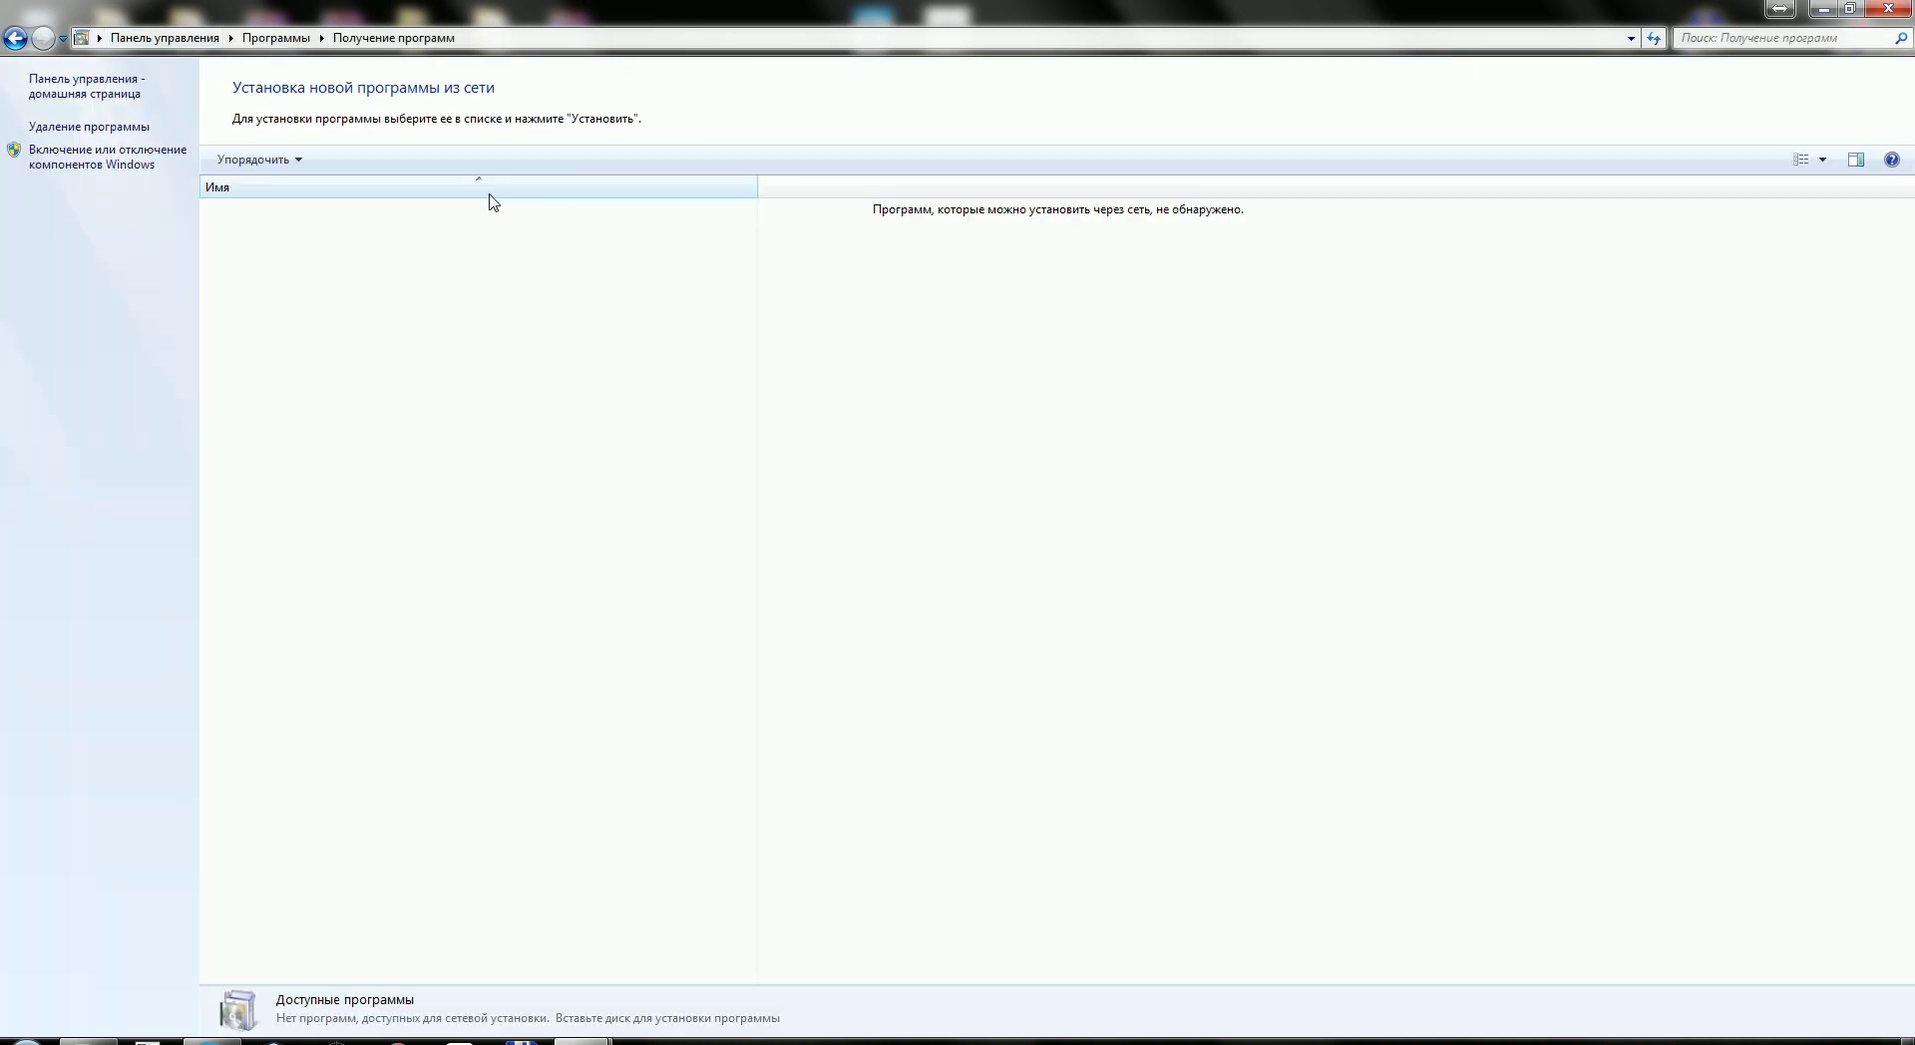
left_click(110, 158)
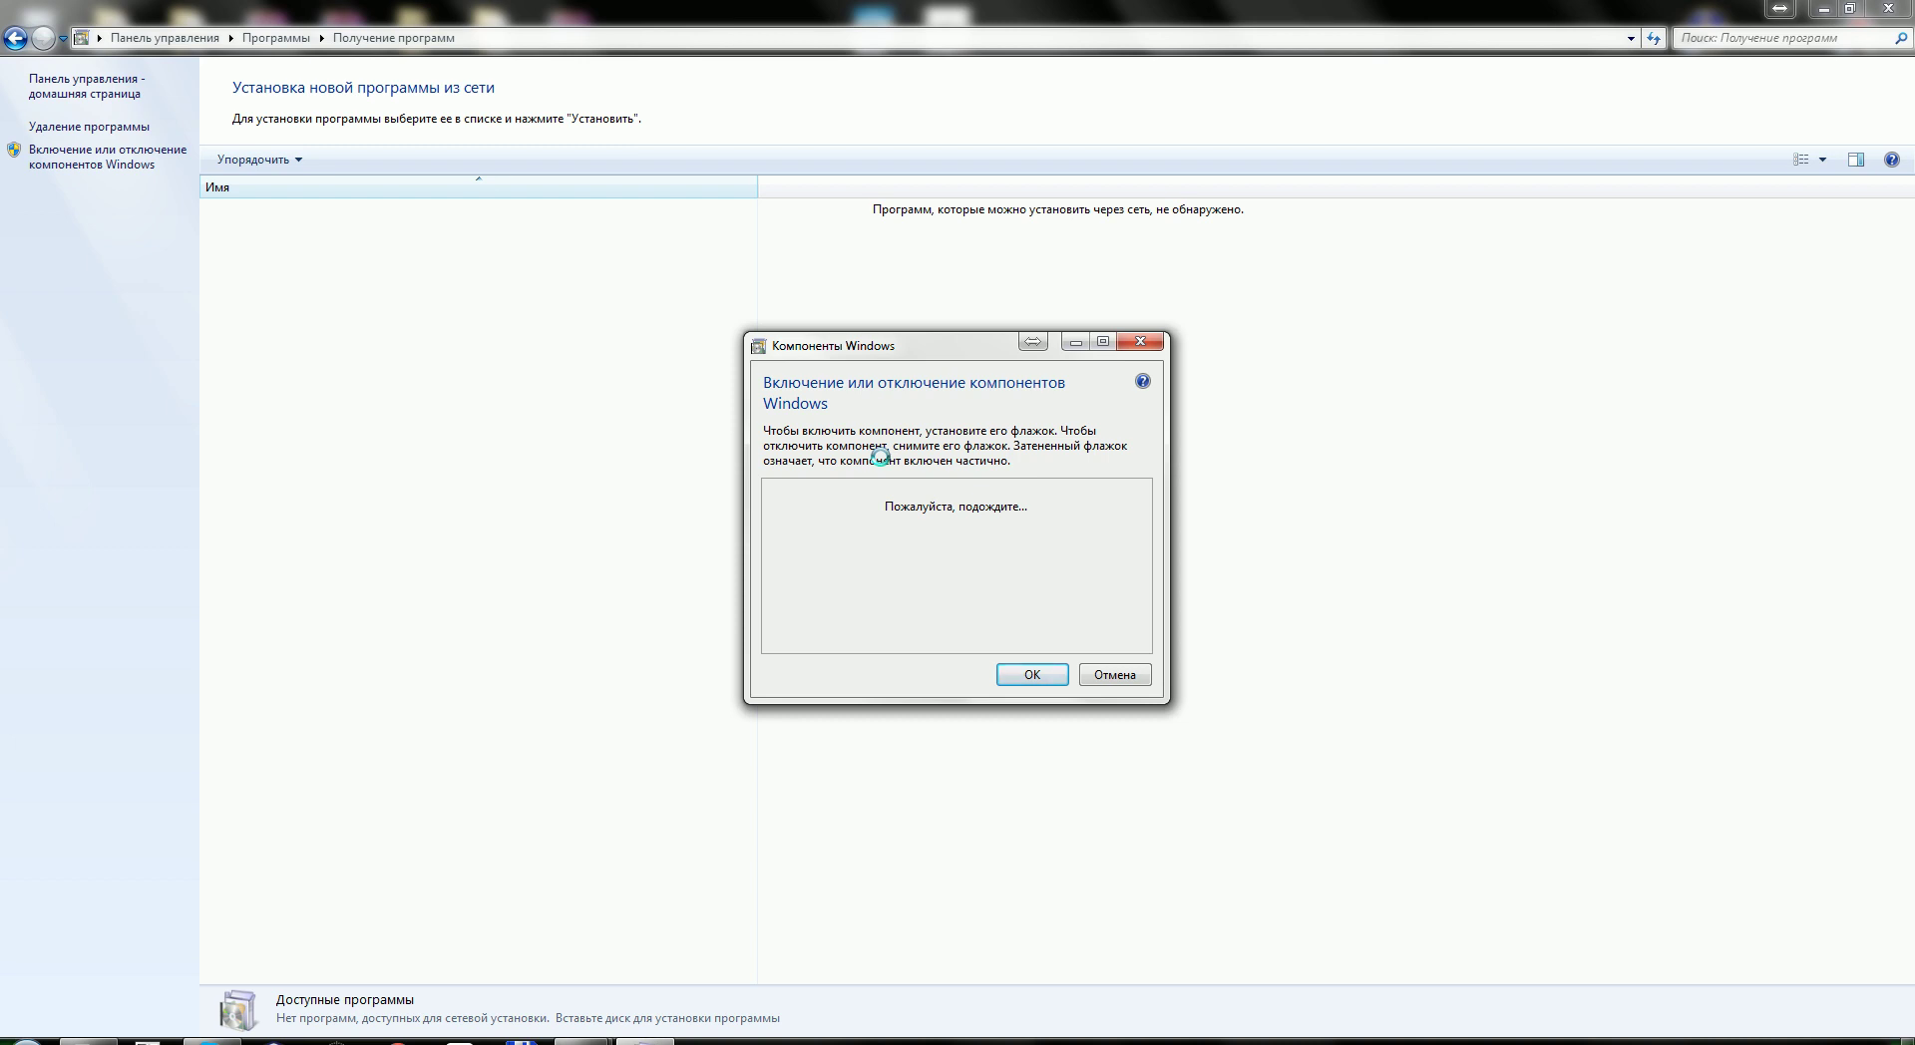
Expand Службы IIS in the Windows components list and enable it
scroll(936, 563, "down", 2)
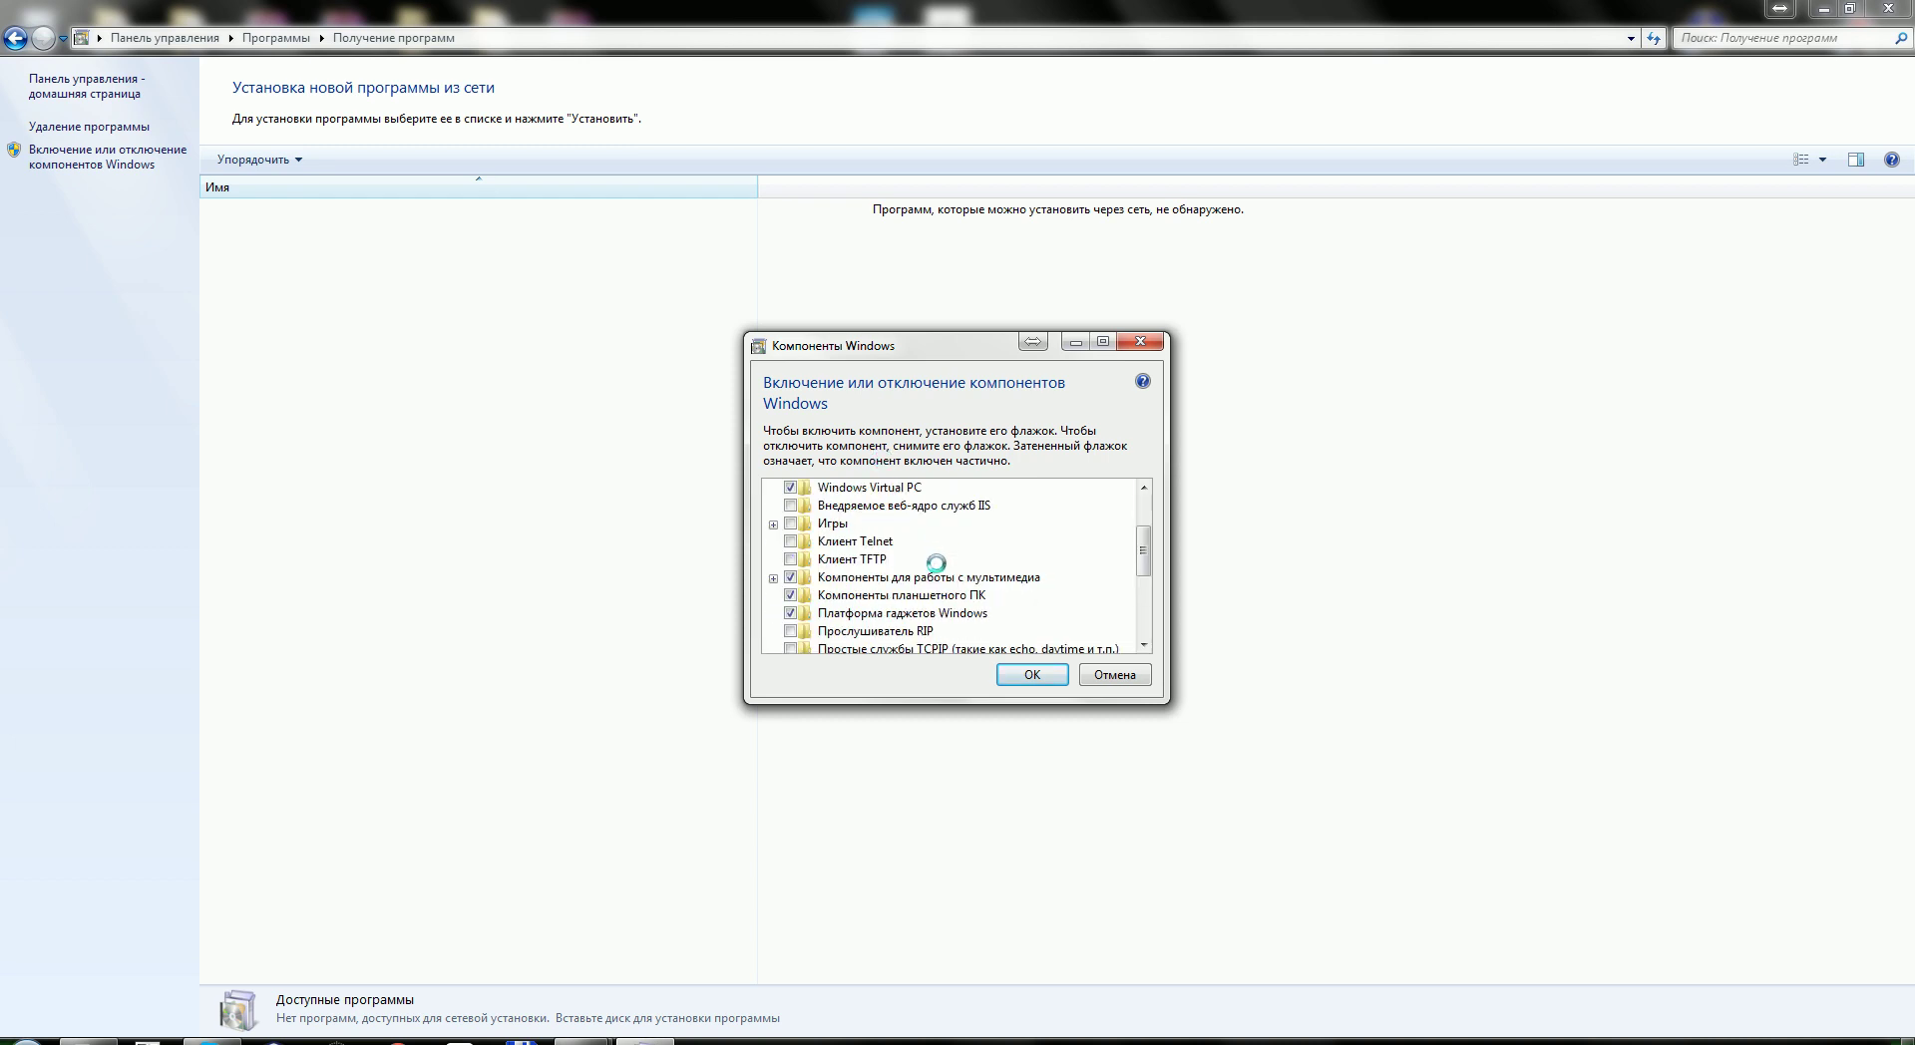
scroll(936, 562, "down", 2)
left_click(847, 613)
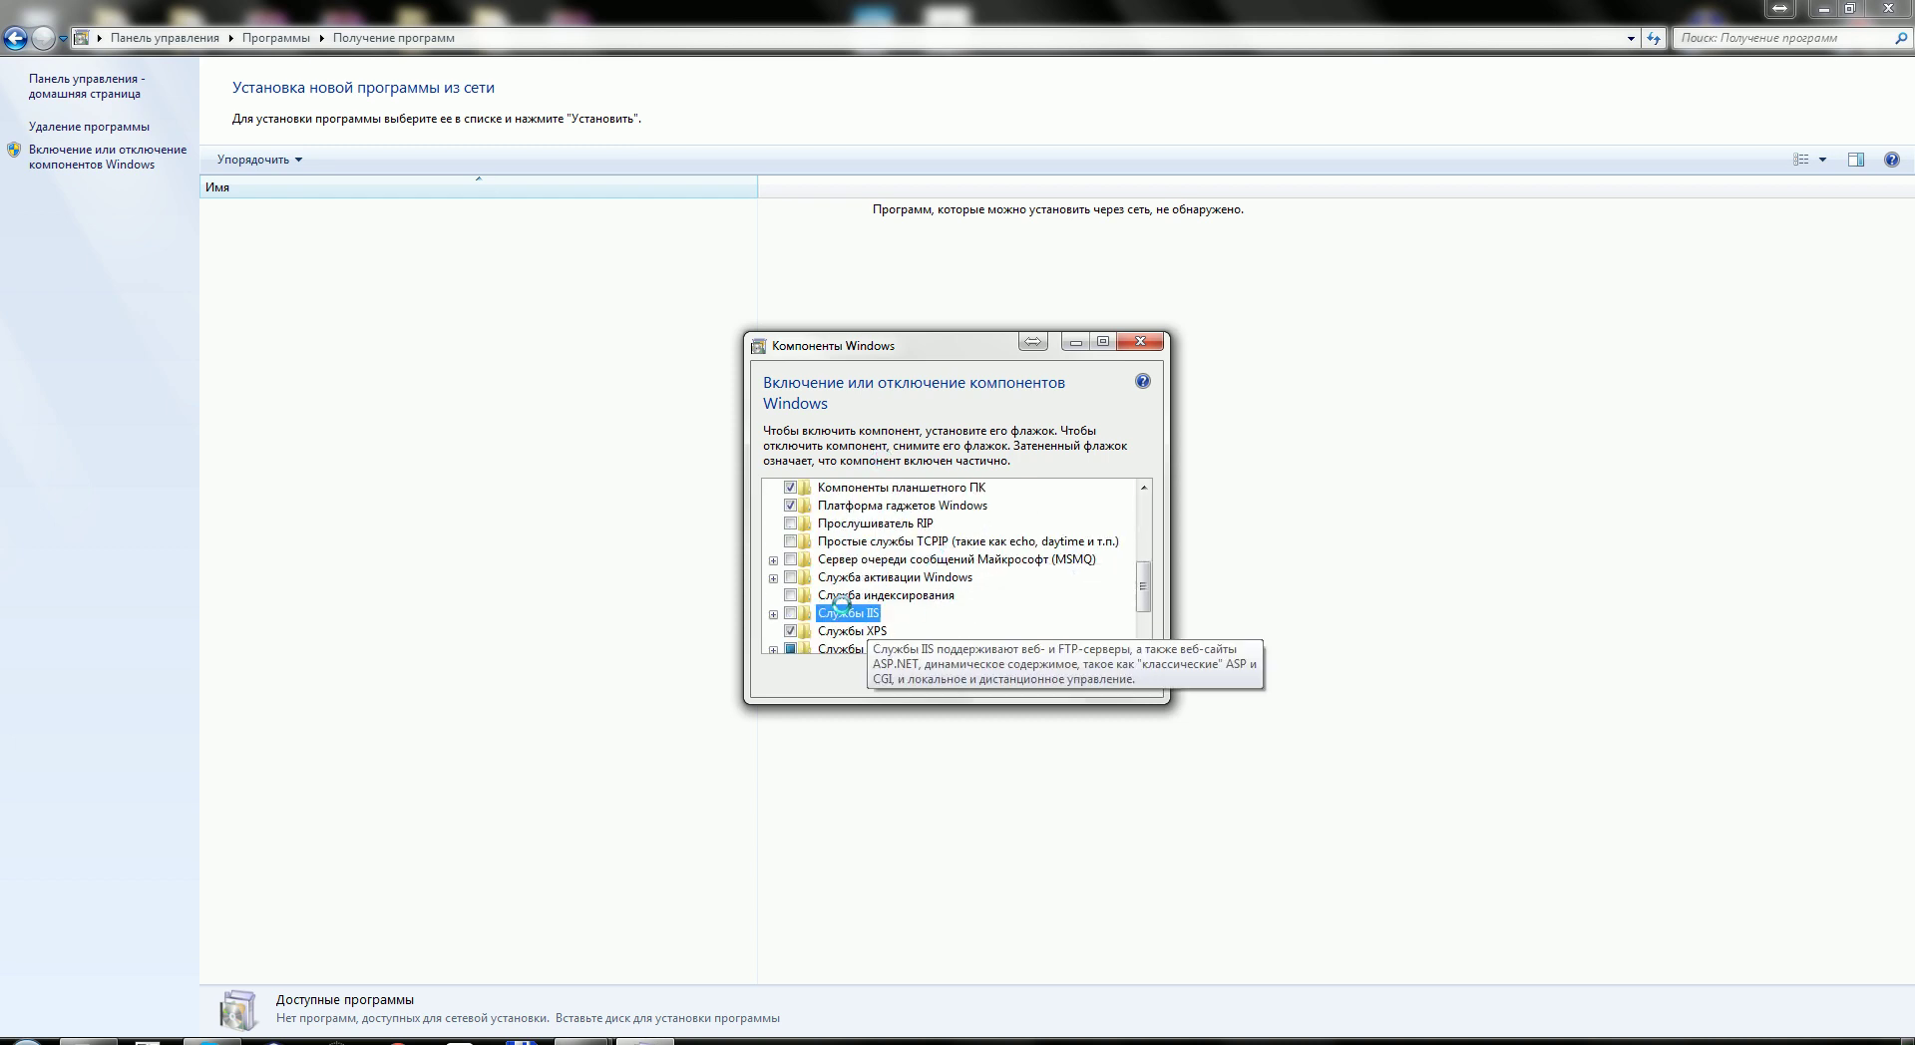
left_click(773, 614)
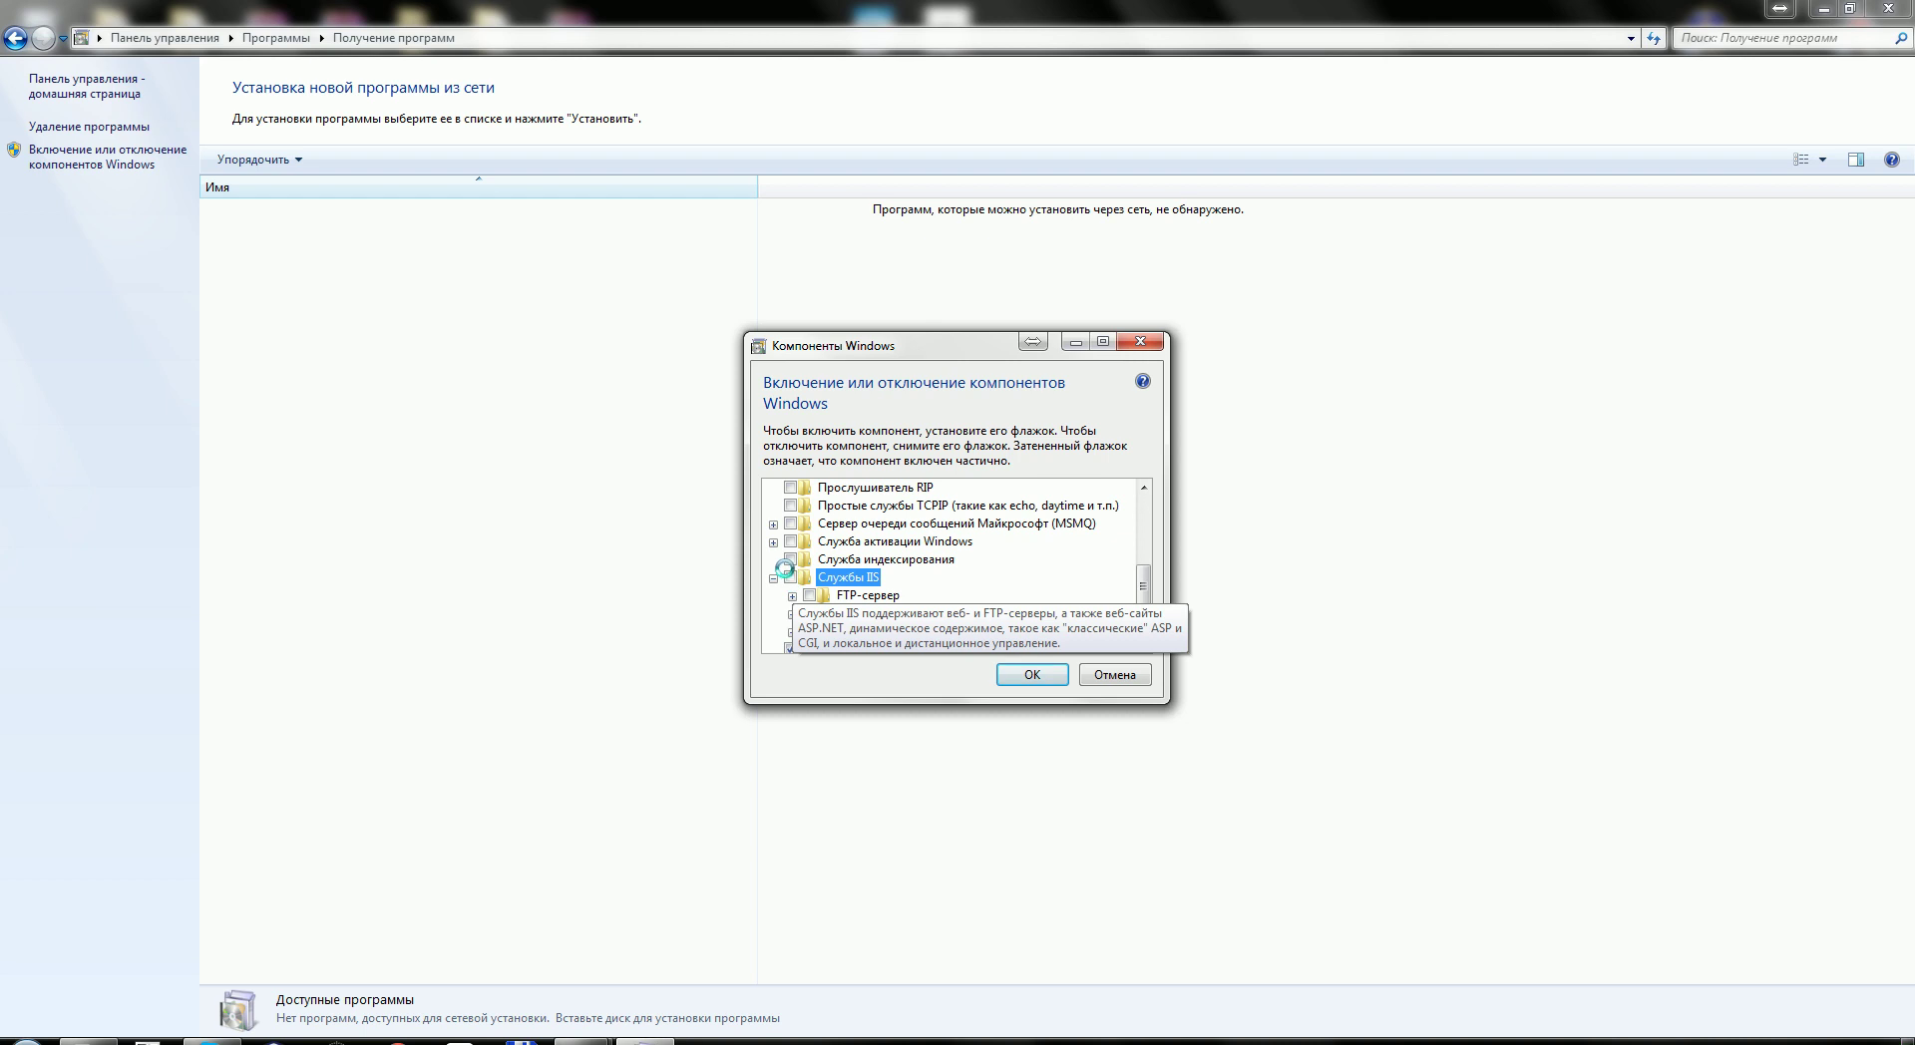
left_click(790, 577)
Expand Службы Интернета under Службы IIS to review its components, and apply the Windows component selection
scroll(790, 577, "down", 1)
left_click(792, 577)
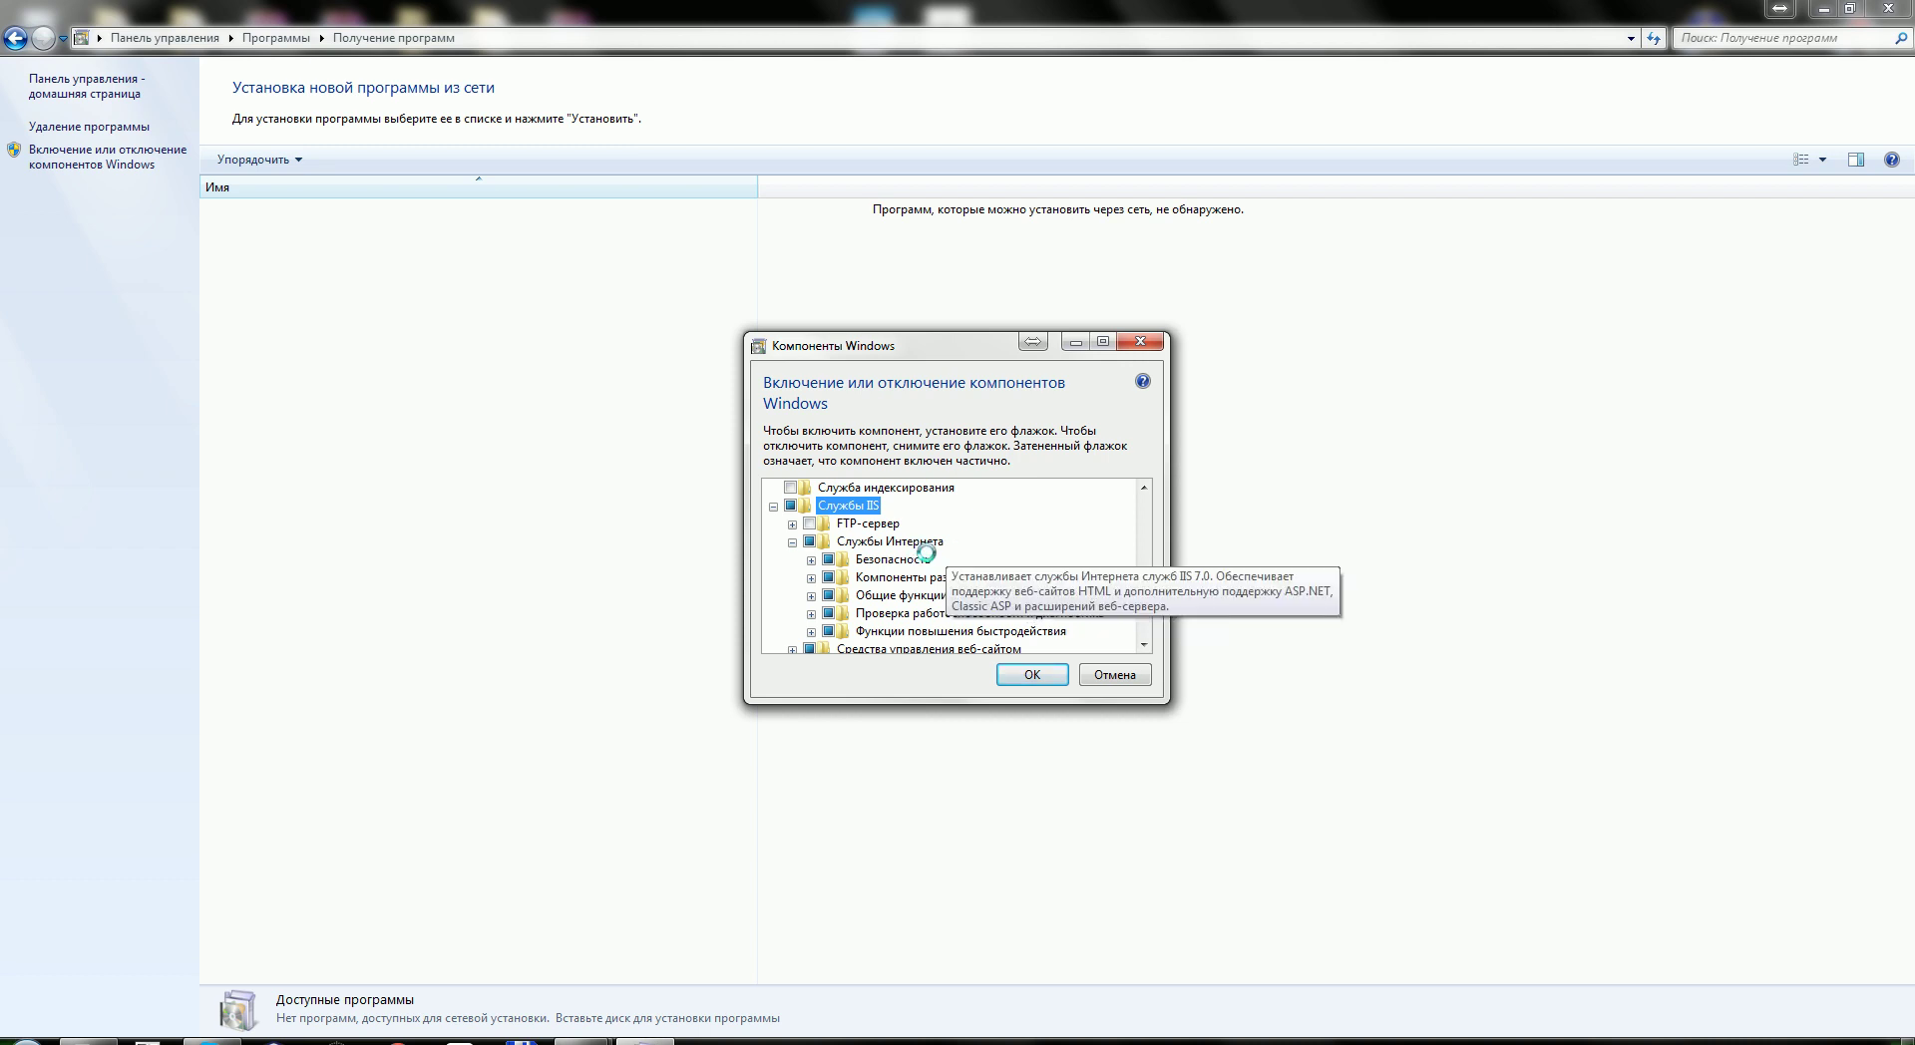
scroll(1056, 633, "down", 1)
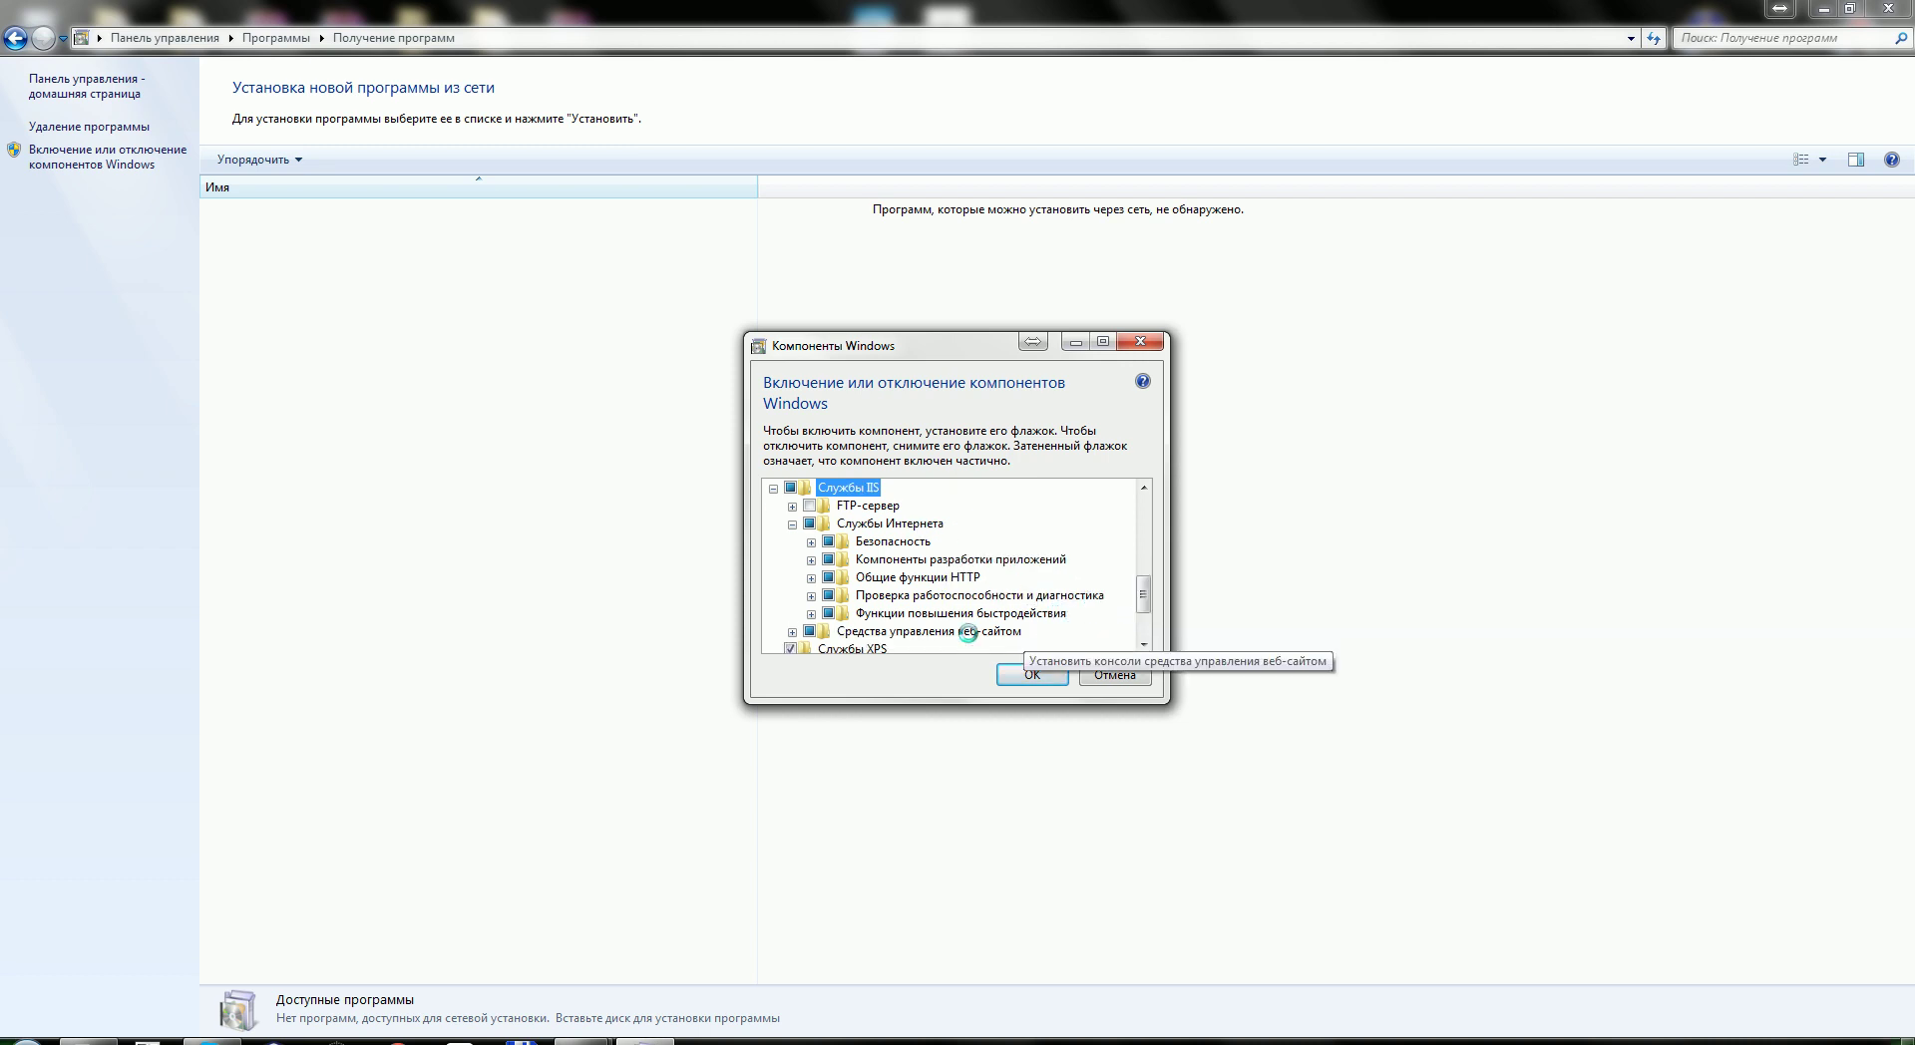
left_click(1014, 674)
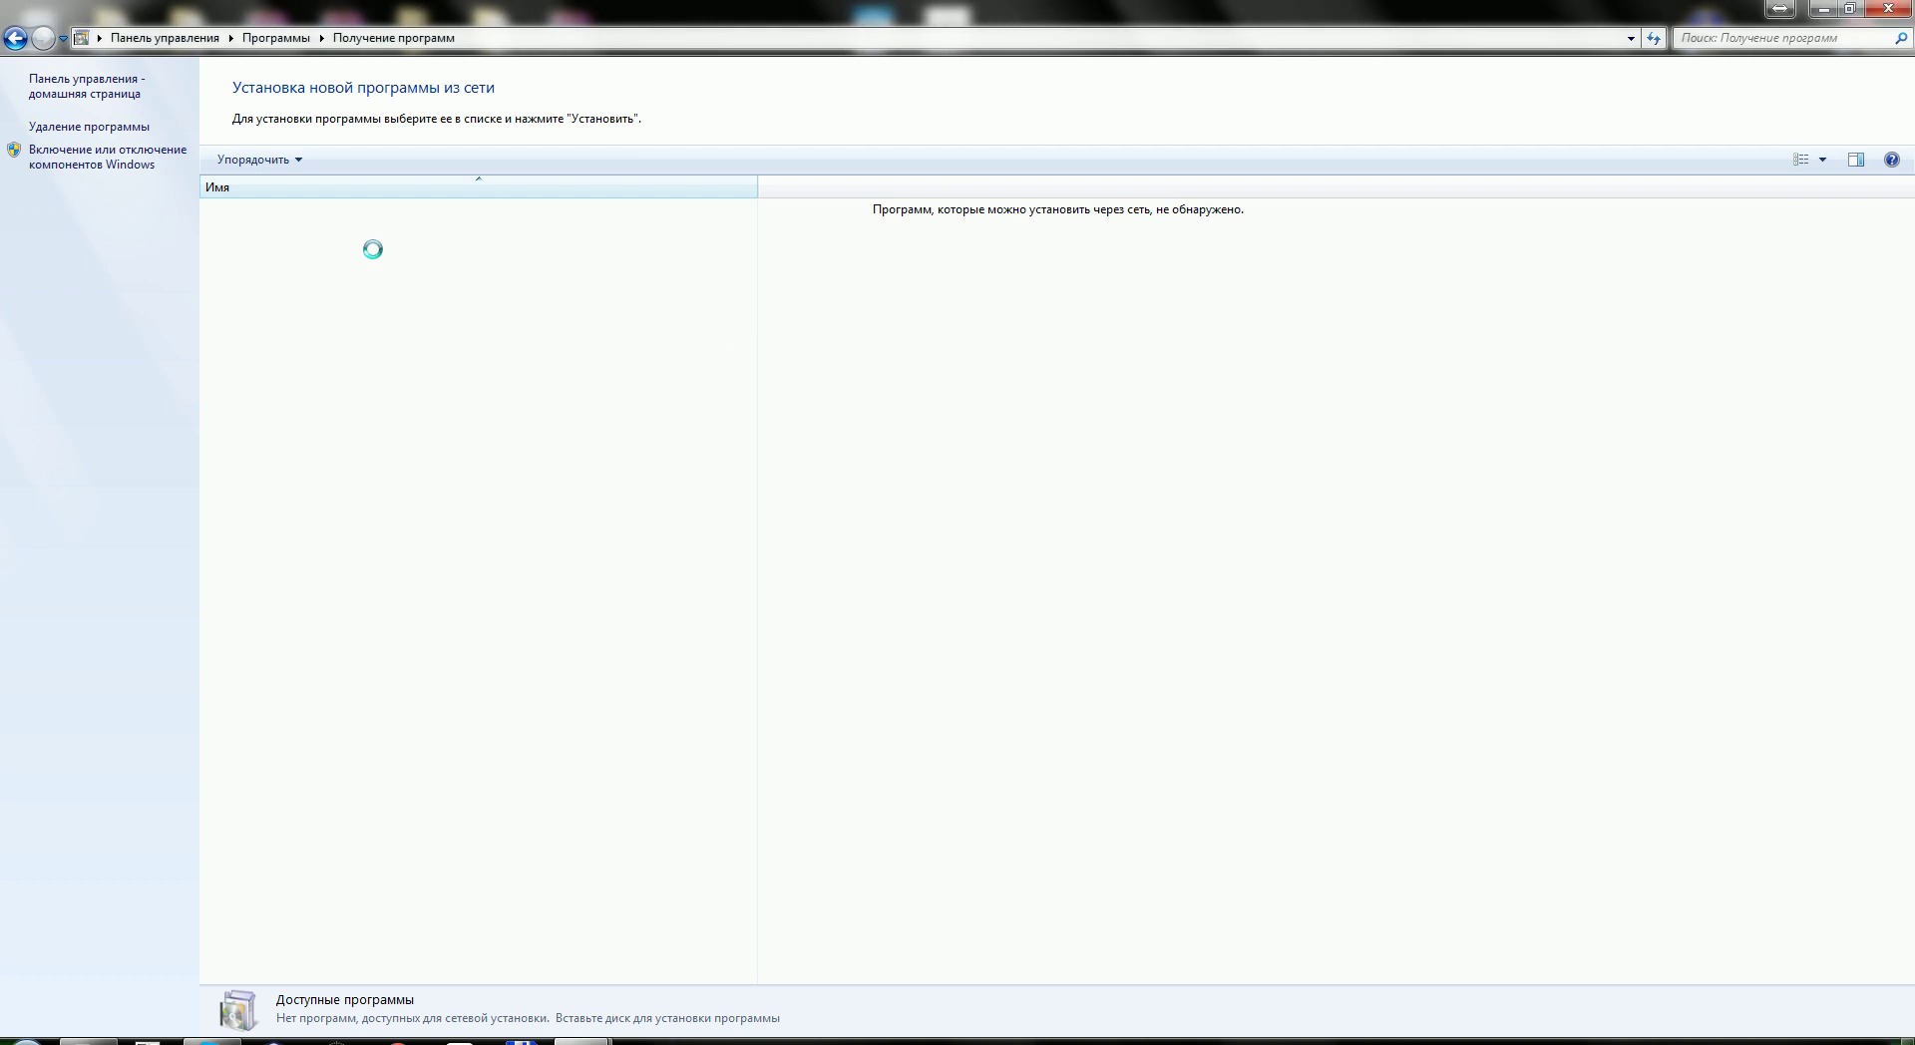
Return to the Control Panel home, search for "адми" and open Администрирование
left_click(164, 38)
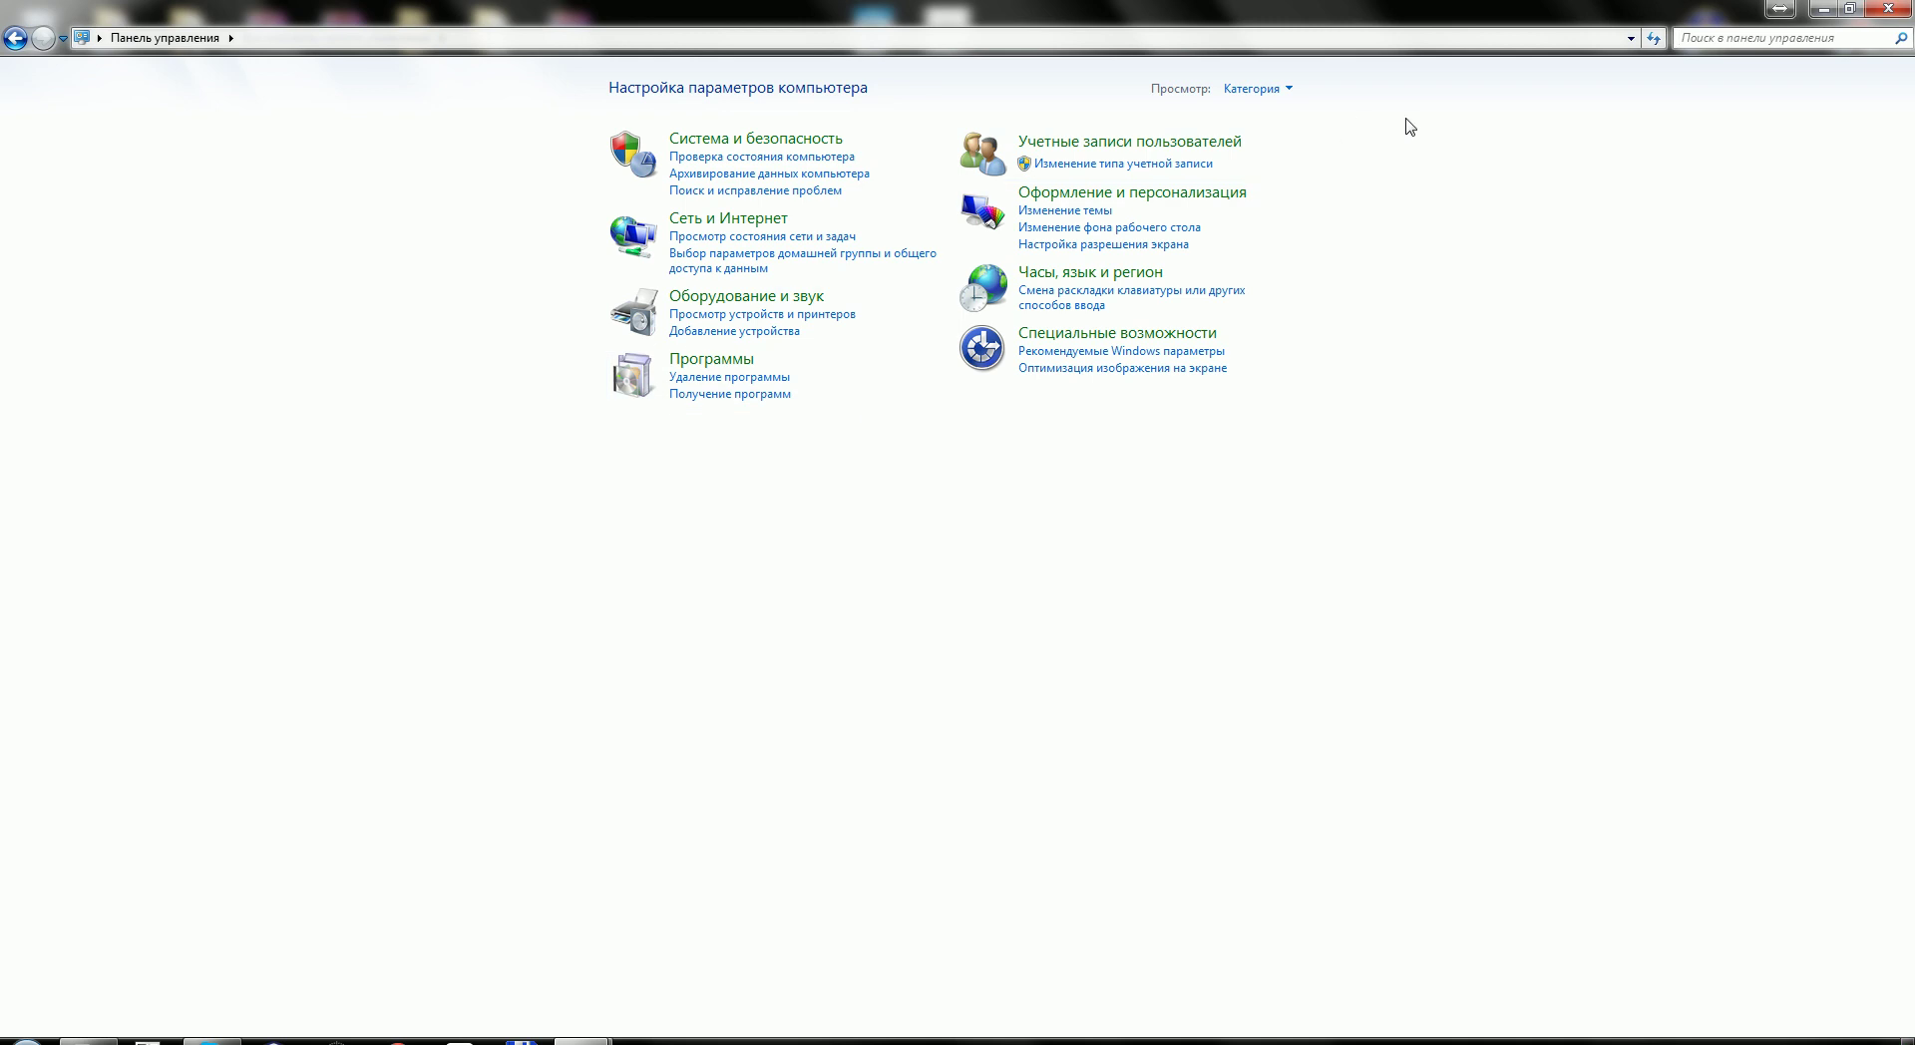
type("flb")
type("b")
key("Return")
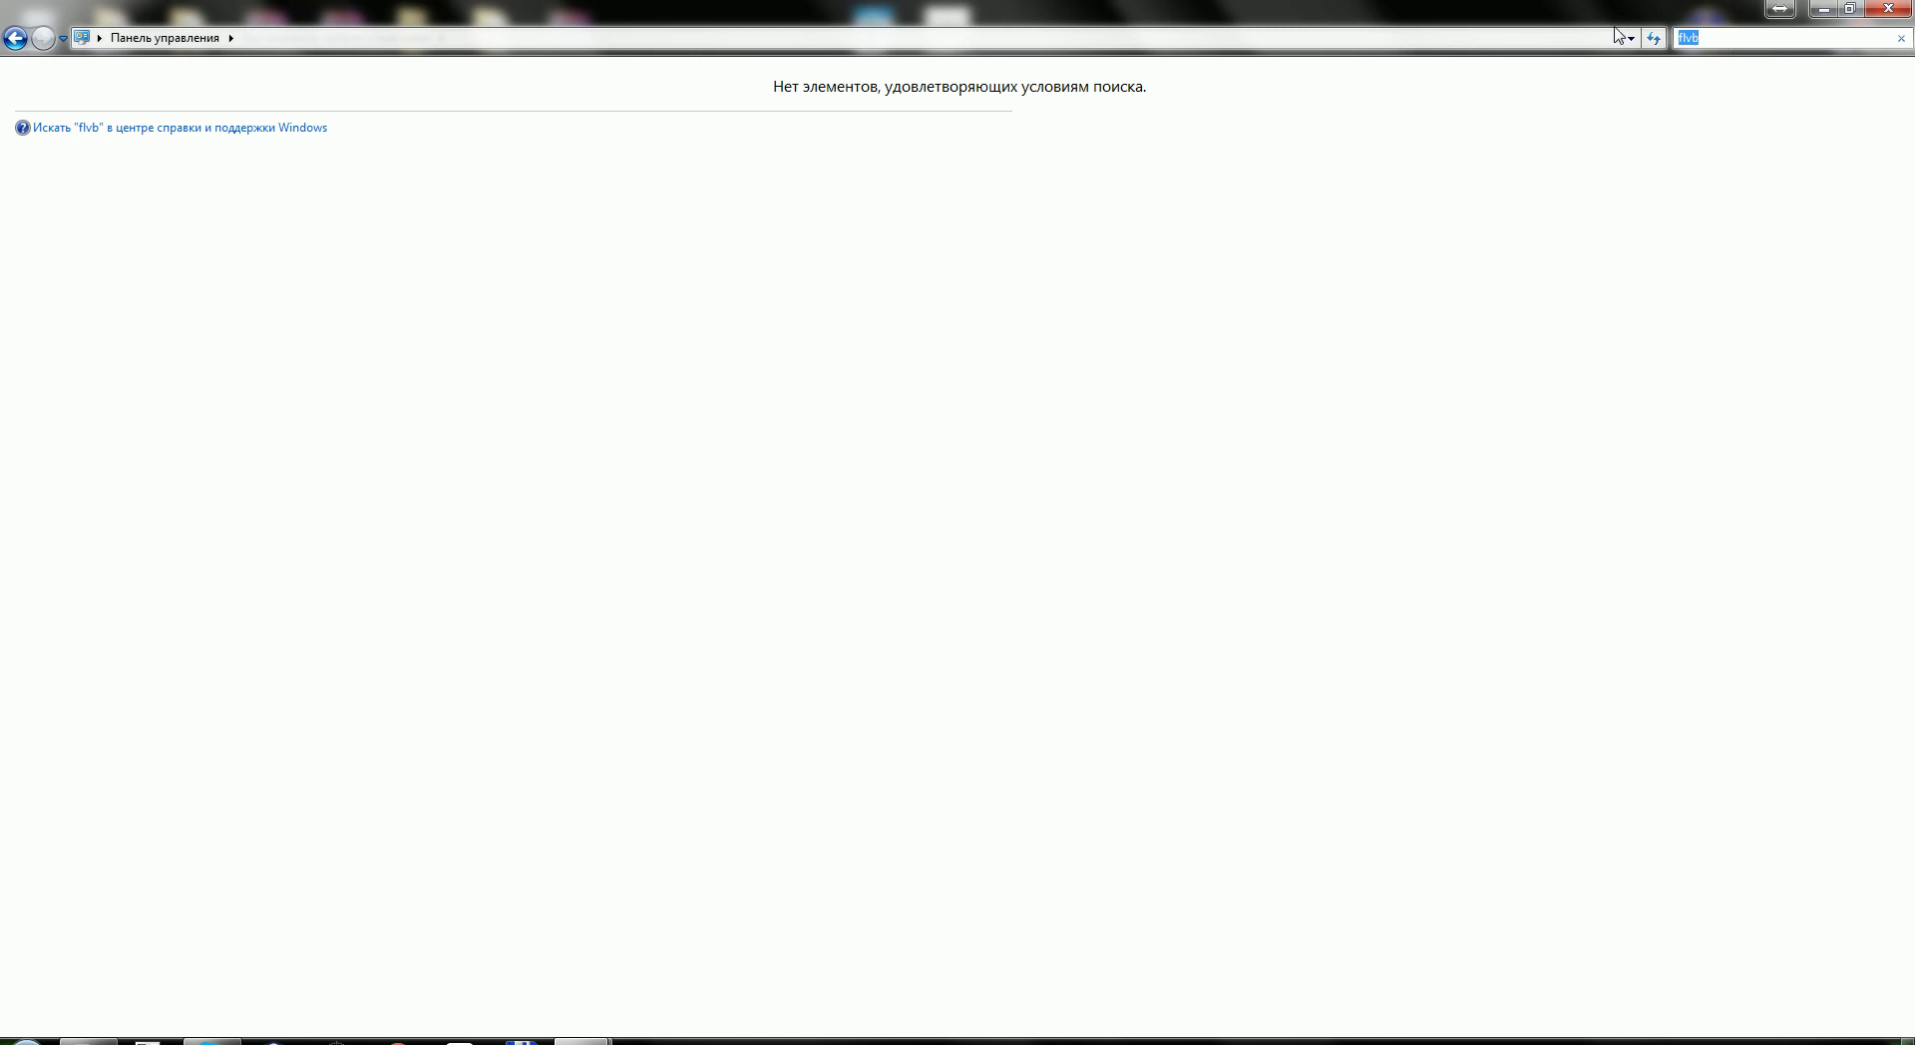
type("адми")
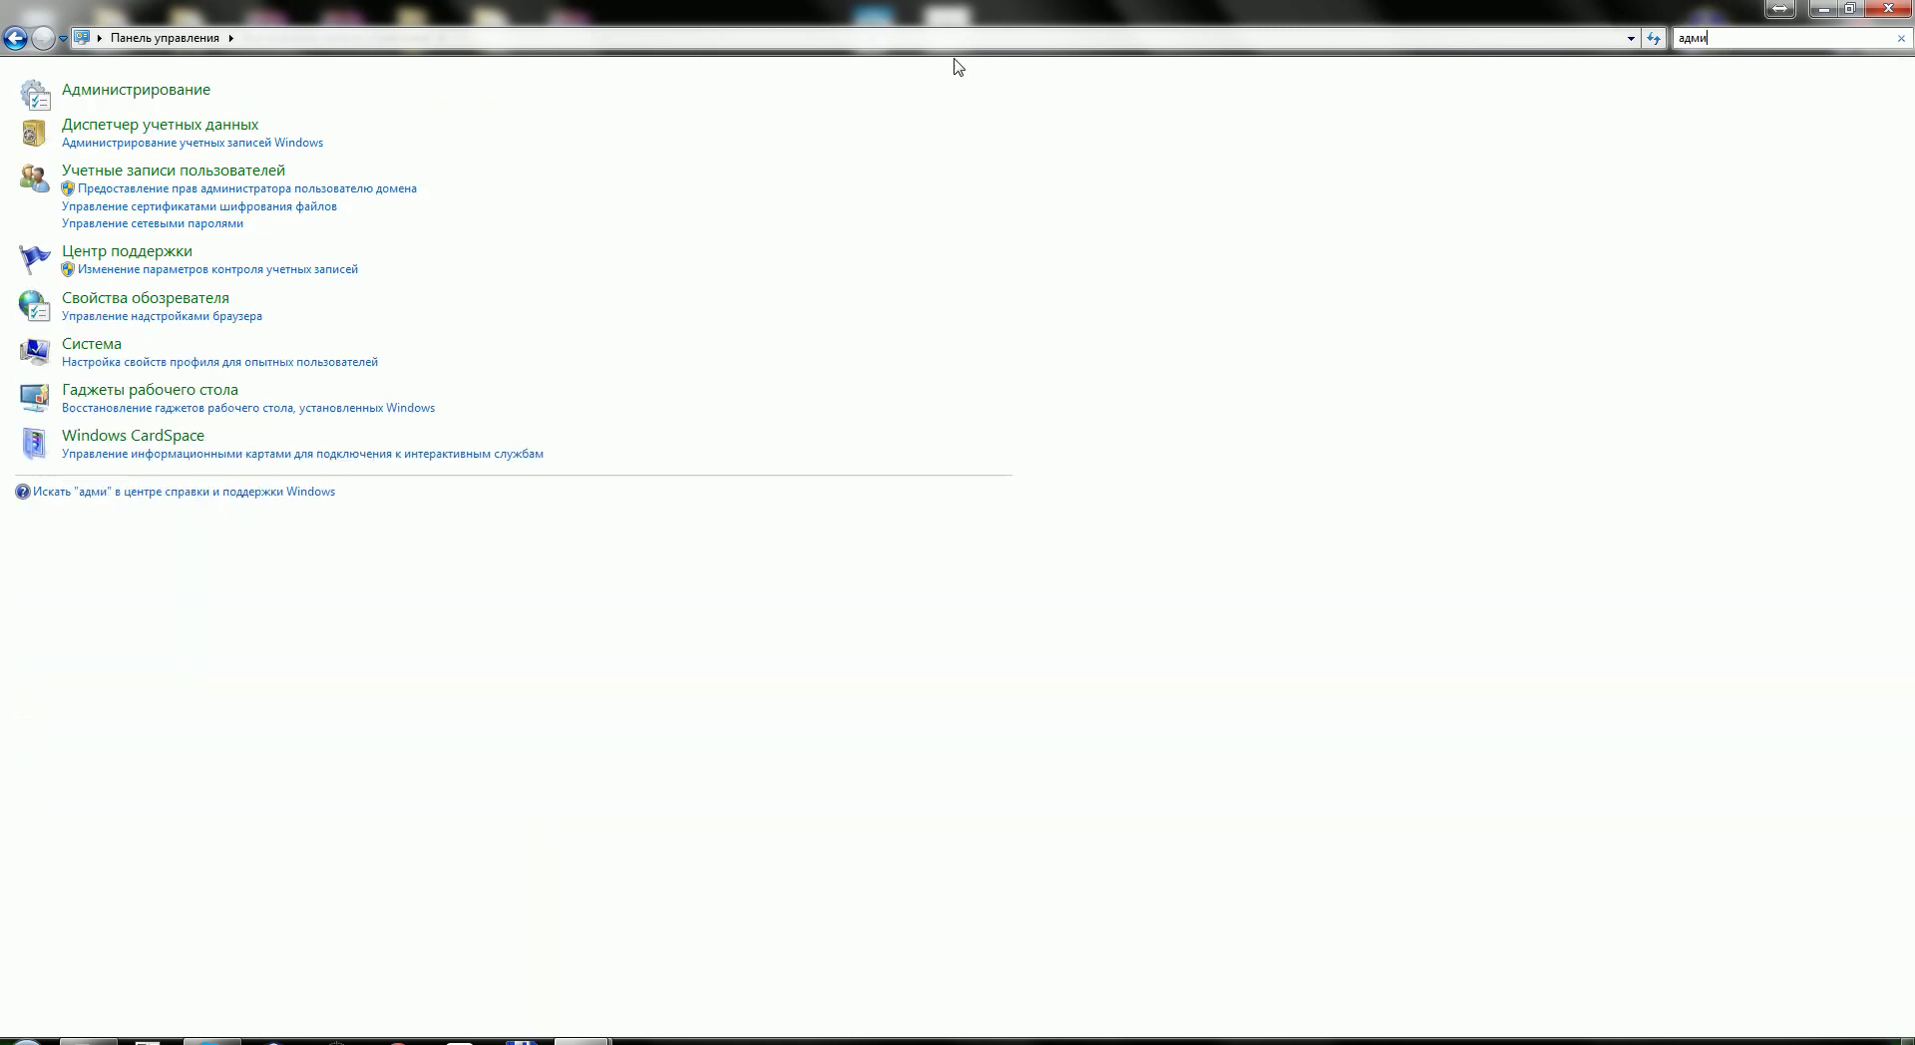
left_click(182, 93)
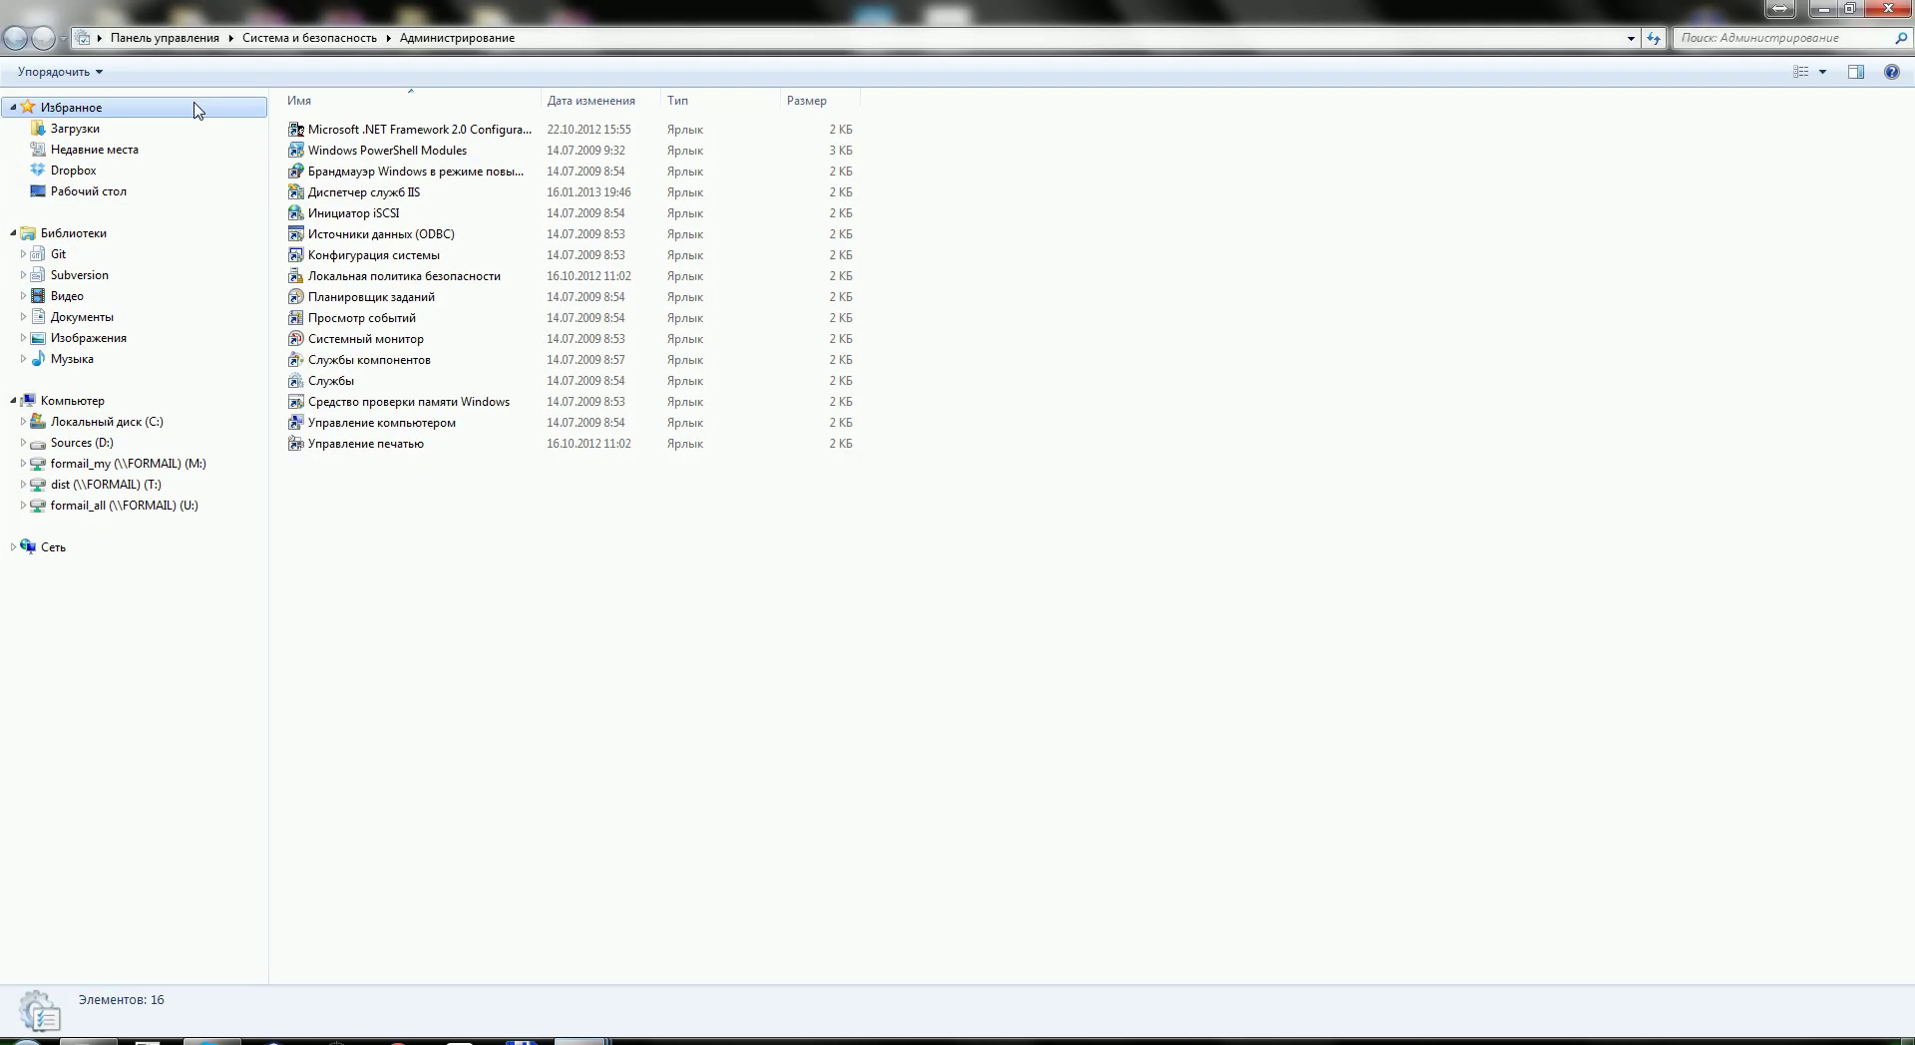
Launch Диспетчер служб IIS and expand the server and its sites to reach Default Web Site
left_click(317, 195)
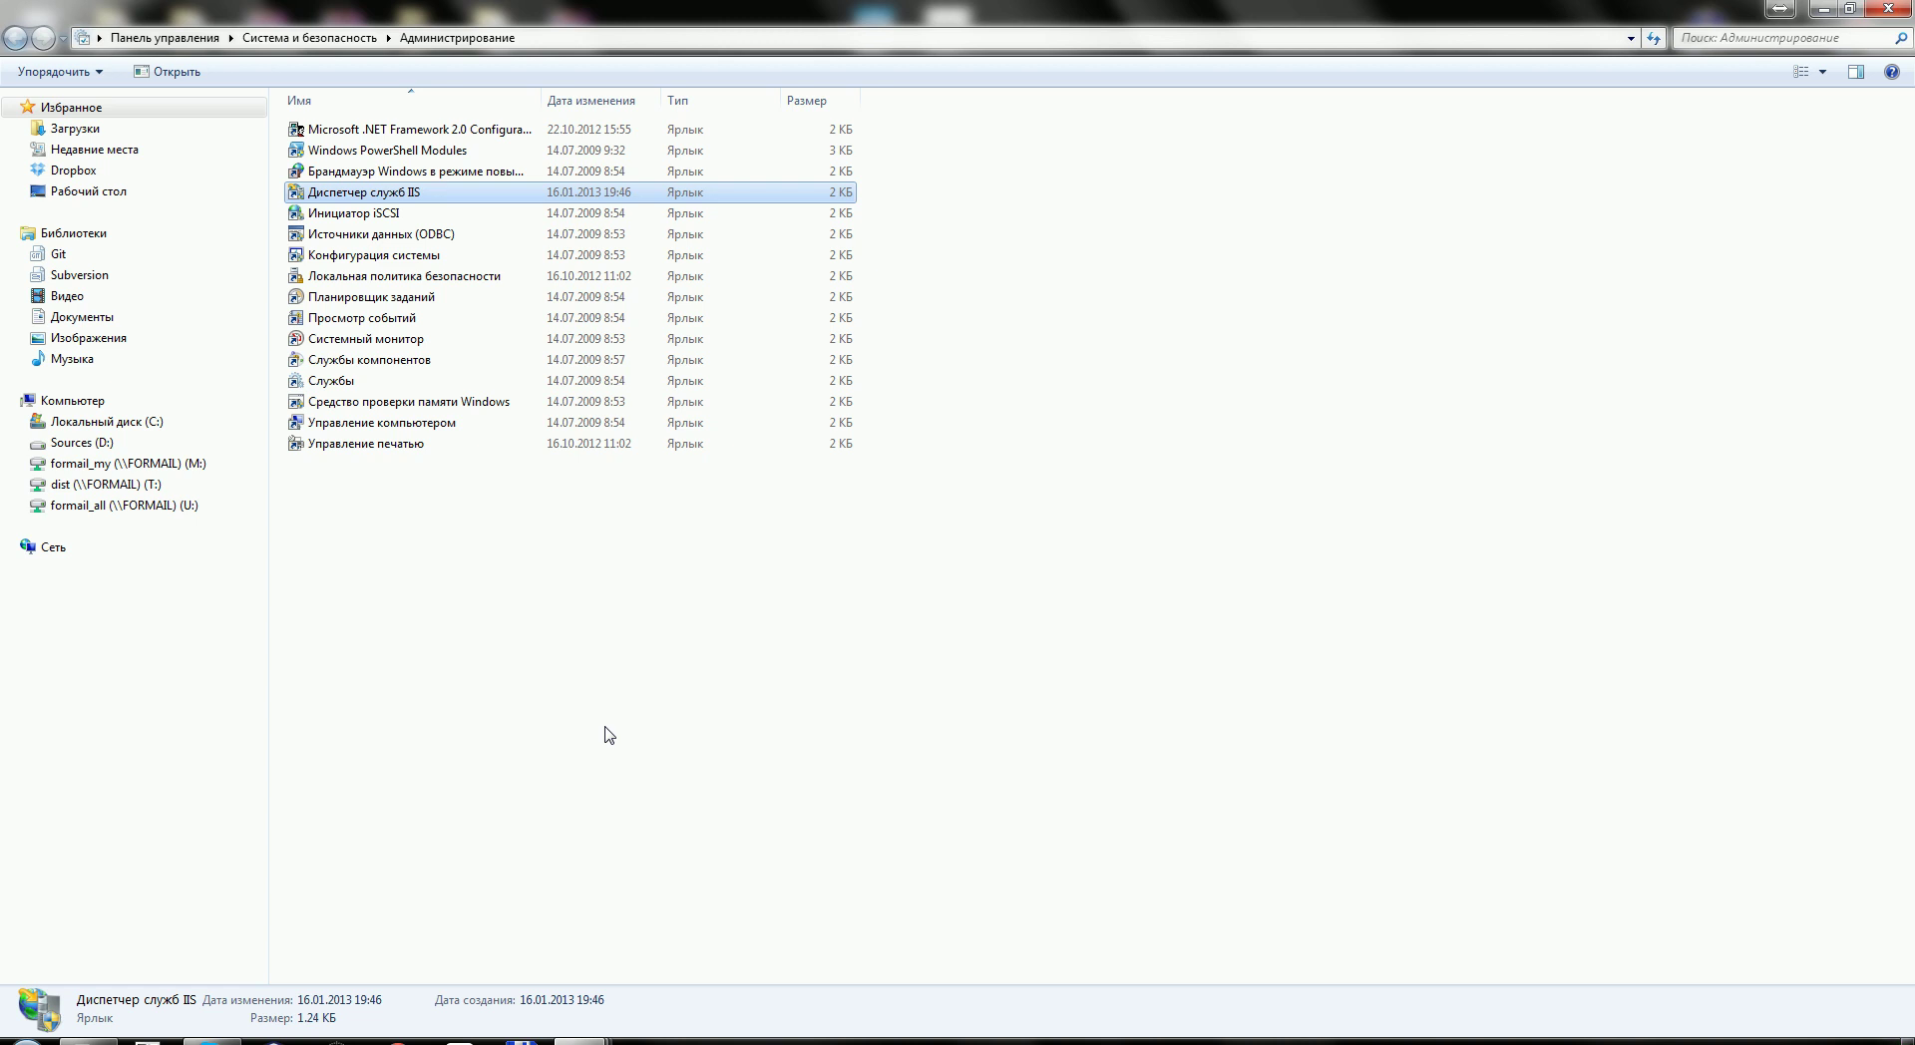
key("Return")
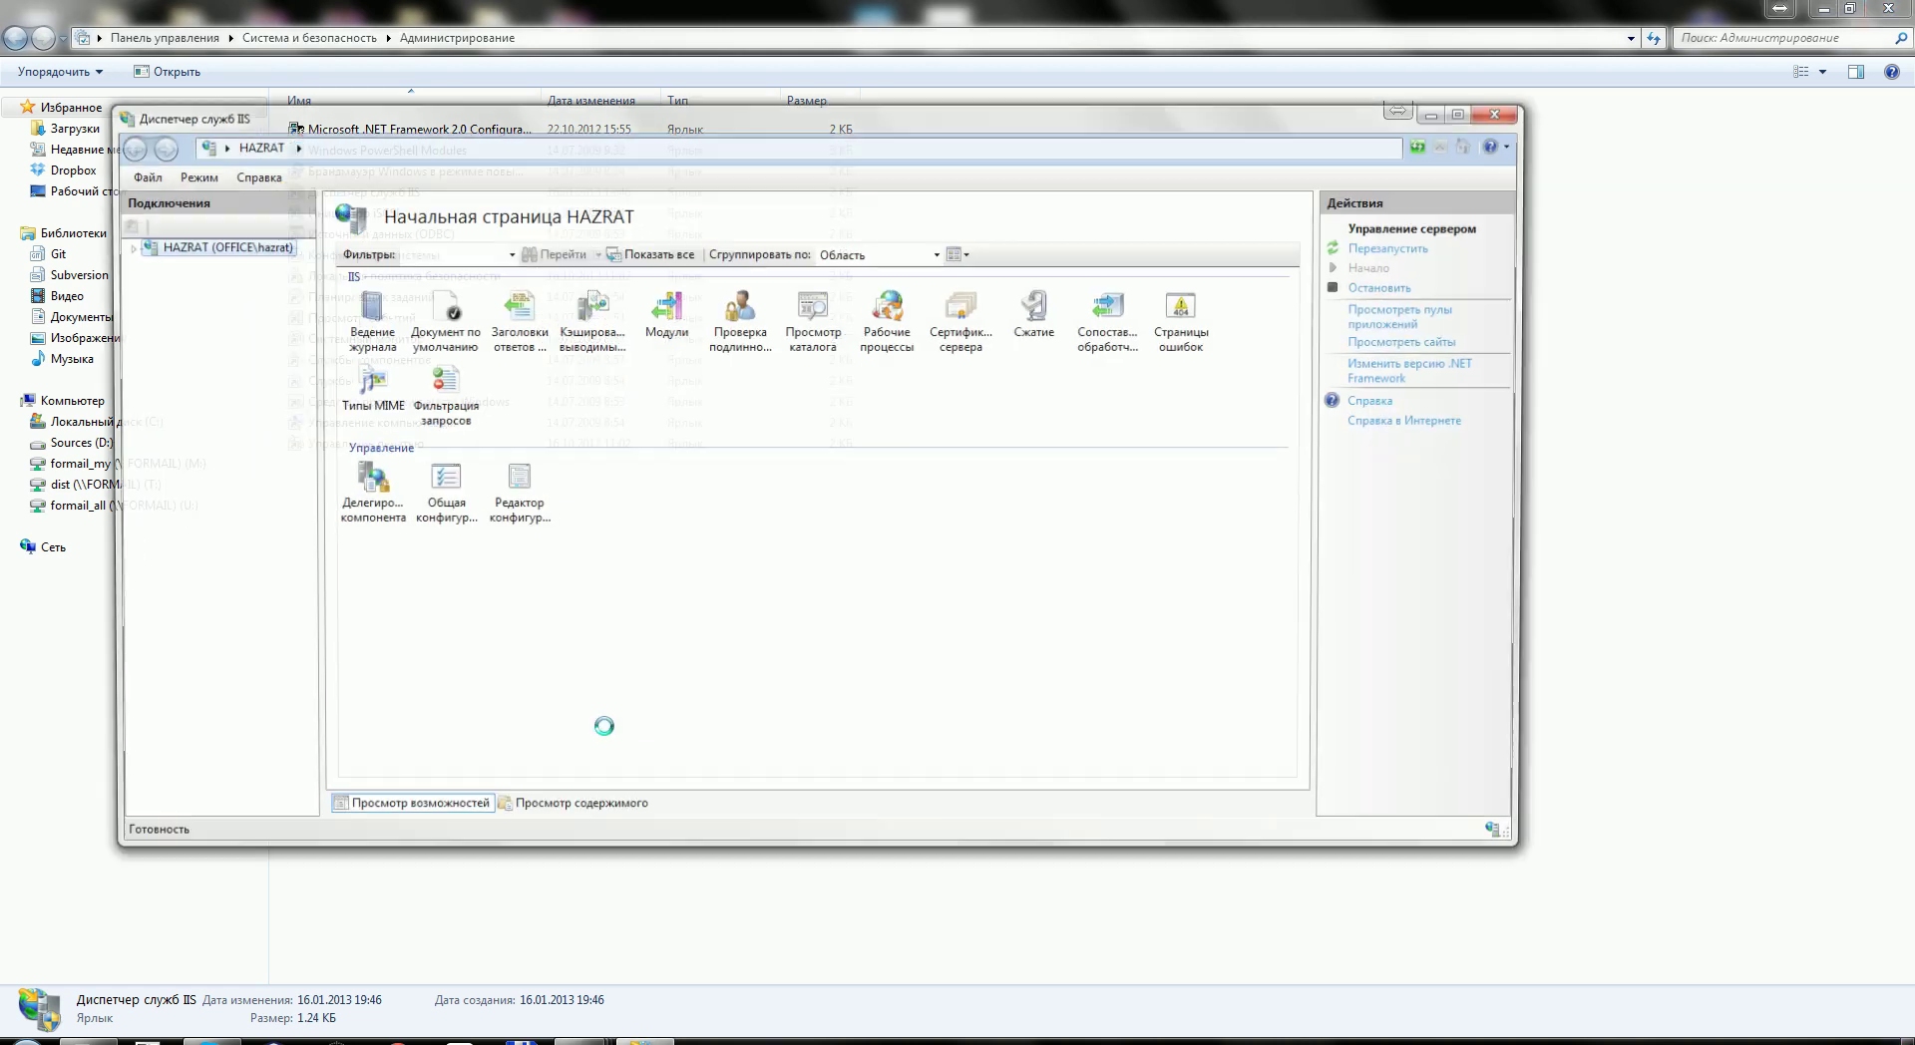
left_click(121, 245)
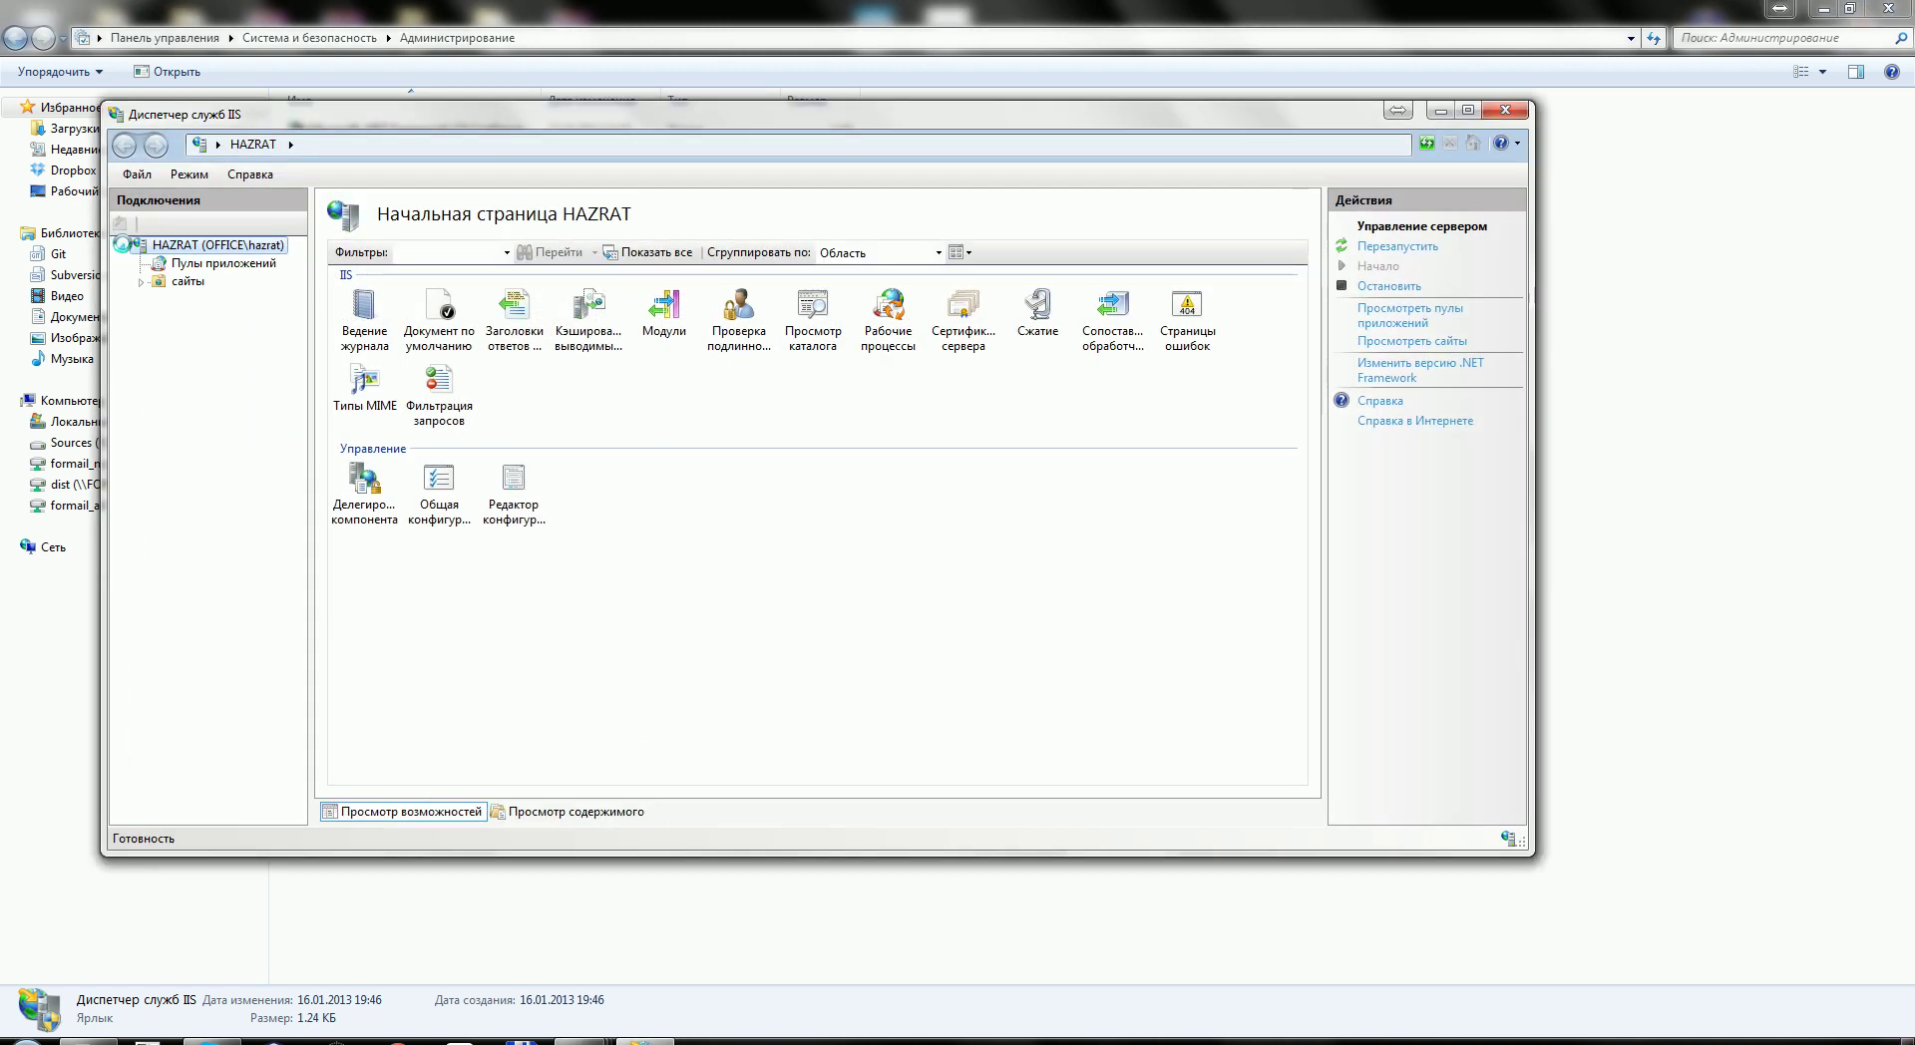
left_click(148, 282)
left_click(205, 300)
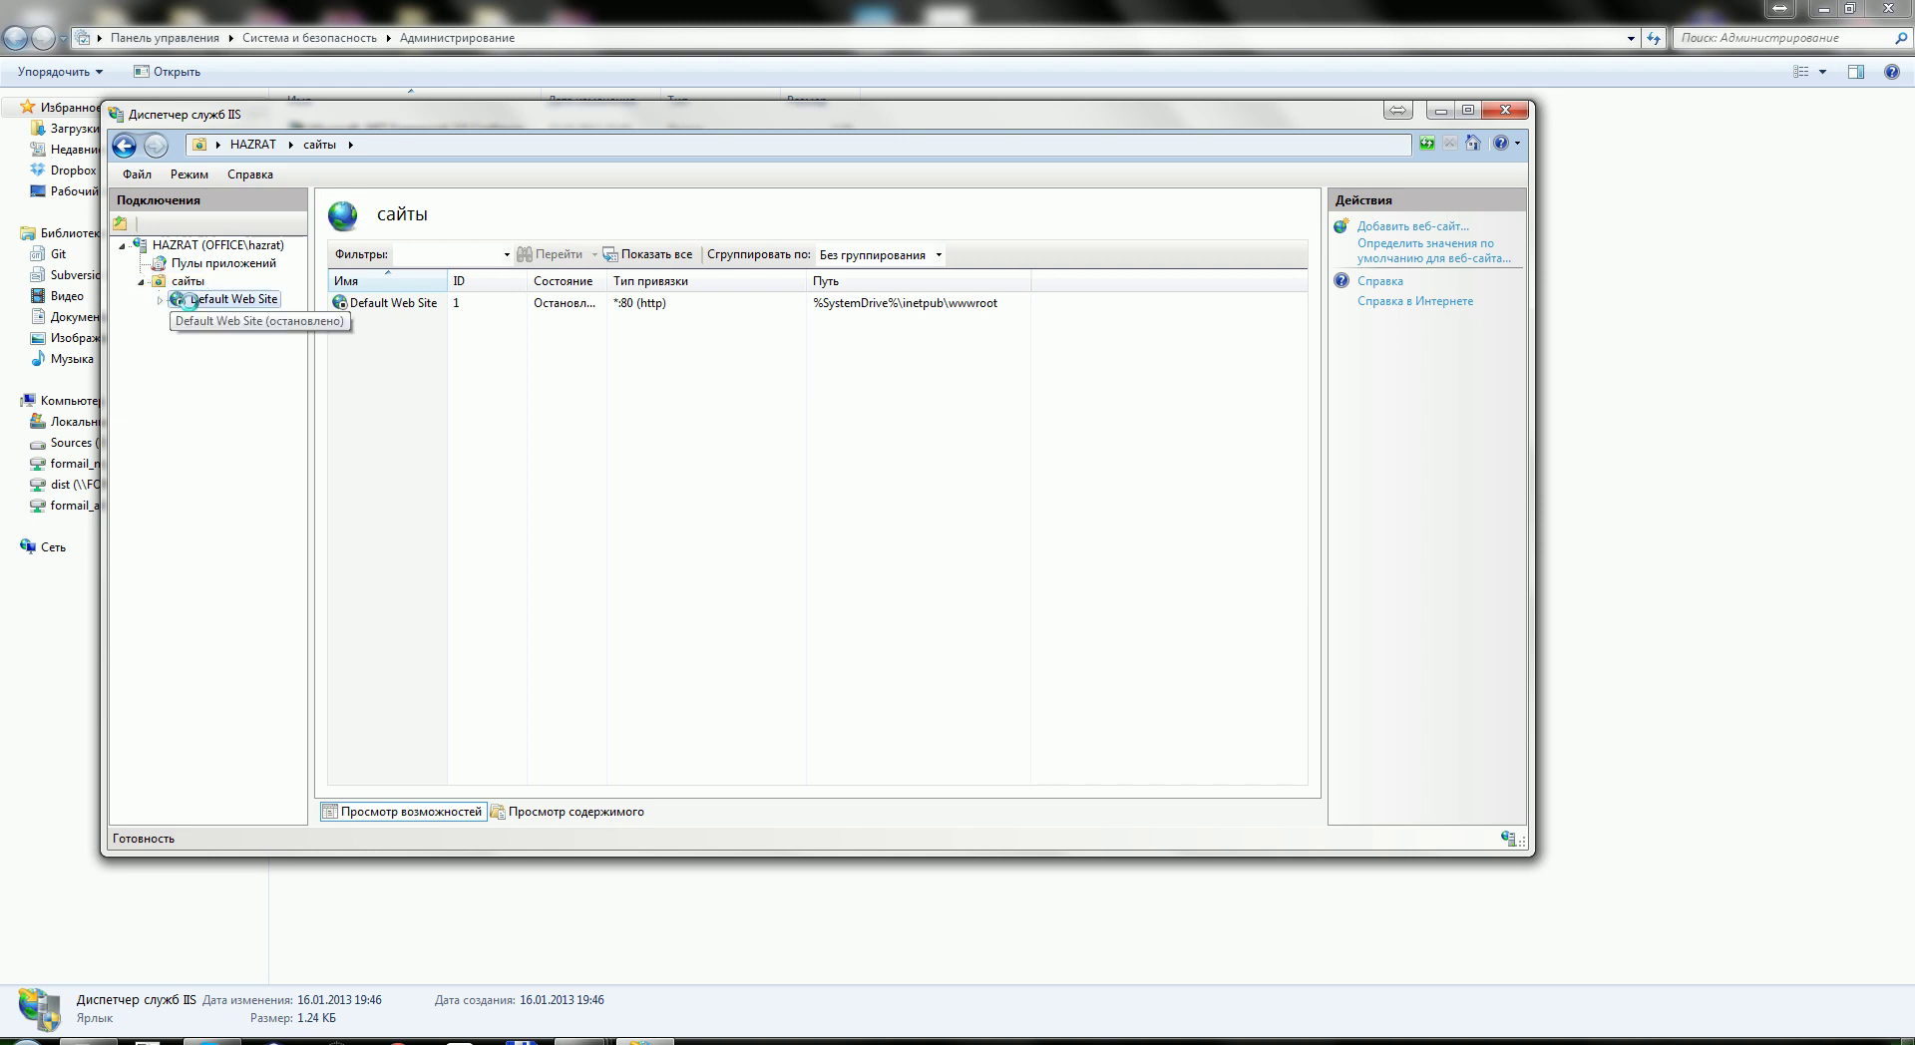
Browse Default Web Site at localhost in the web browser, and close the browser
right_click(191, 302)
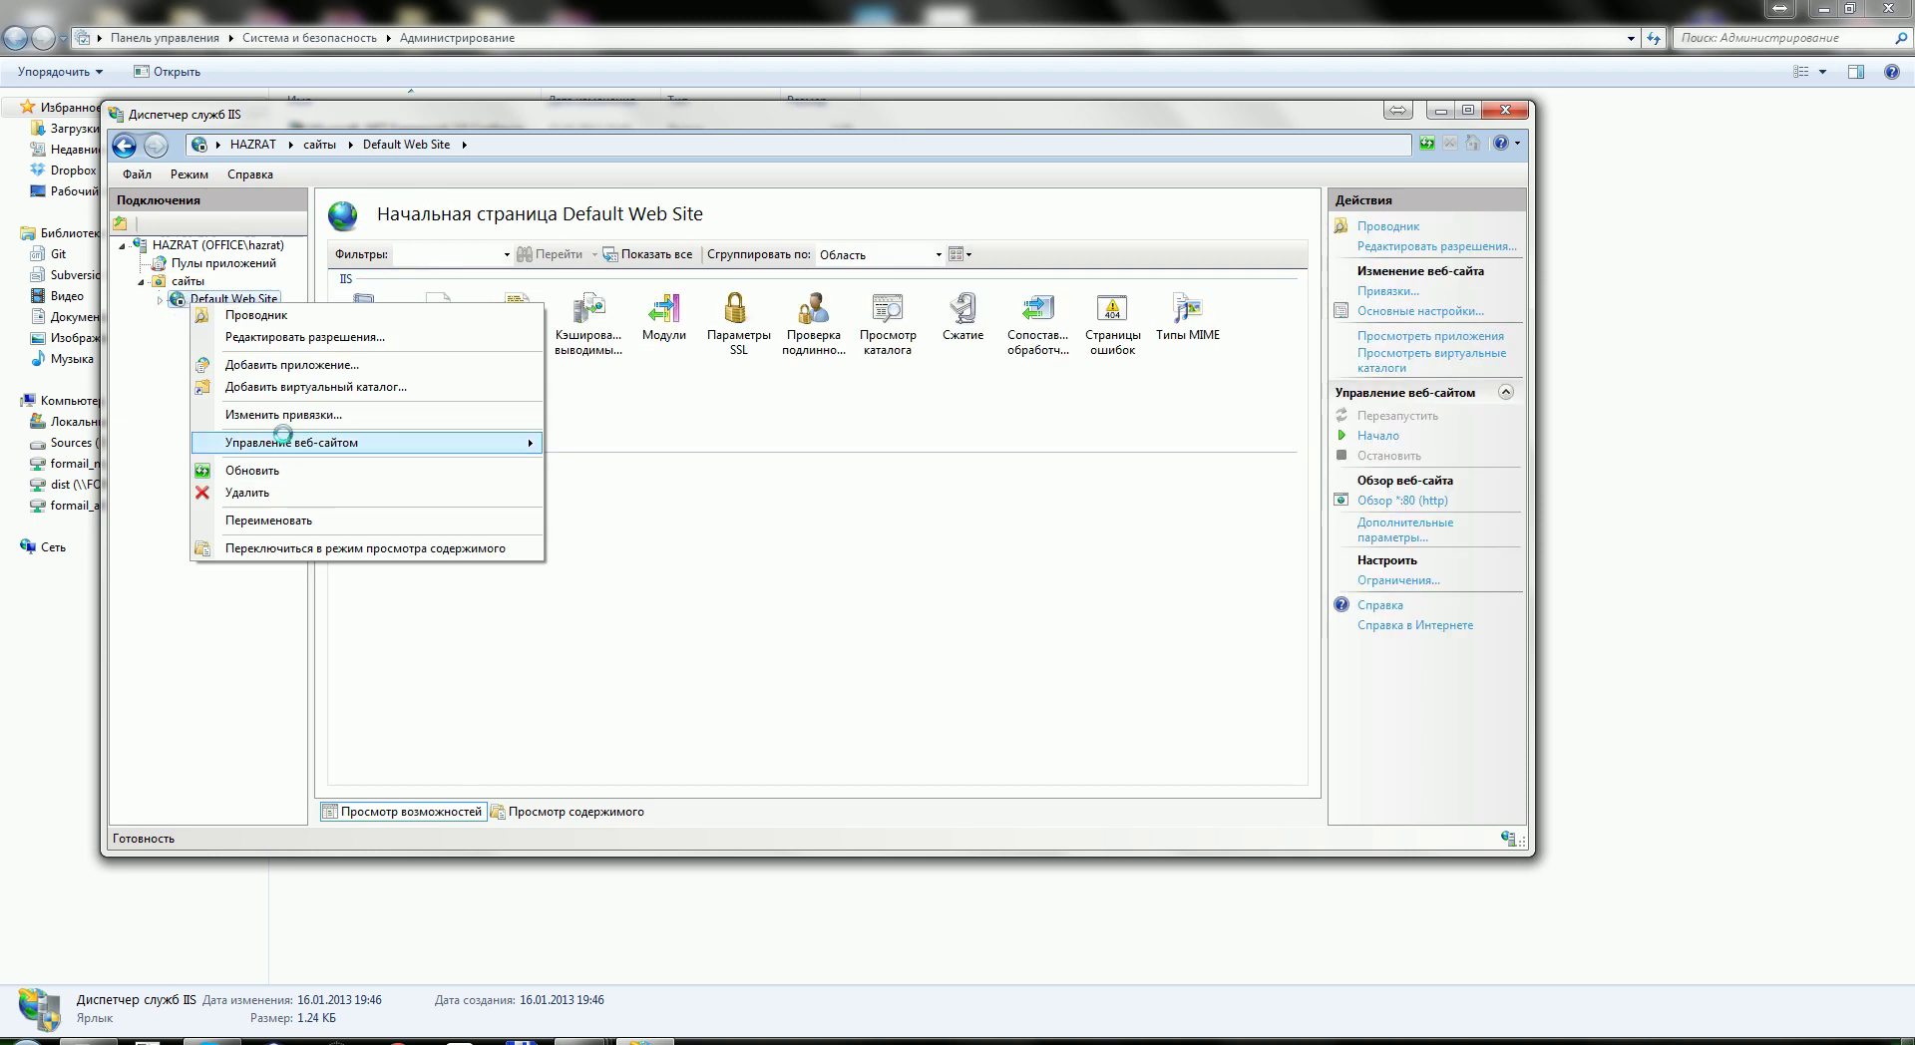
mouse_move(282, 442)
left_click(596, 514)
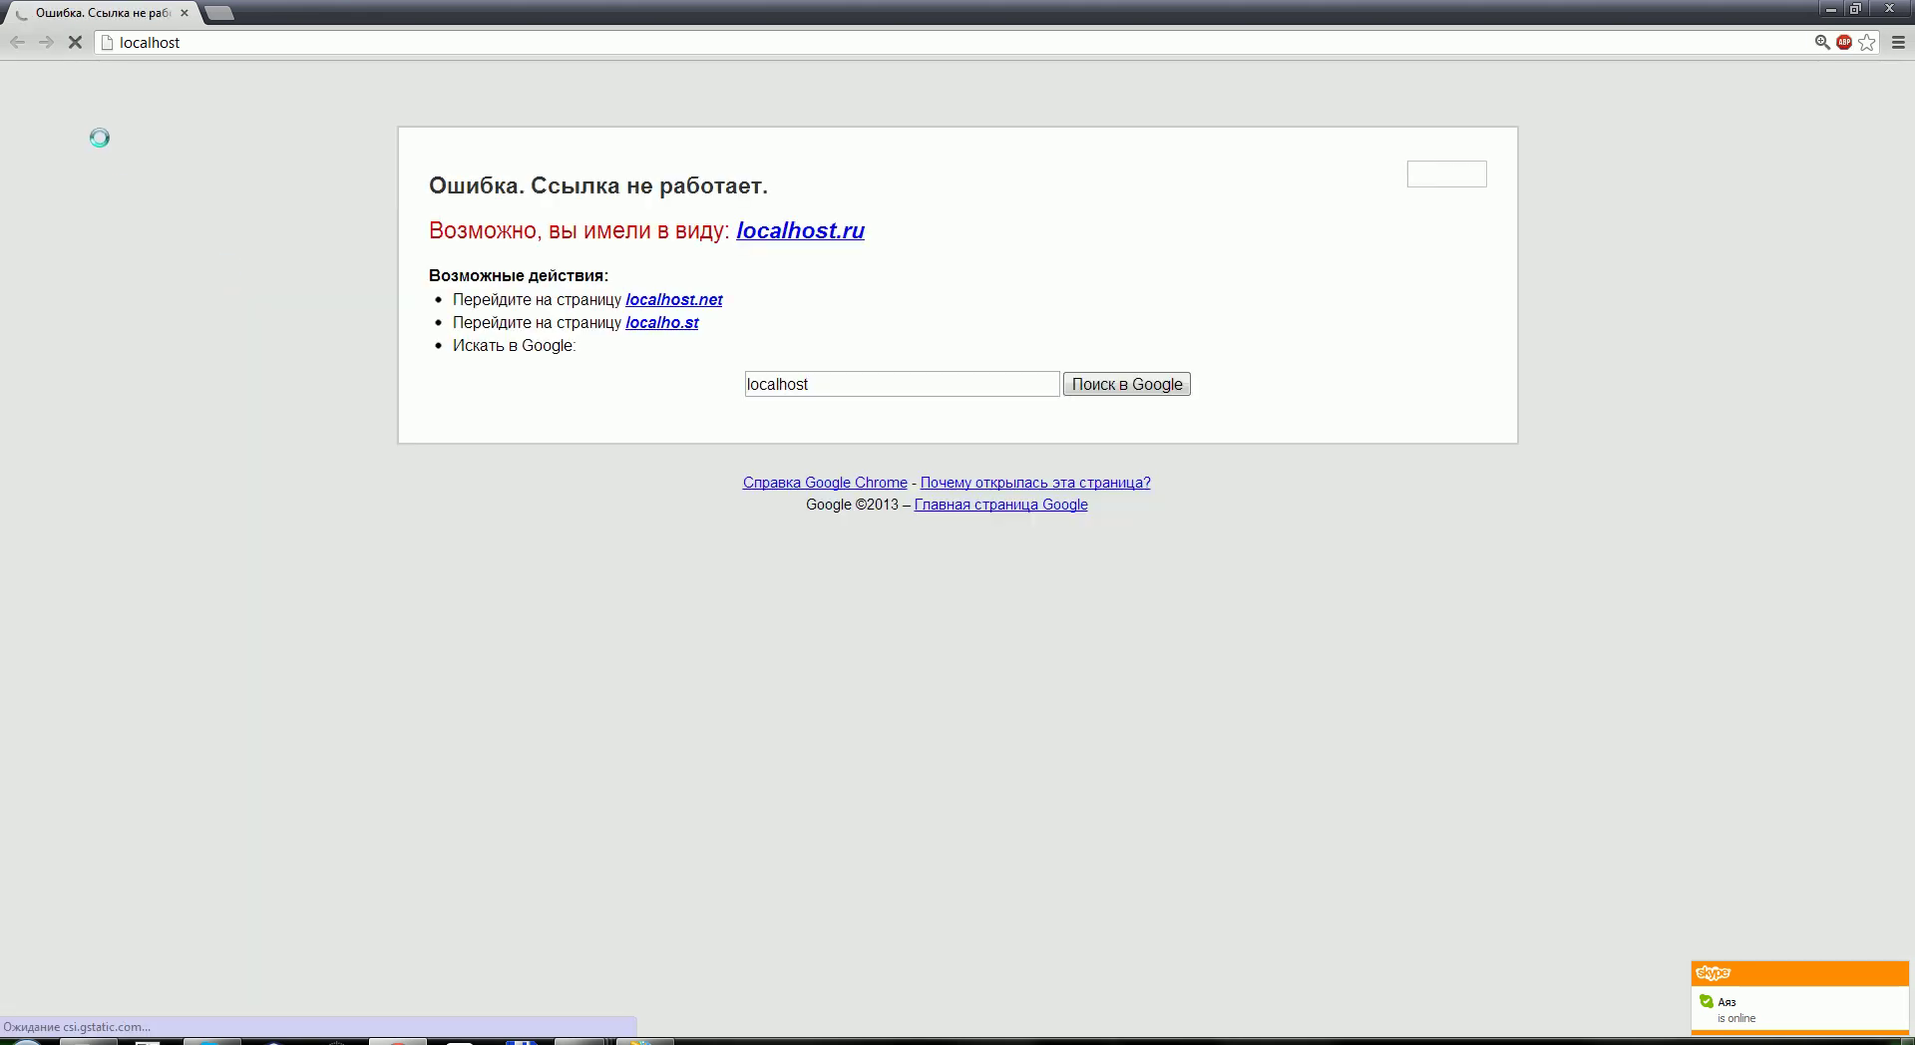
left_click(1888, 8)
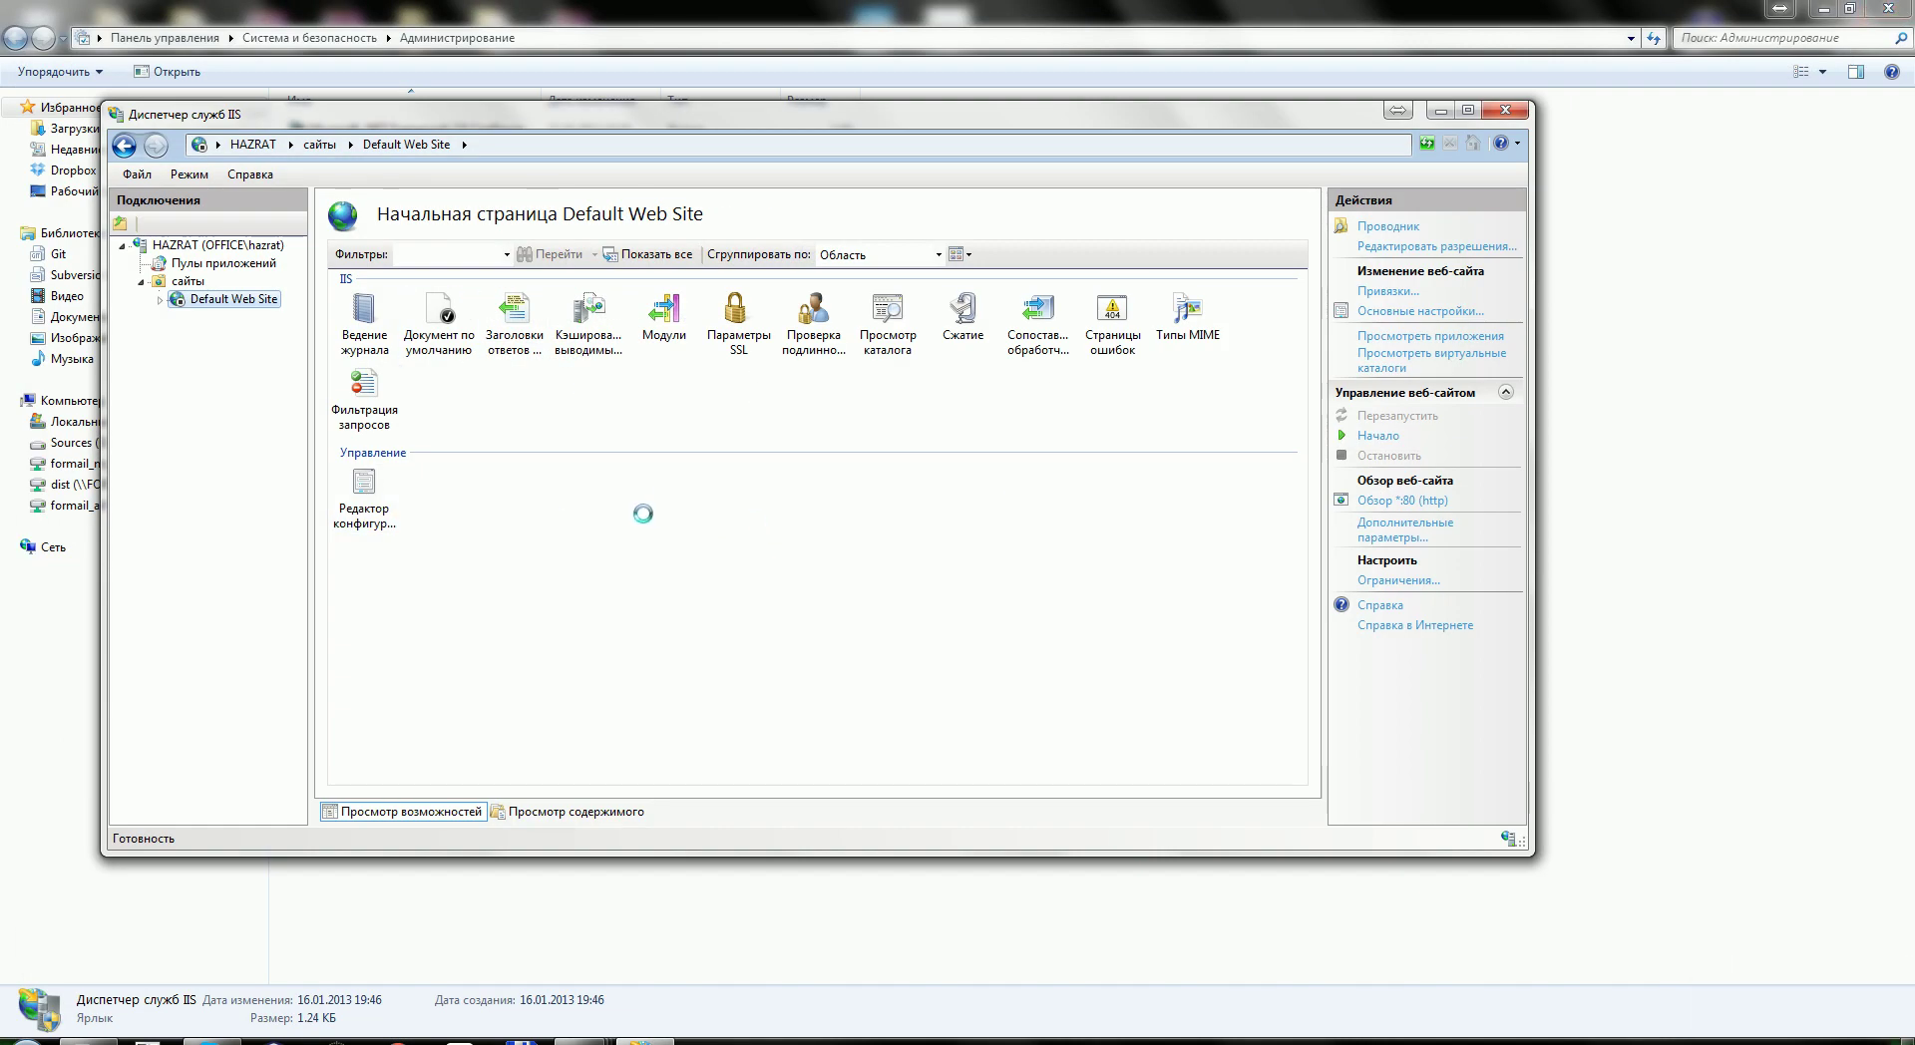
Open the MIME types of Default Web Site and look through the list of registered file extensions
left_click(1187, 311)
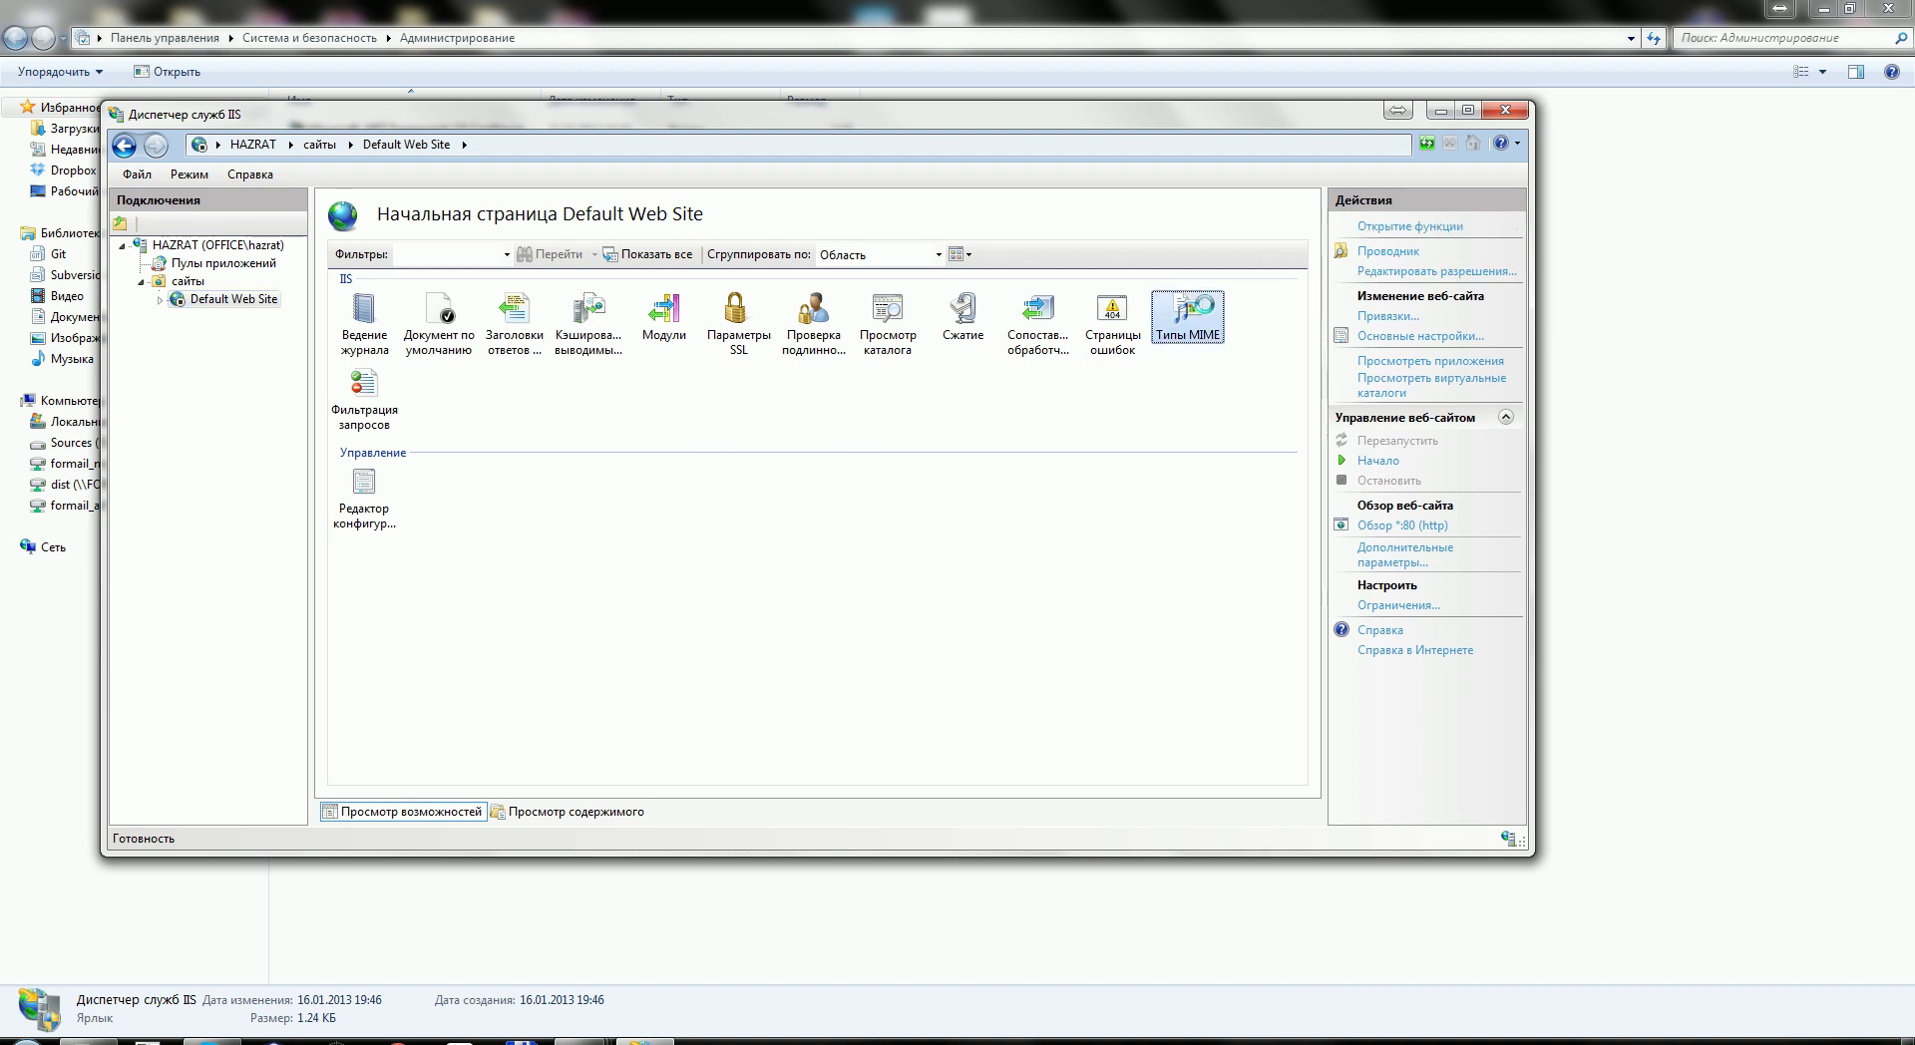
double_click(1187, 311)
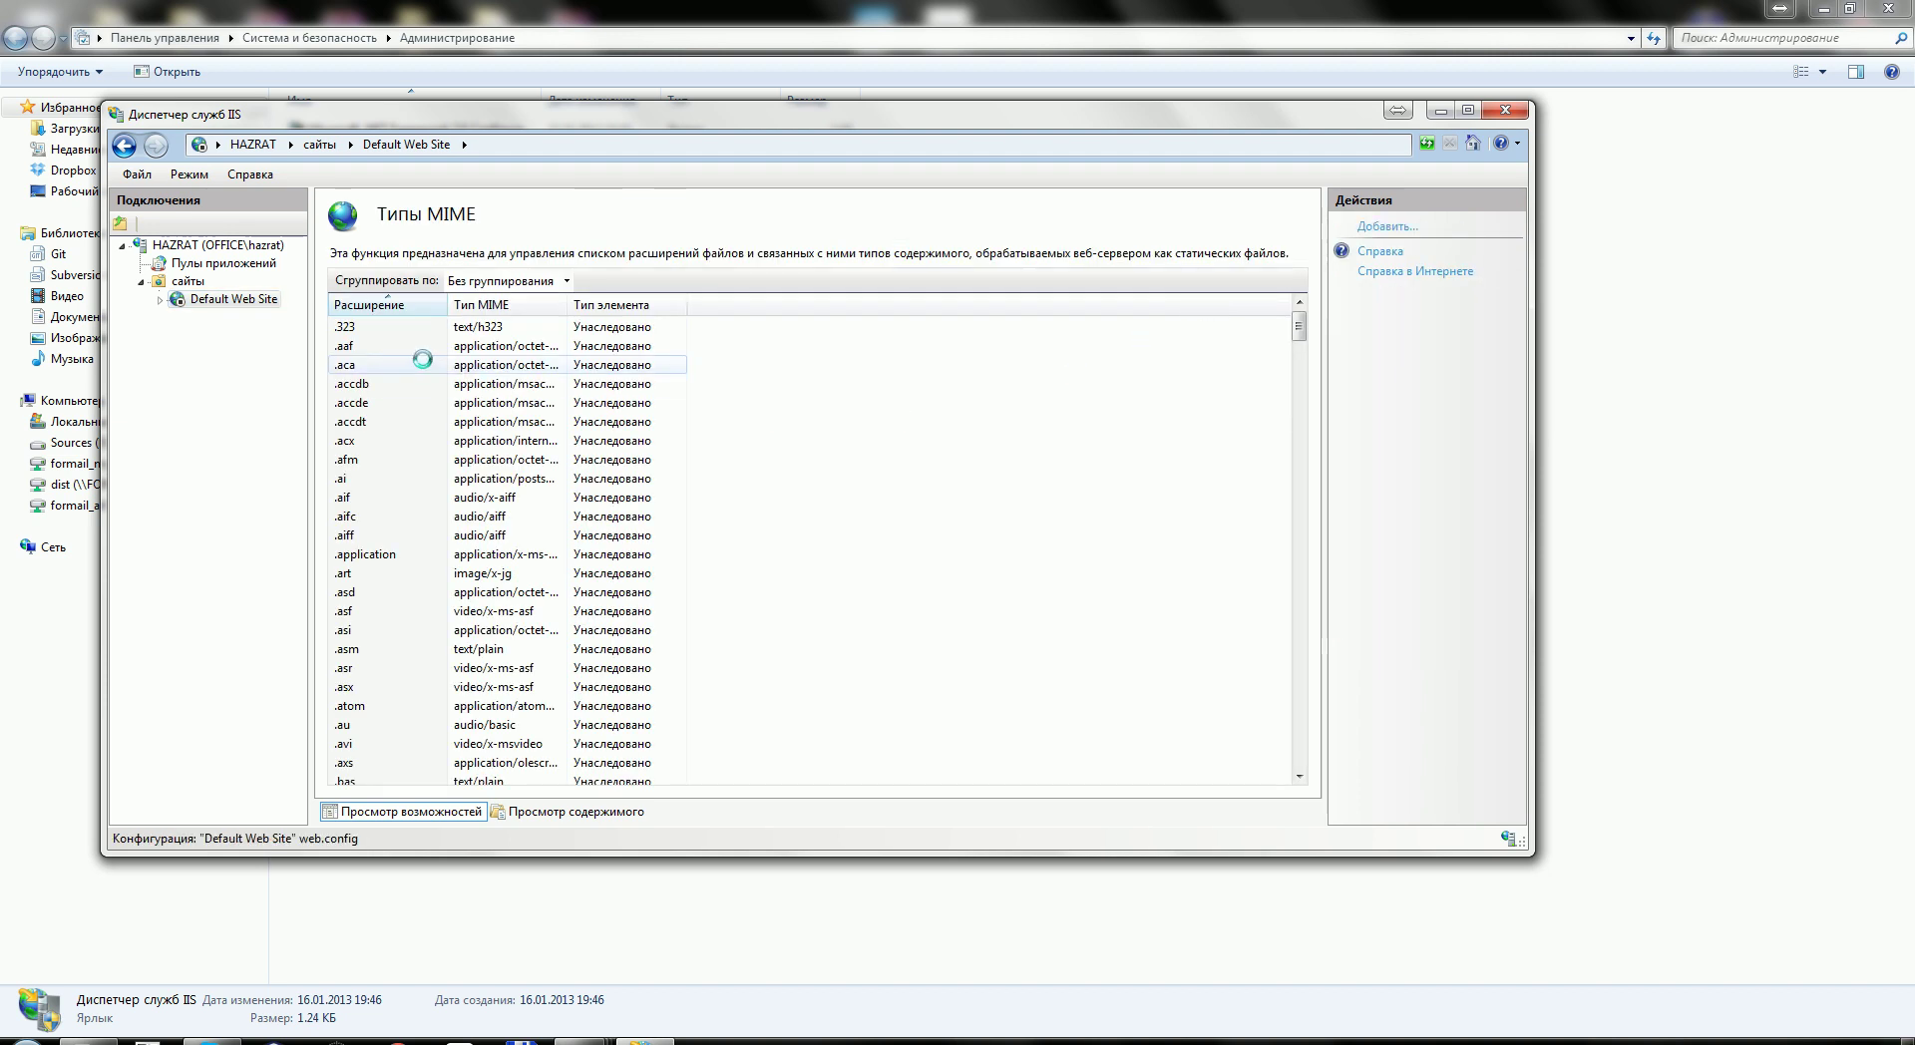
left_click(473, 514)
scroll(473, 514, "down", 20)
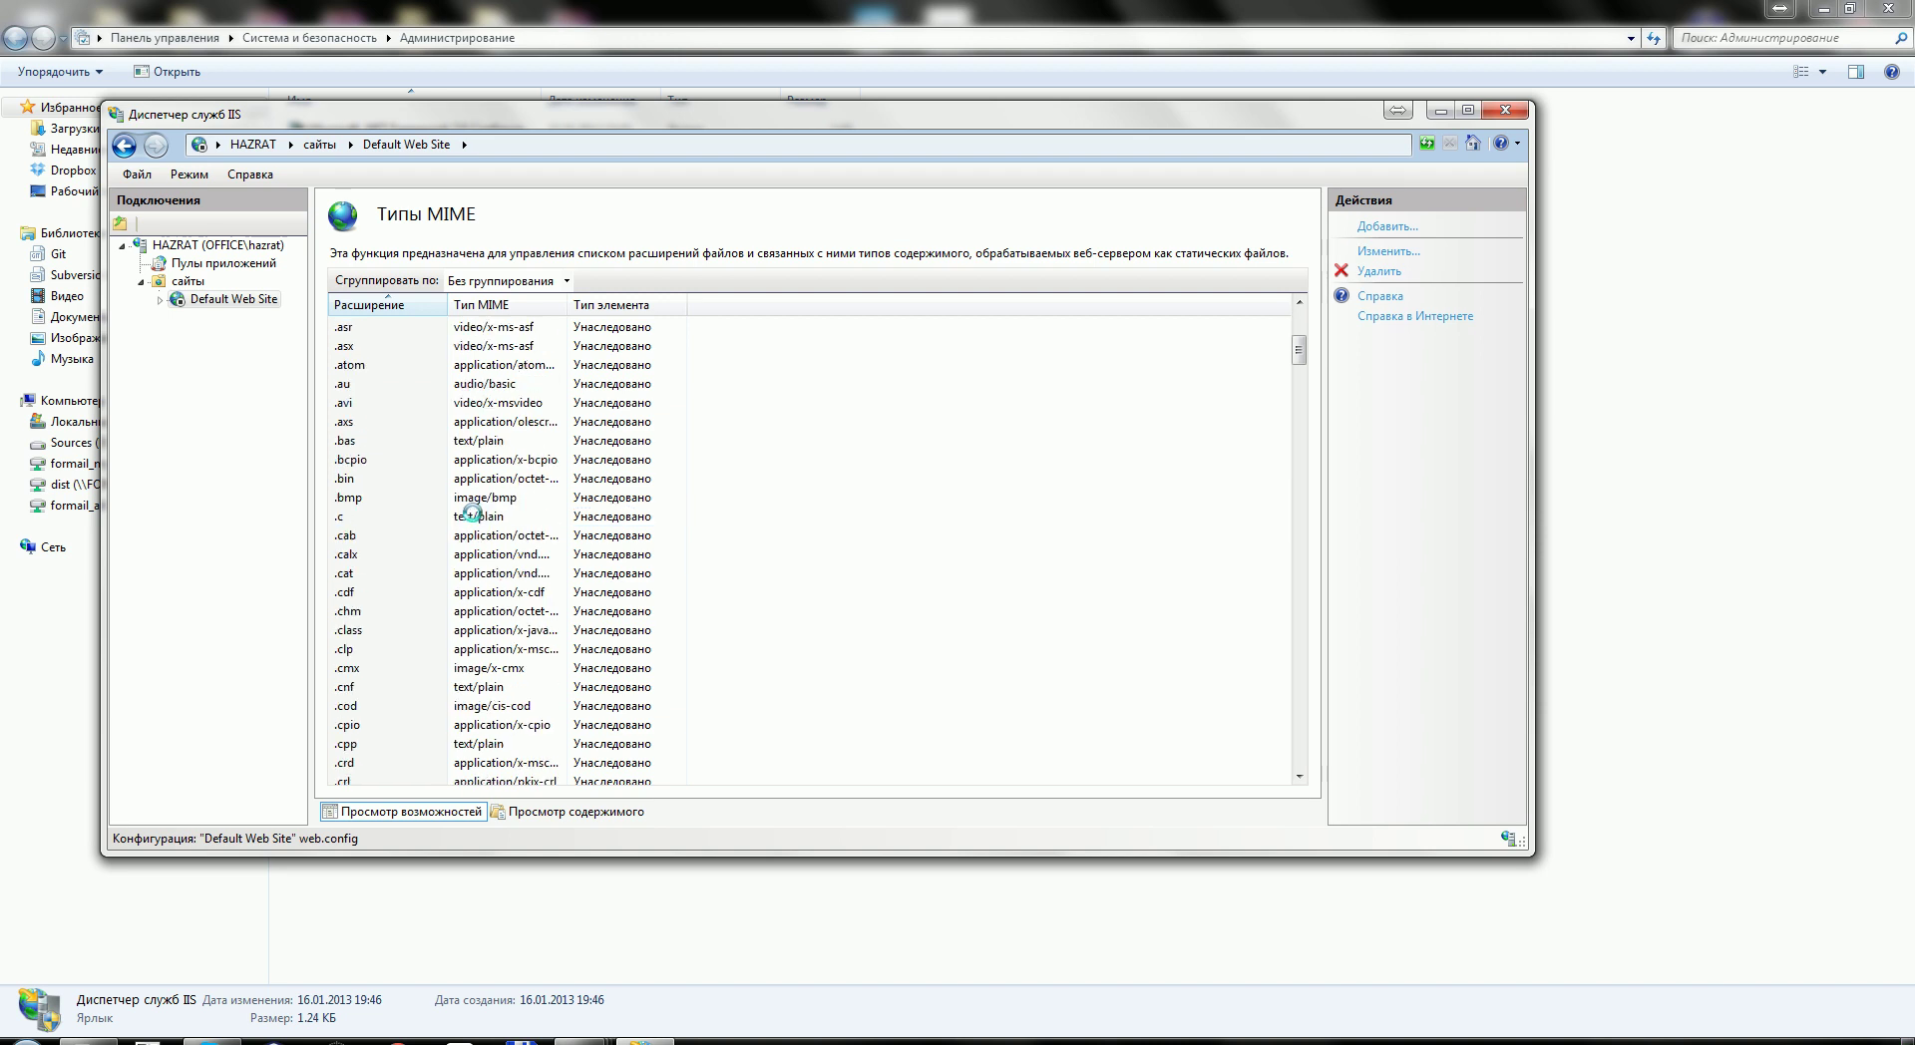
scroll(473, 519, "down", 20)
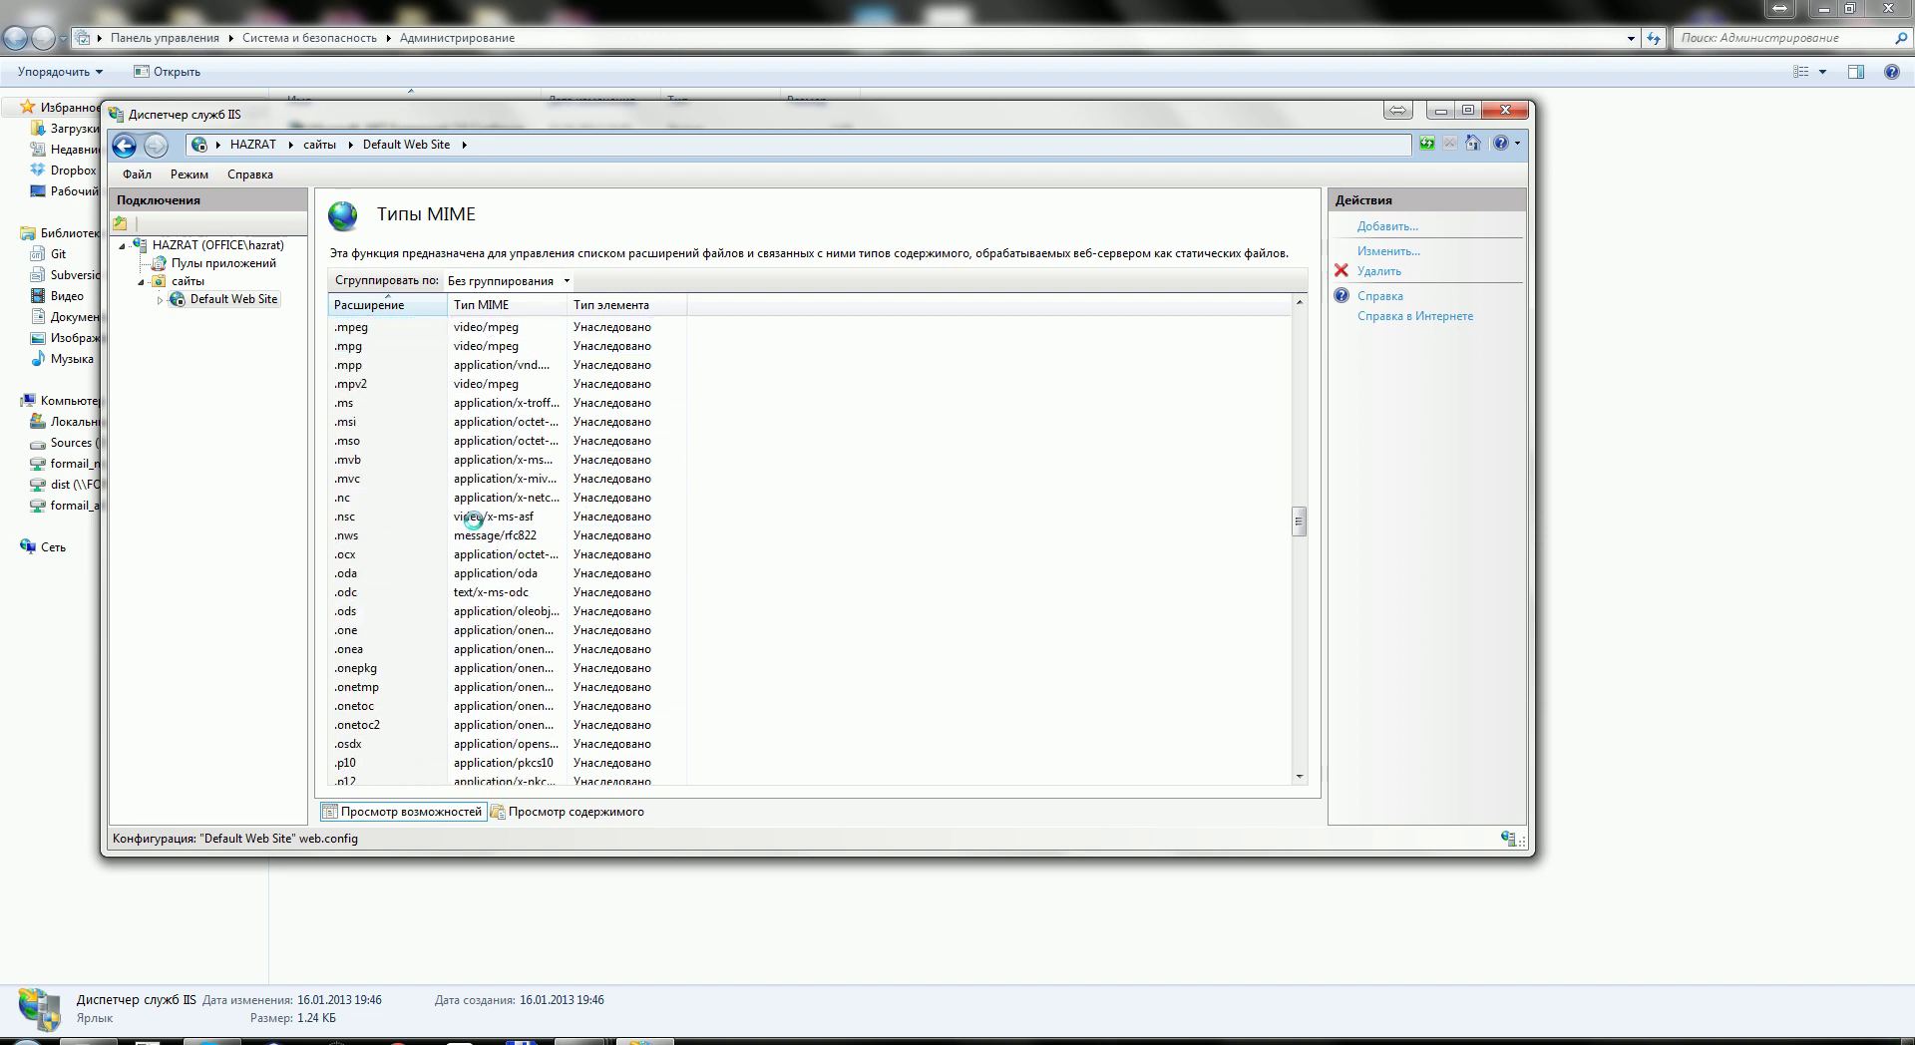
Open the error pages of Default Web Site and widen the path column to show the full file paths
left_click(247, 301)
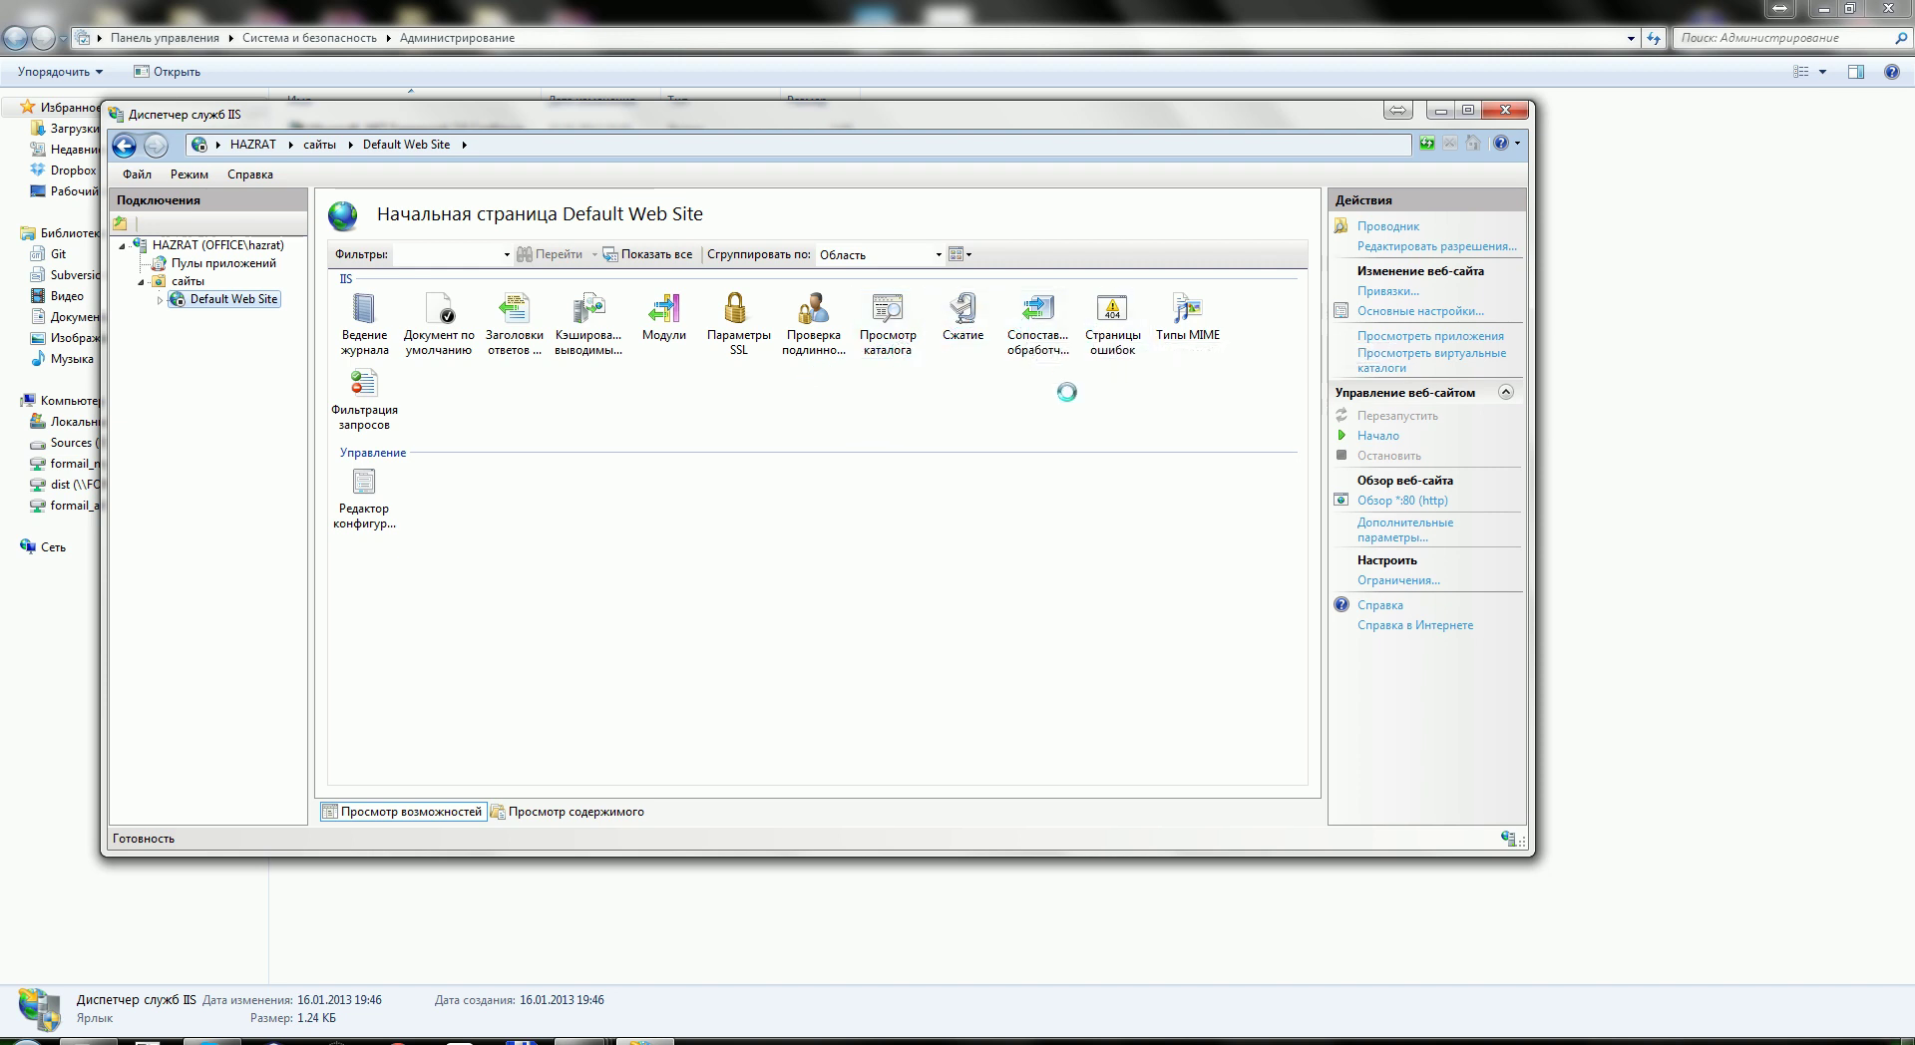
left_click(1102, 341)
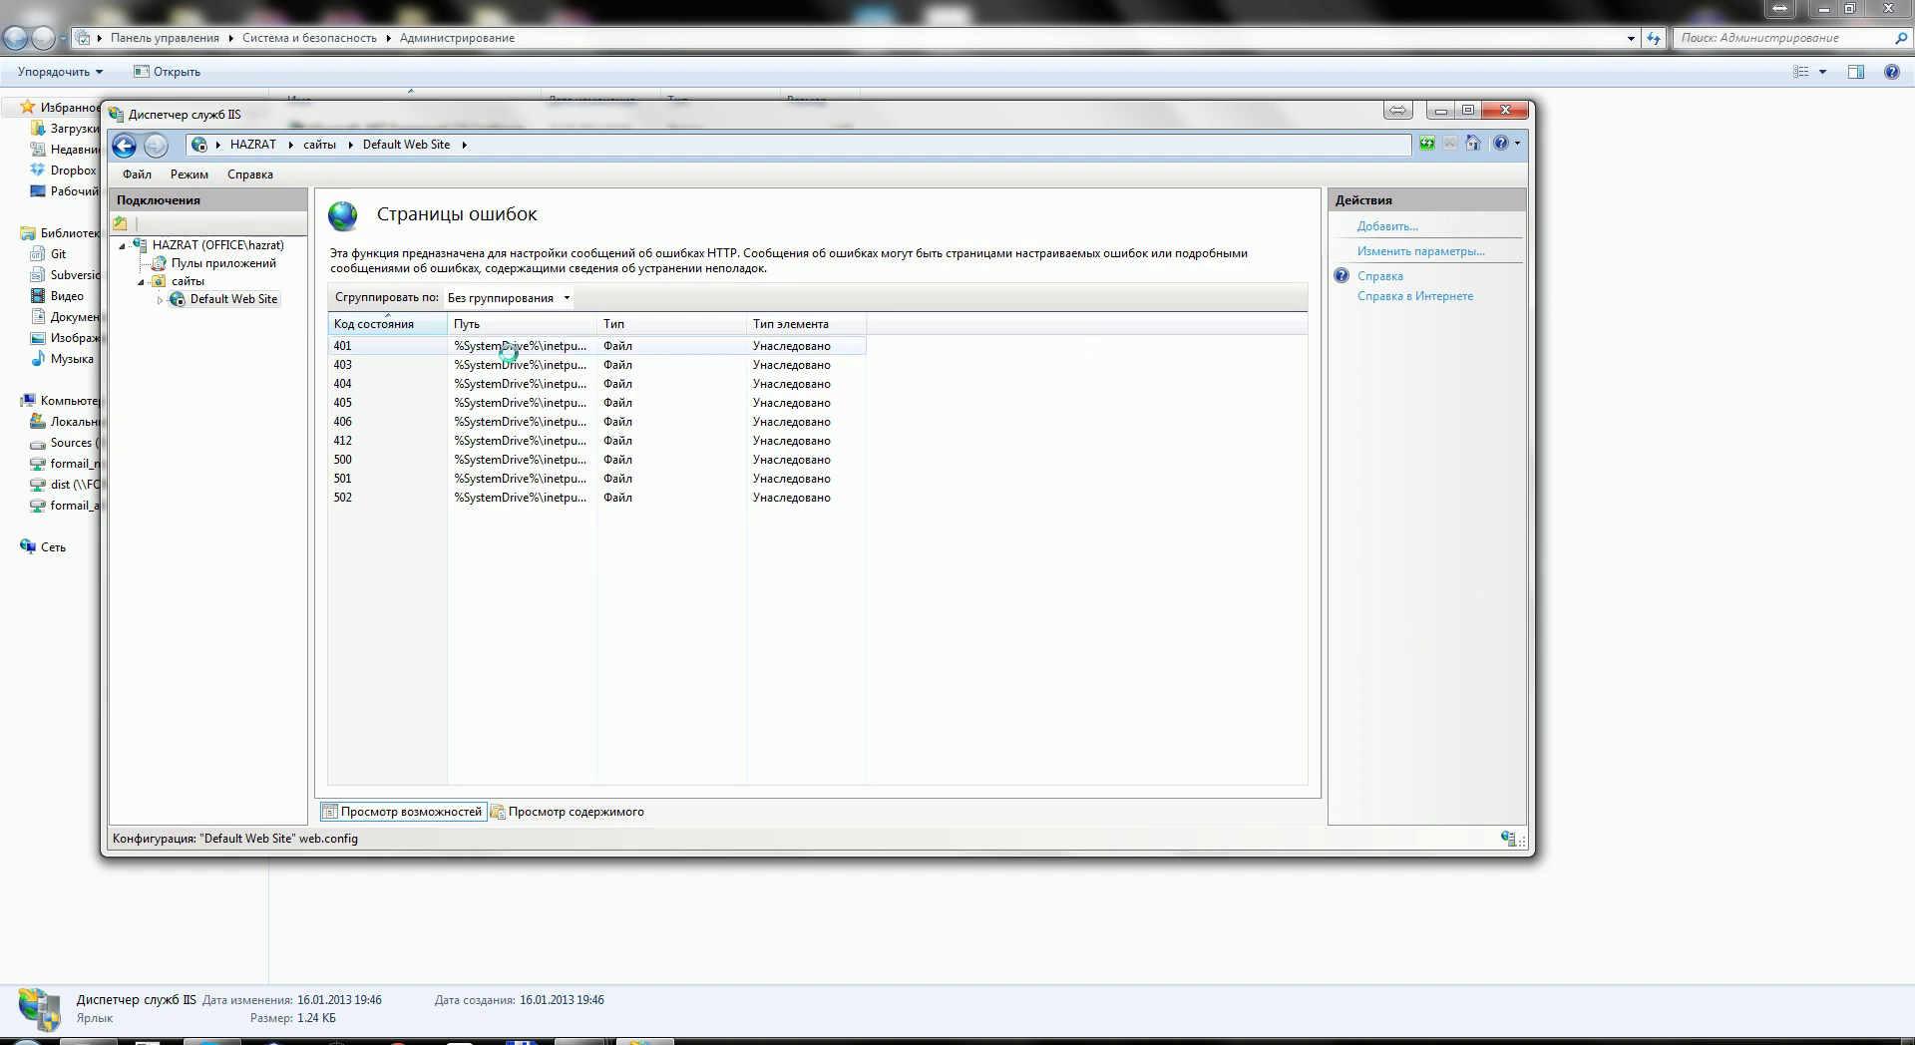
left_click_drag(601, 319, 907, 324)
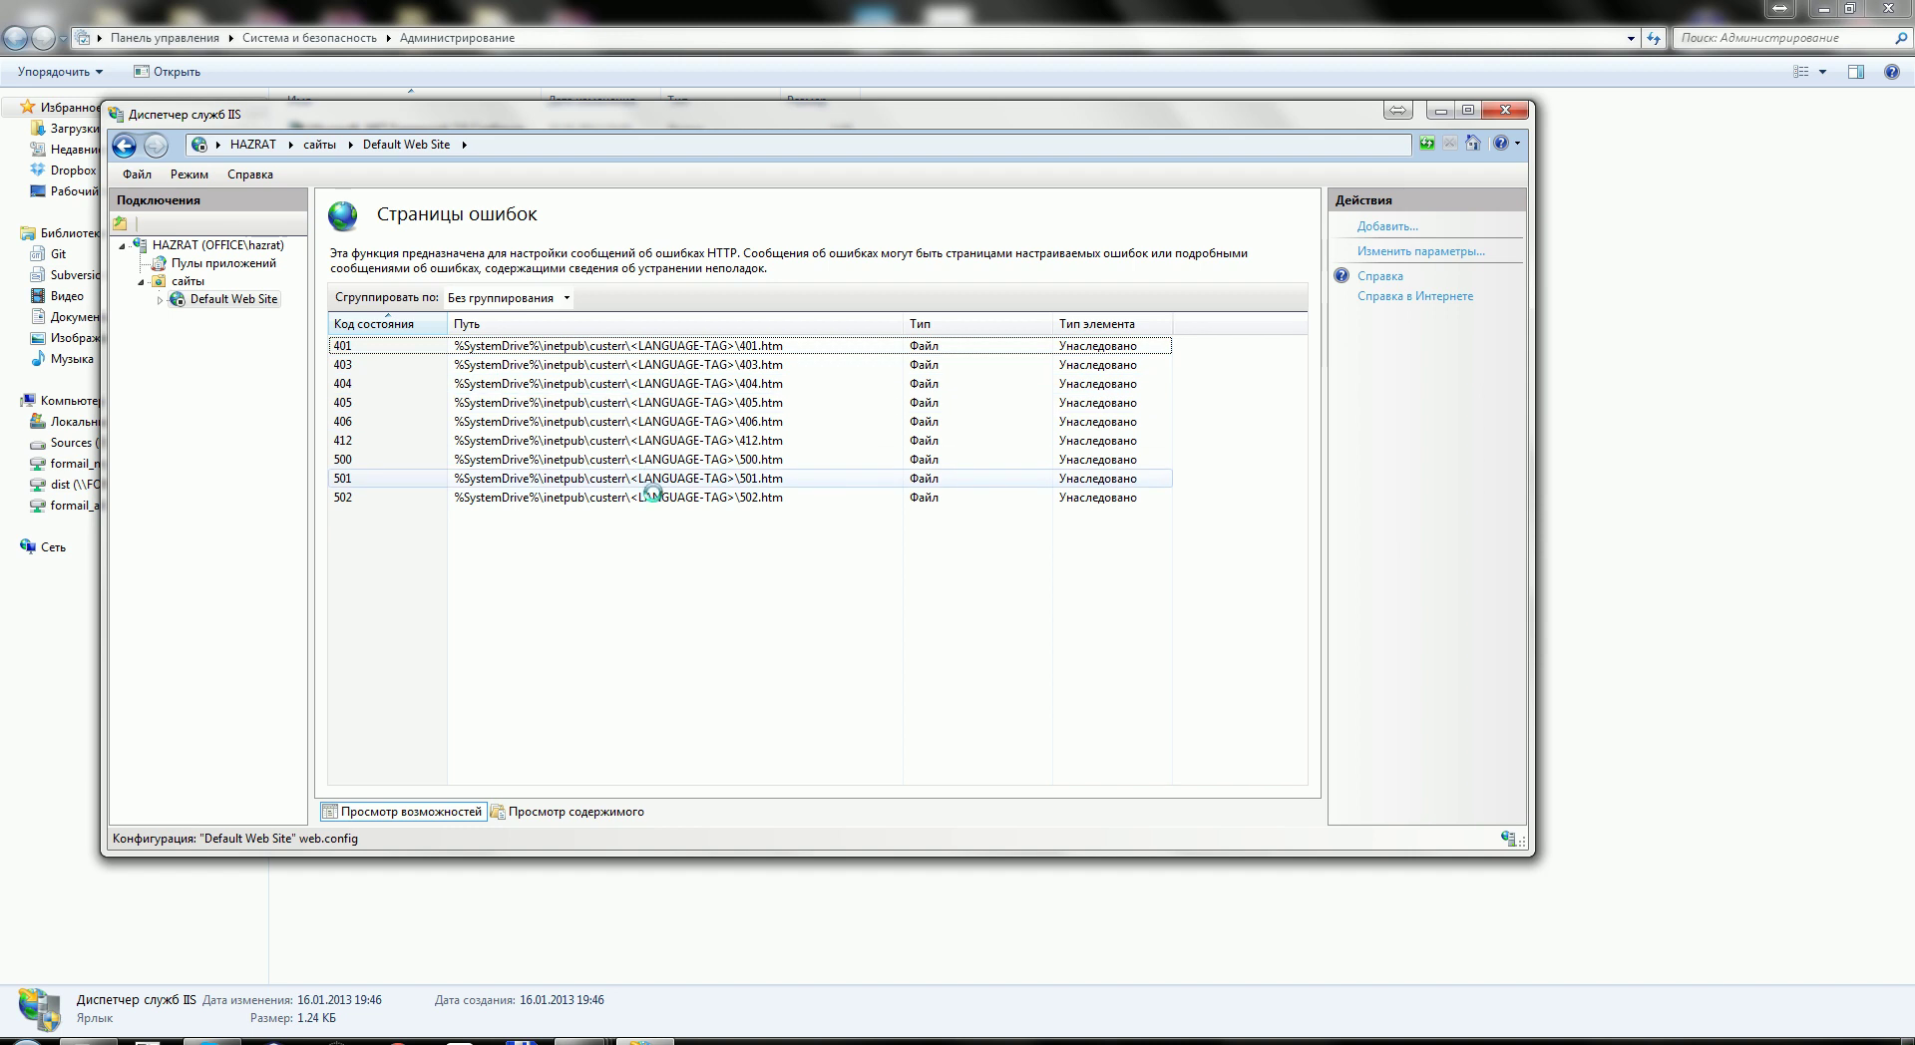
Copy the root directory path from the localized path settings of the 404 error page, and leave without saving changes
right_click(685, 384)
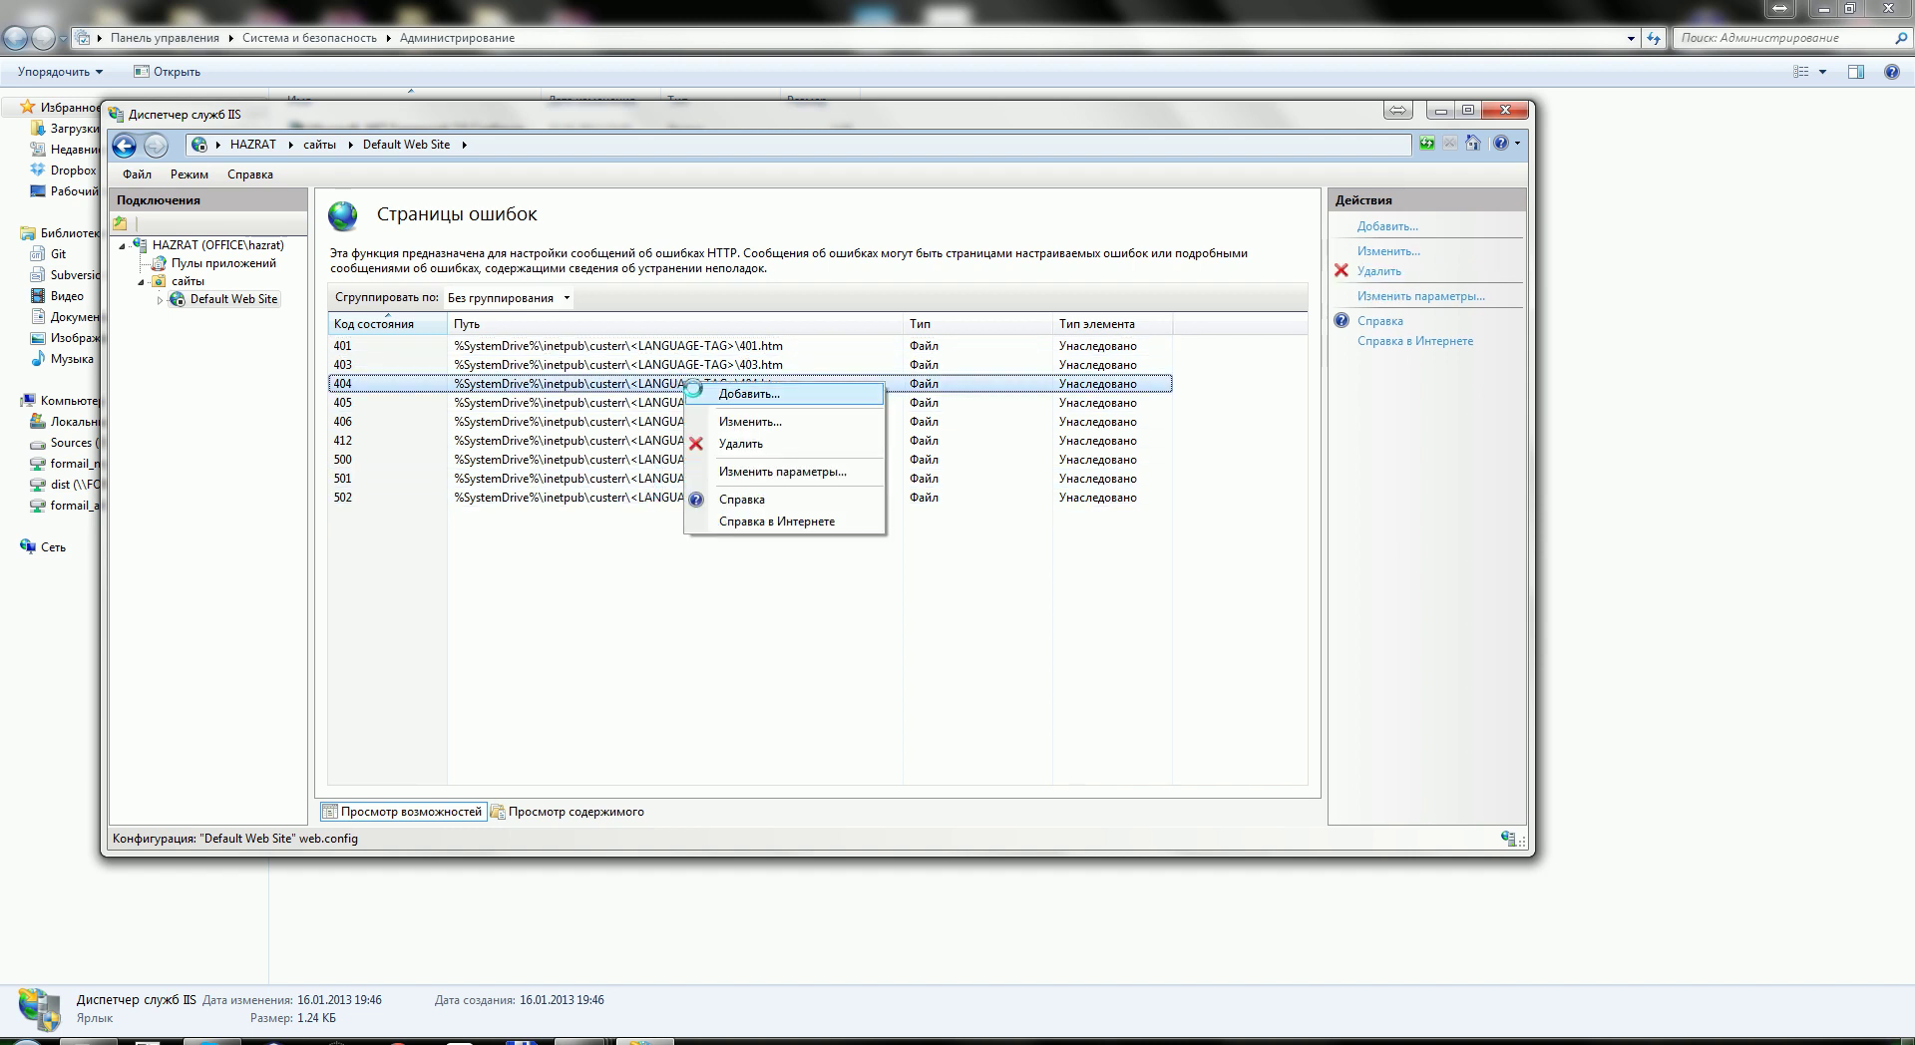
double_click(676, 387)
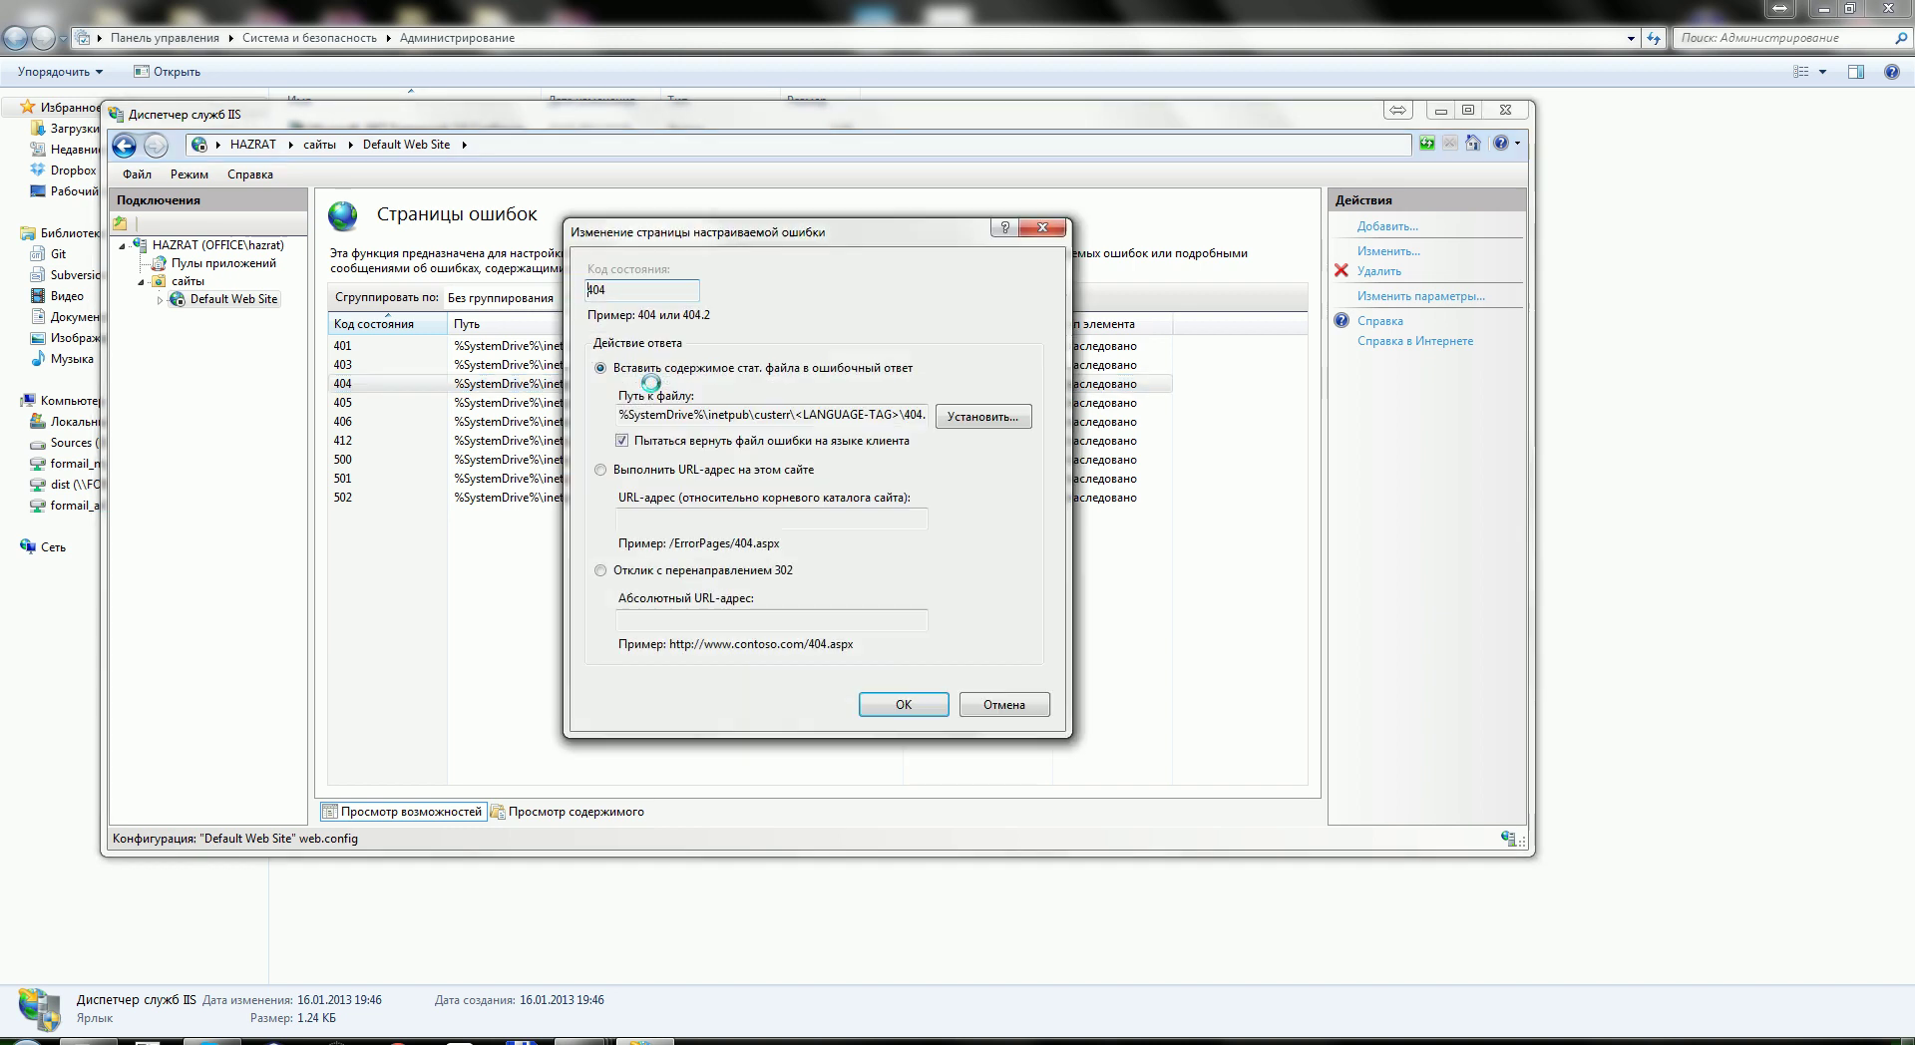
left_click(967, 419)
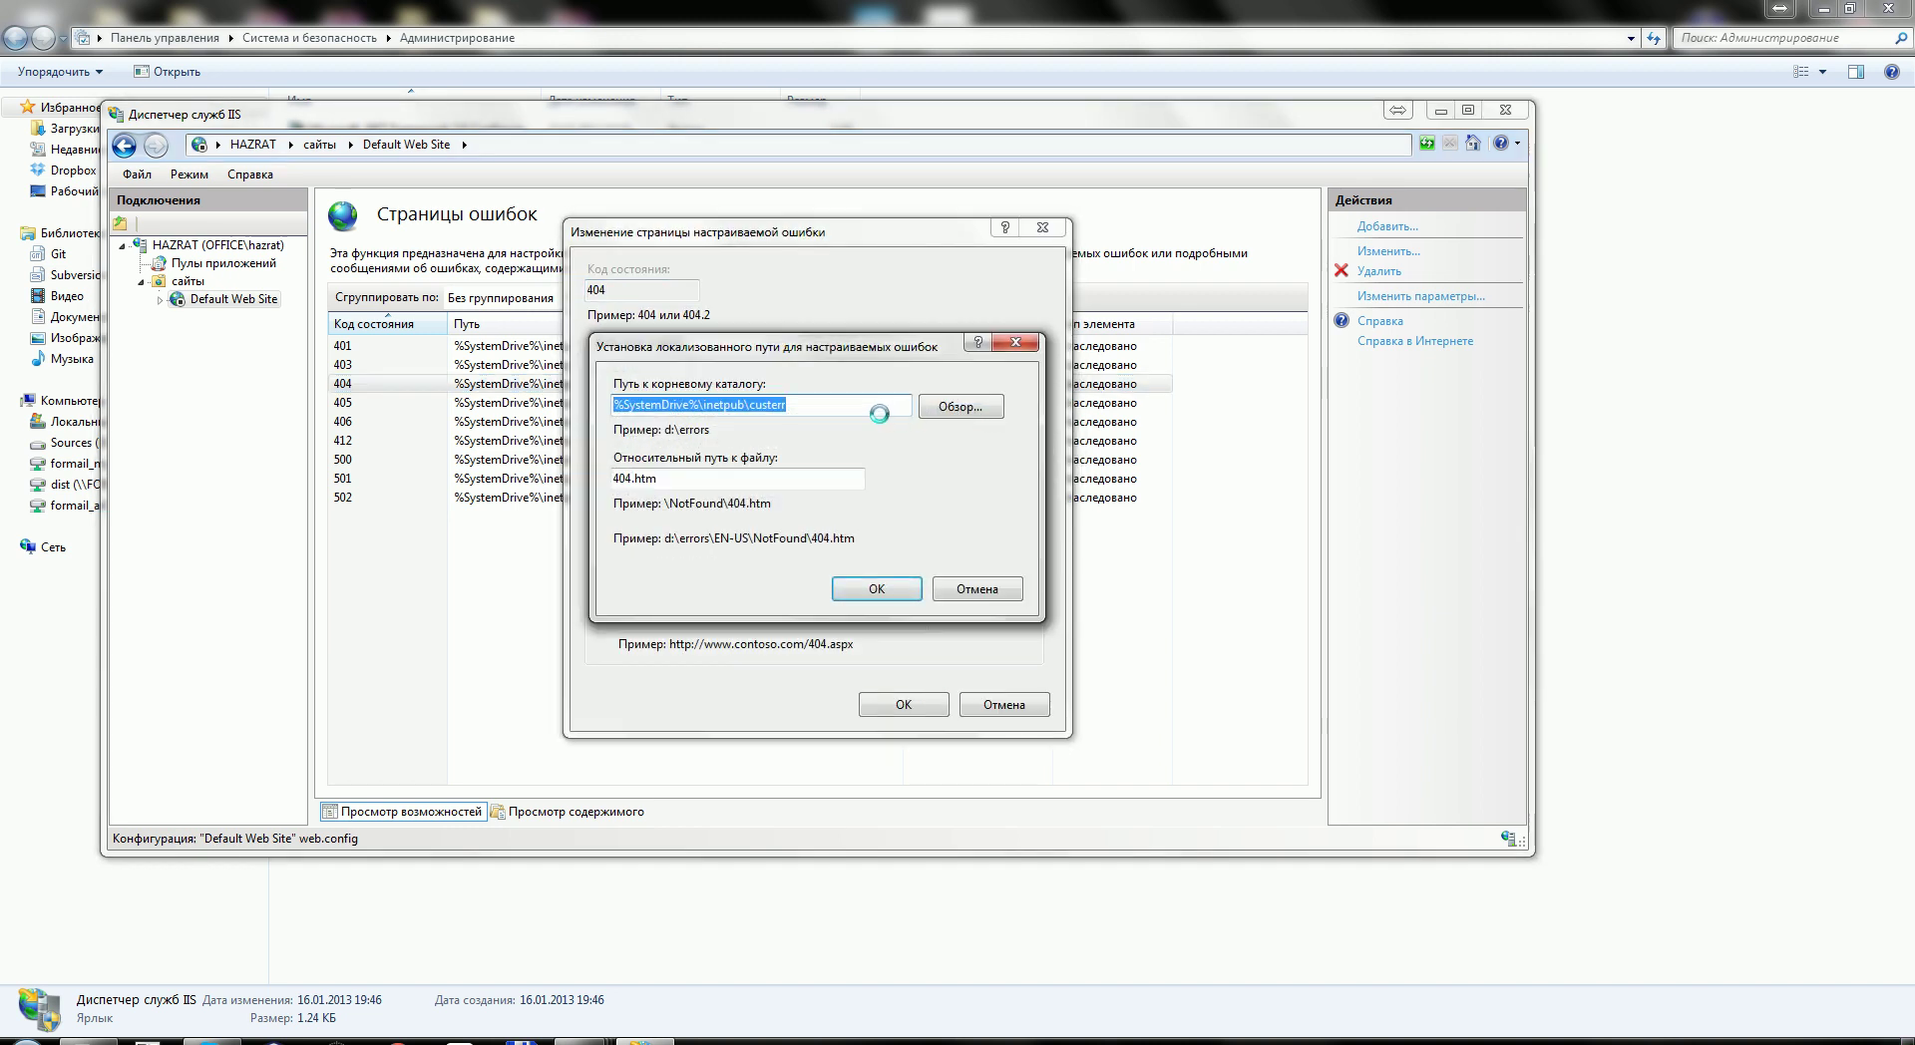
key("Delete")
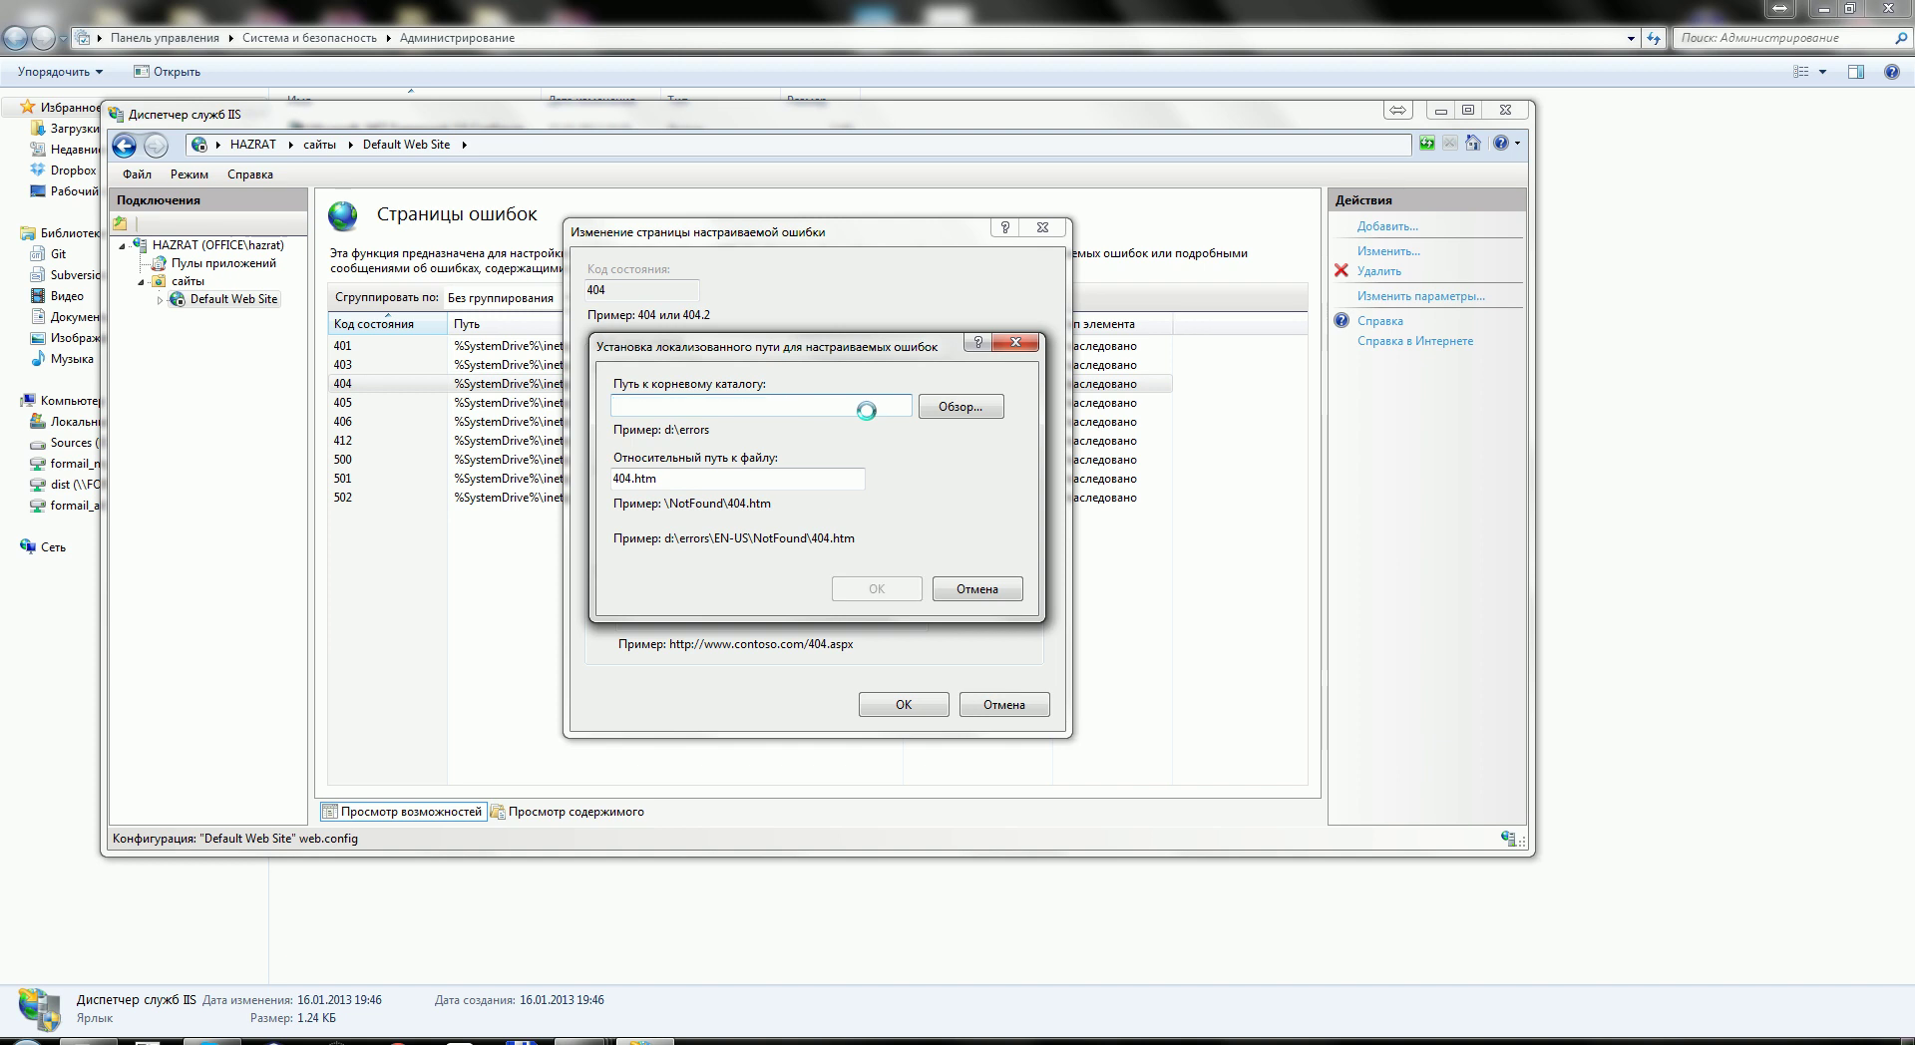
key("ctrl+z")
key("ctrl+c")
left_click(987, 595)
left_click(1003, 704)
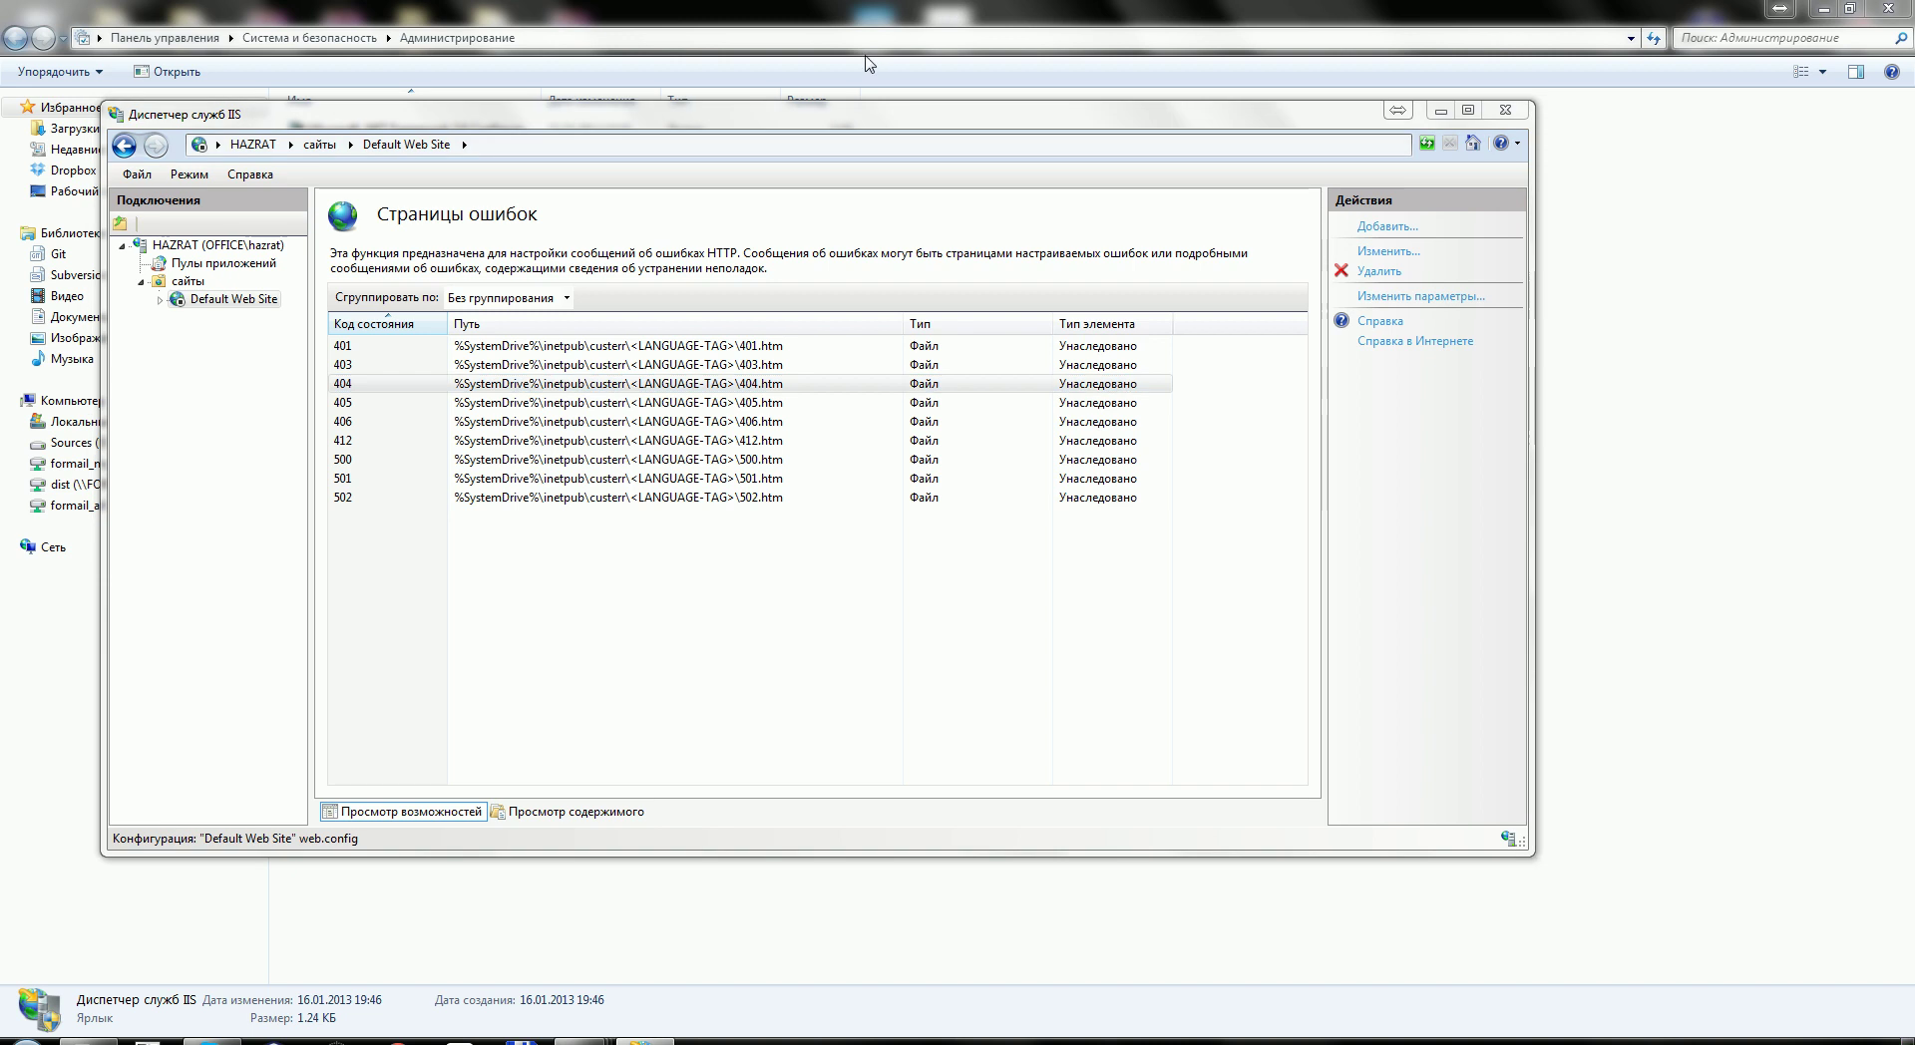
Switch to the Explorer window and open the folder at the copied path %SystemDrive%\inetpub\custerr
left_click(866, 56)
left_click(669, 46)
key("ctrl+v")
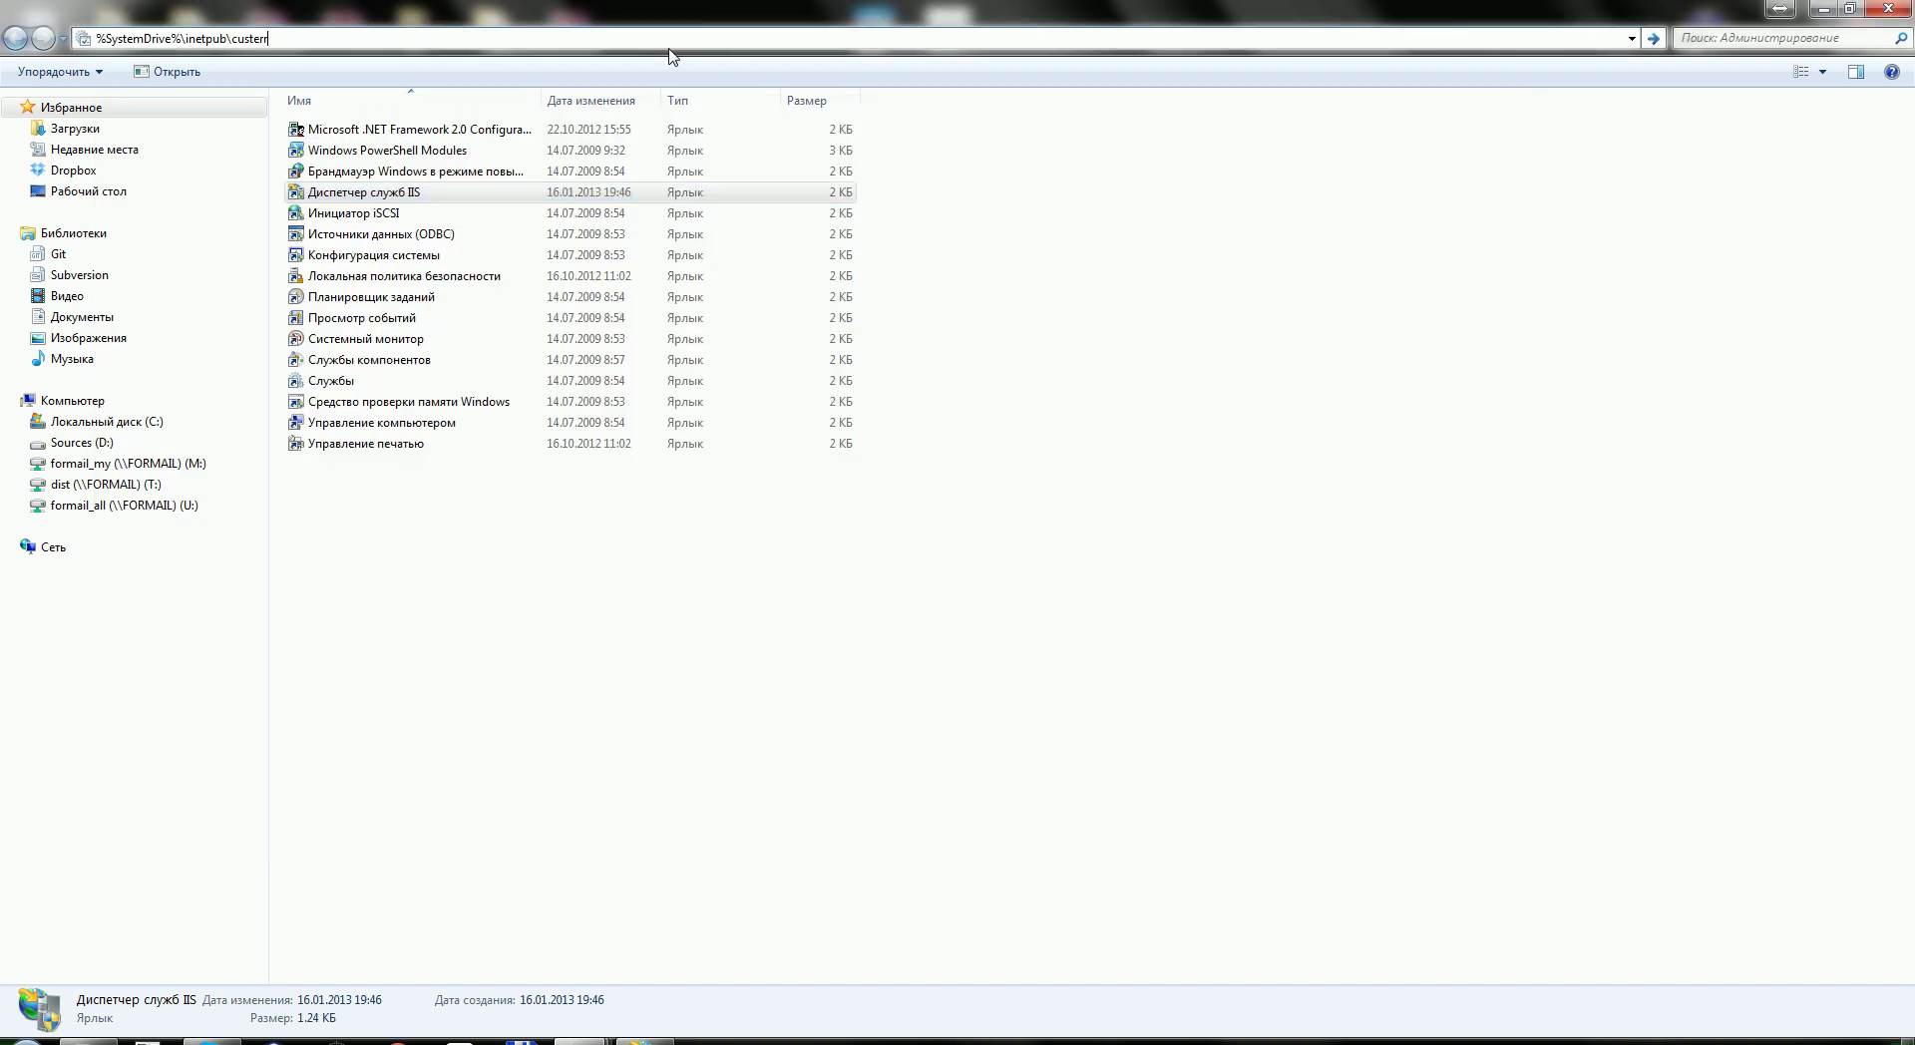
key("Return")
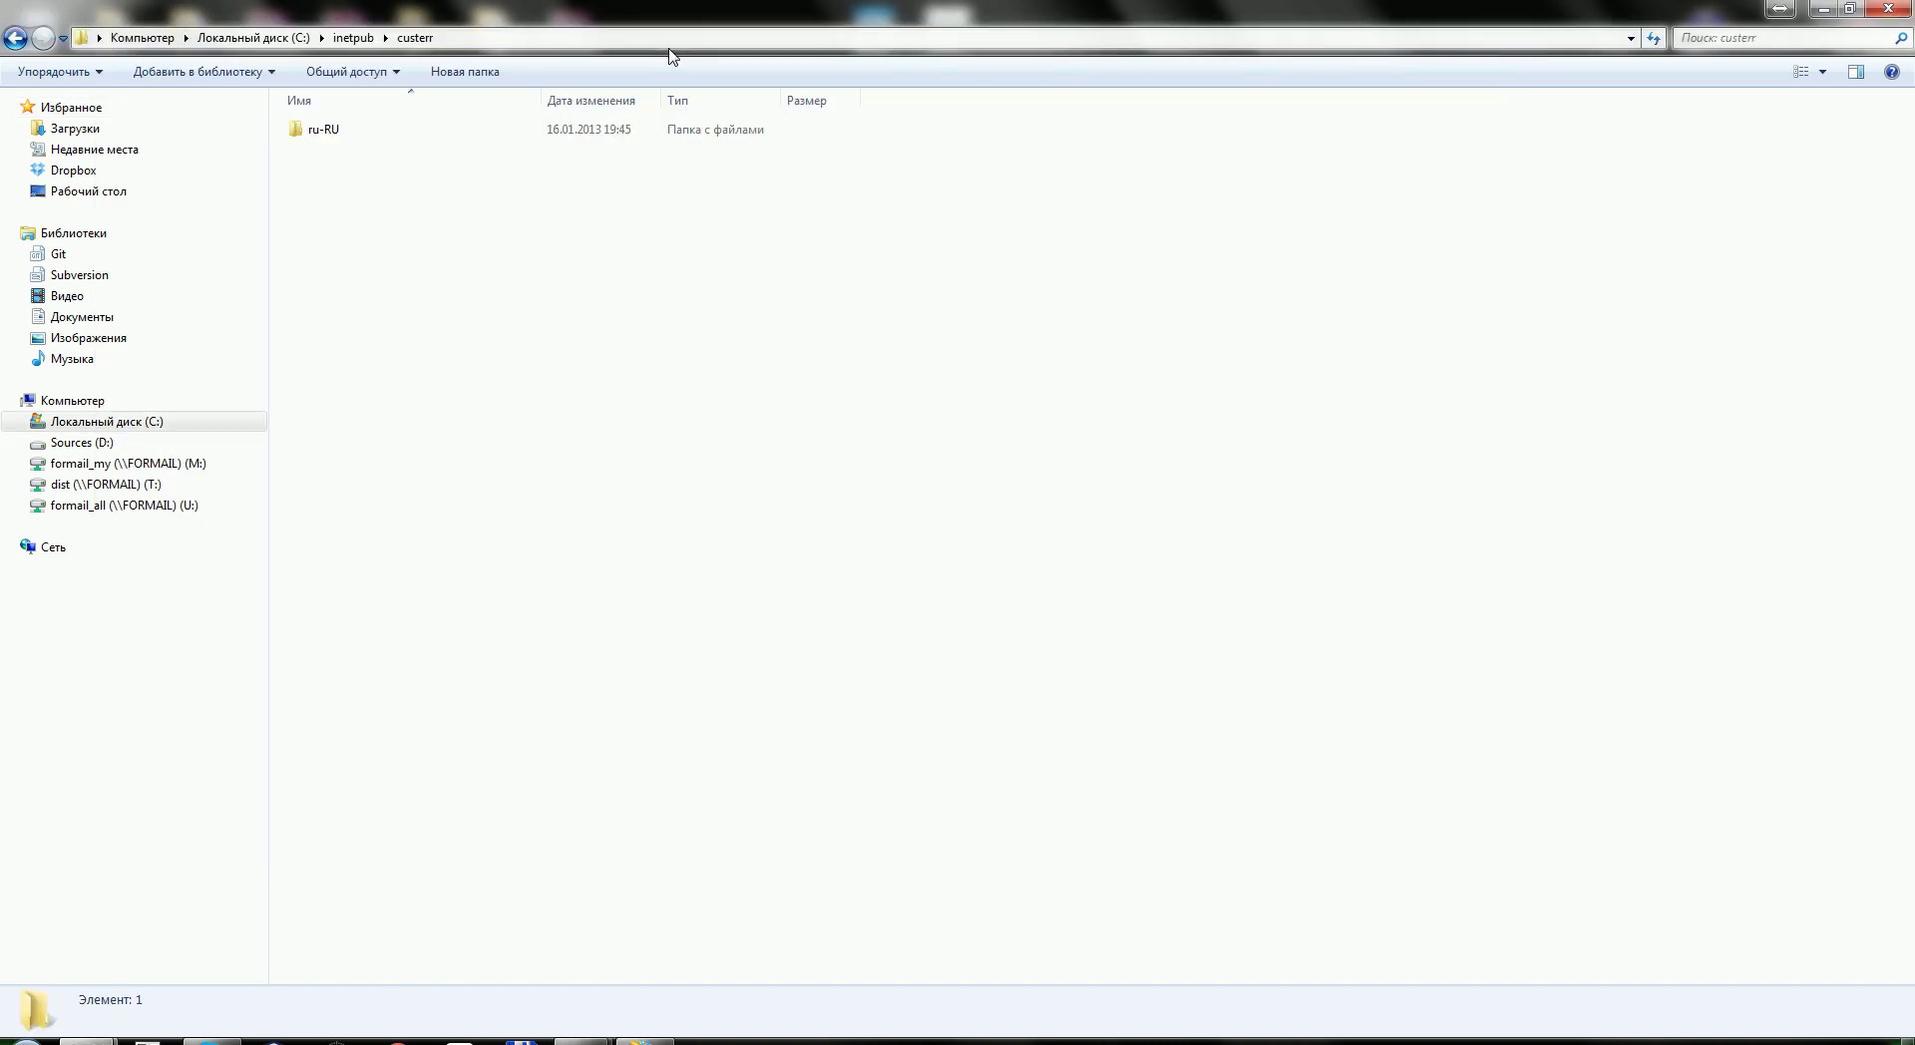
View the 404.htm error page from the ru-RU folder in the browser, and switch back to IIS Manager
double_click(406, 138)
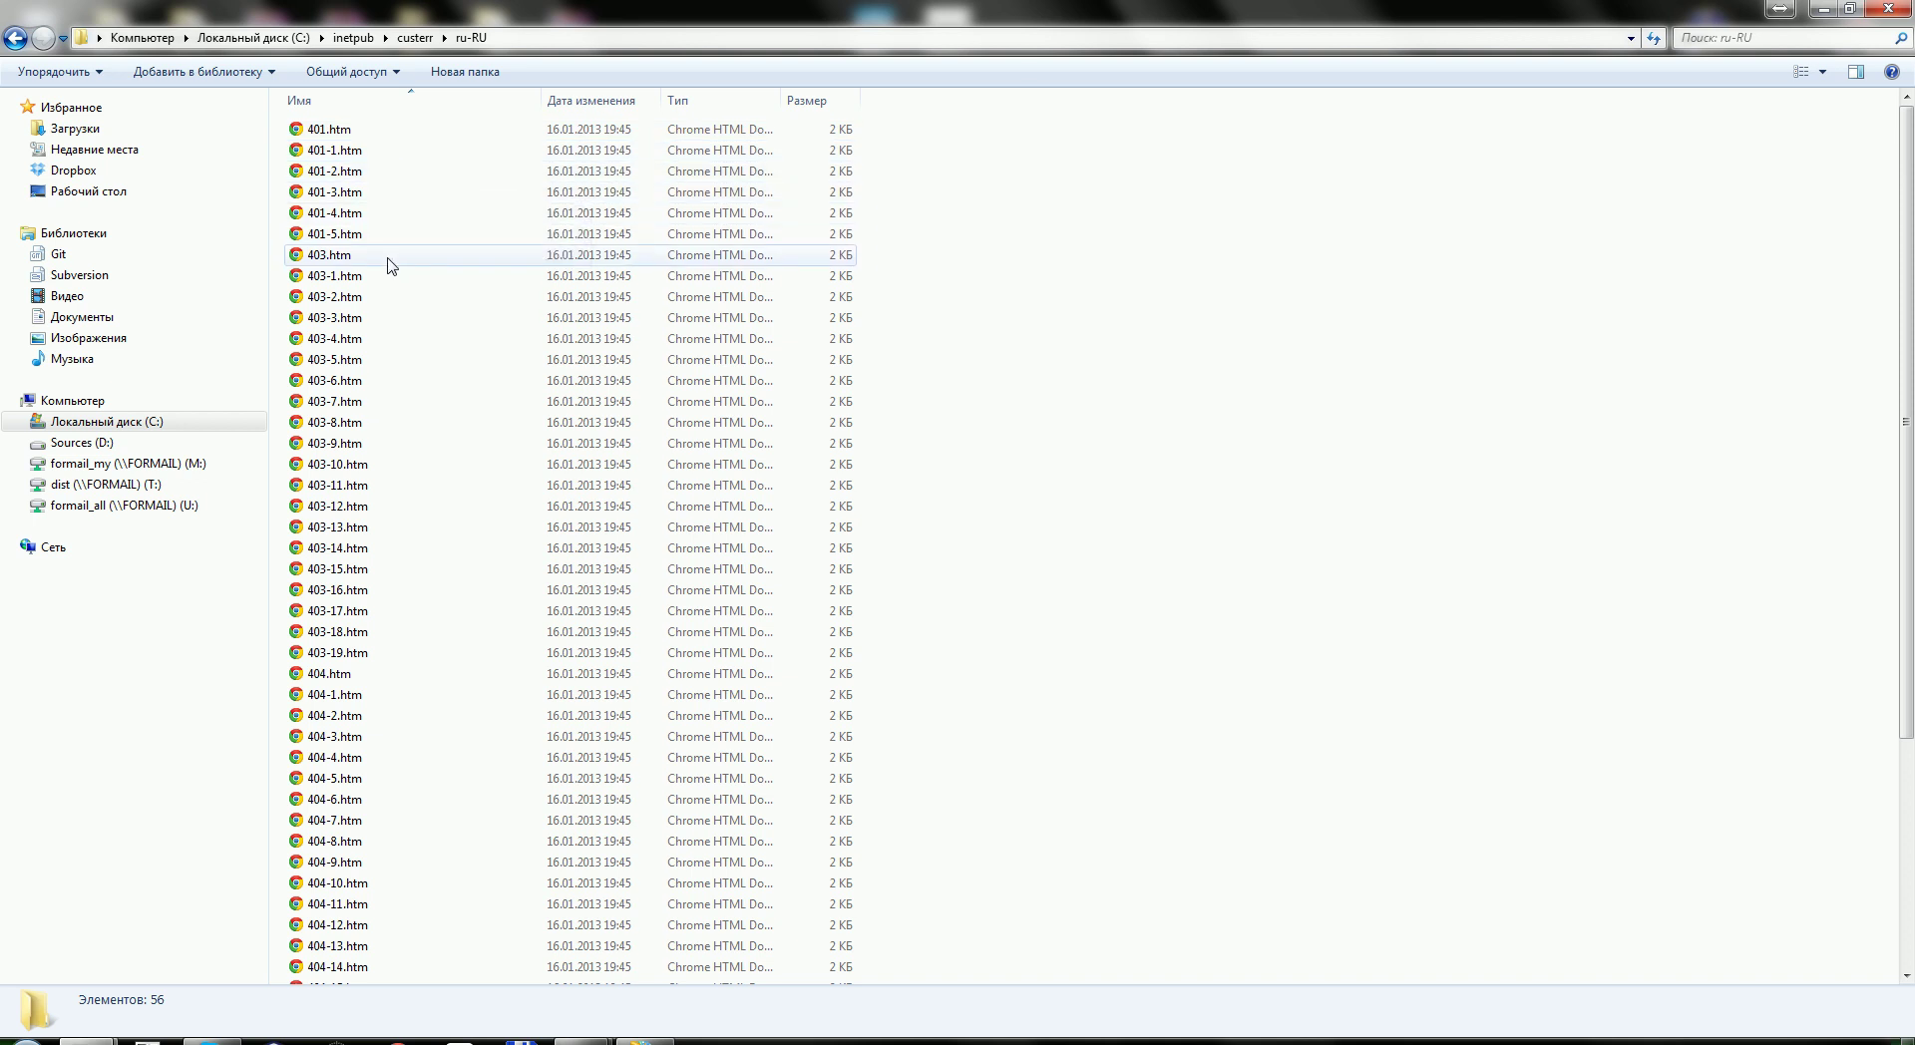
double_click(389, 679)
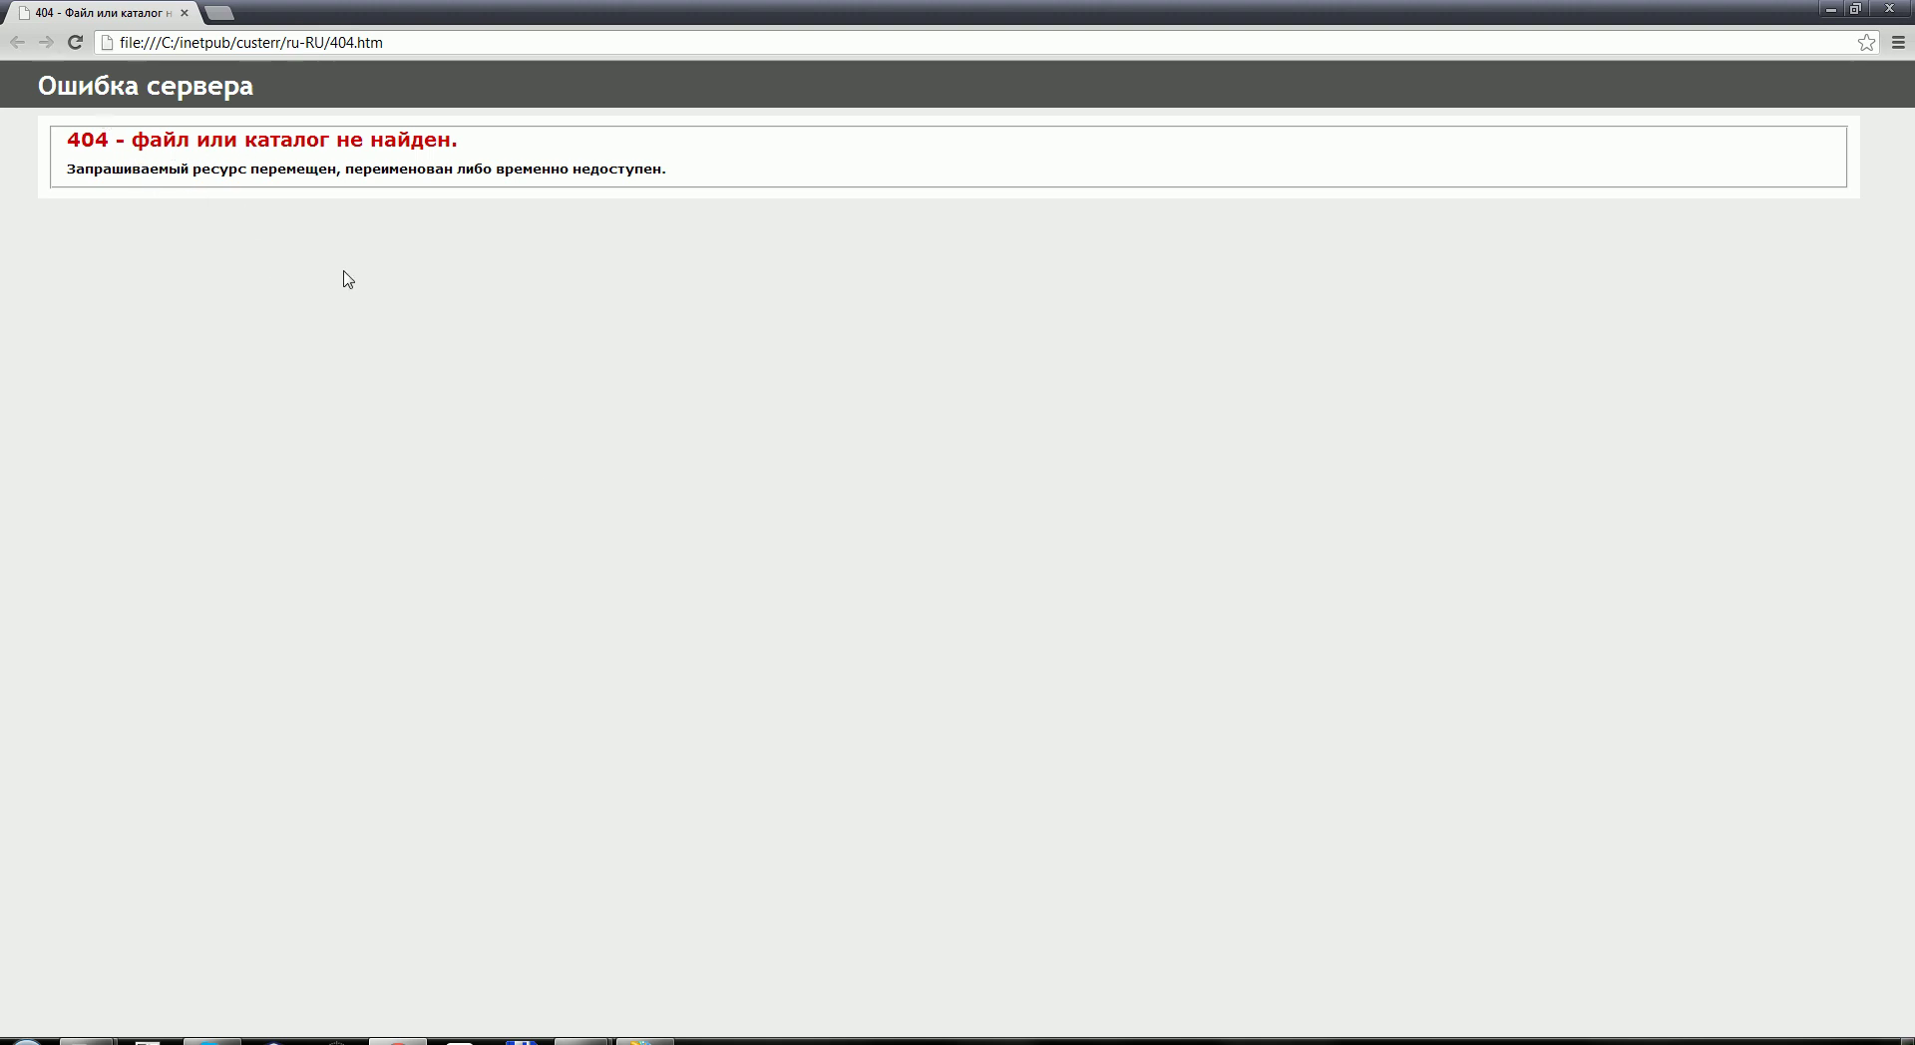
left_click(645, 1042)
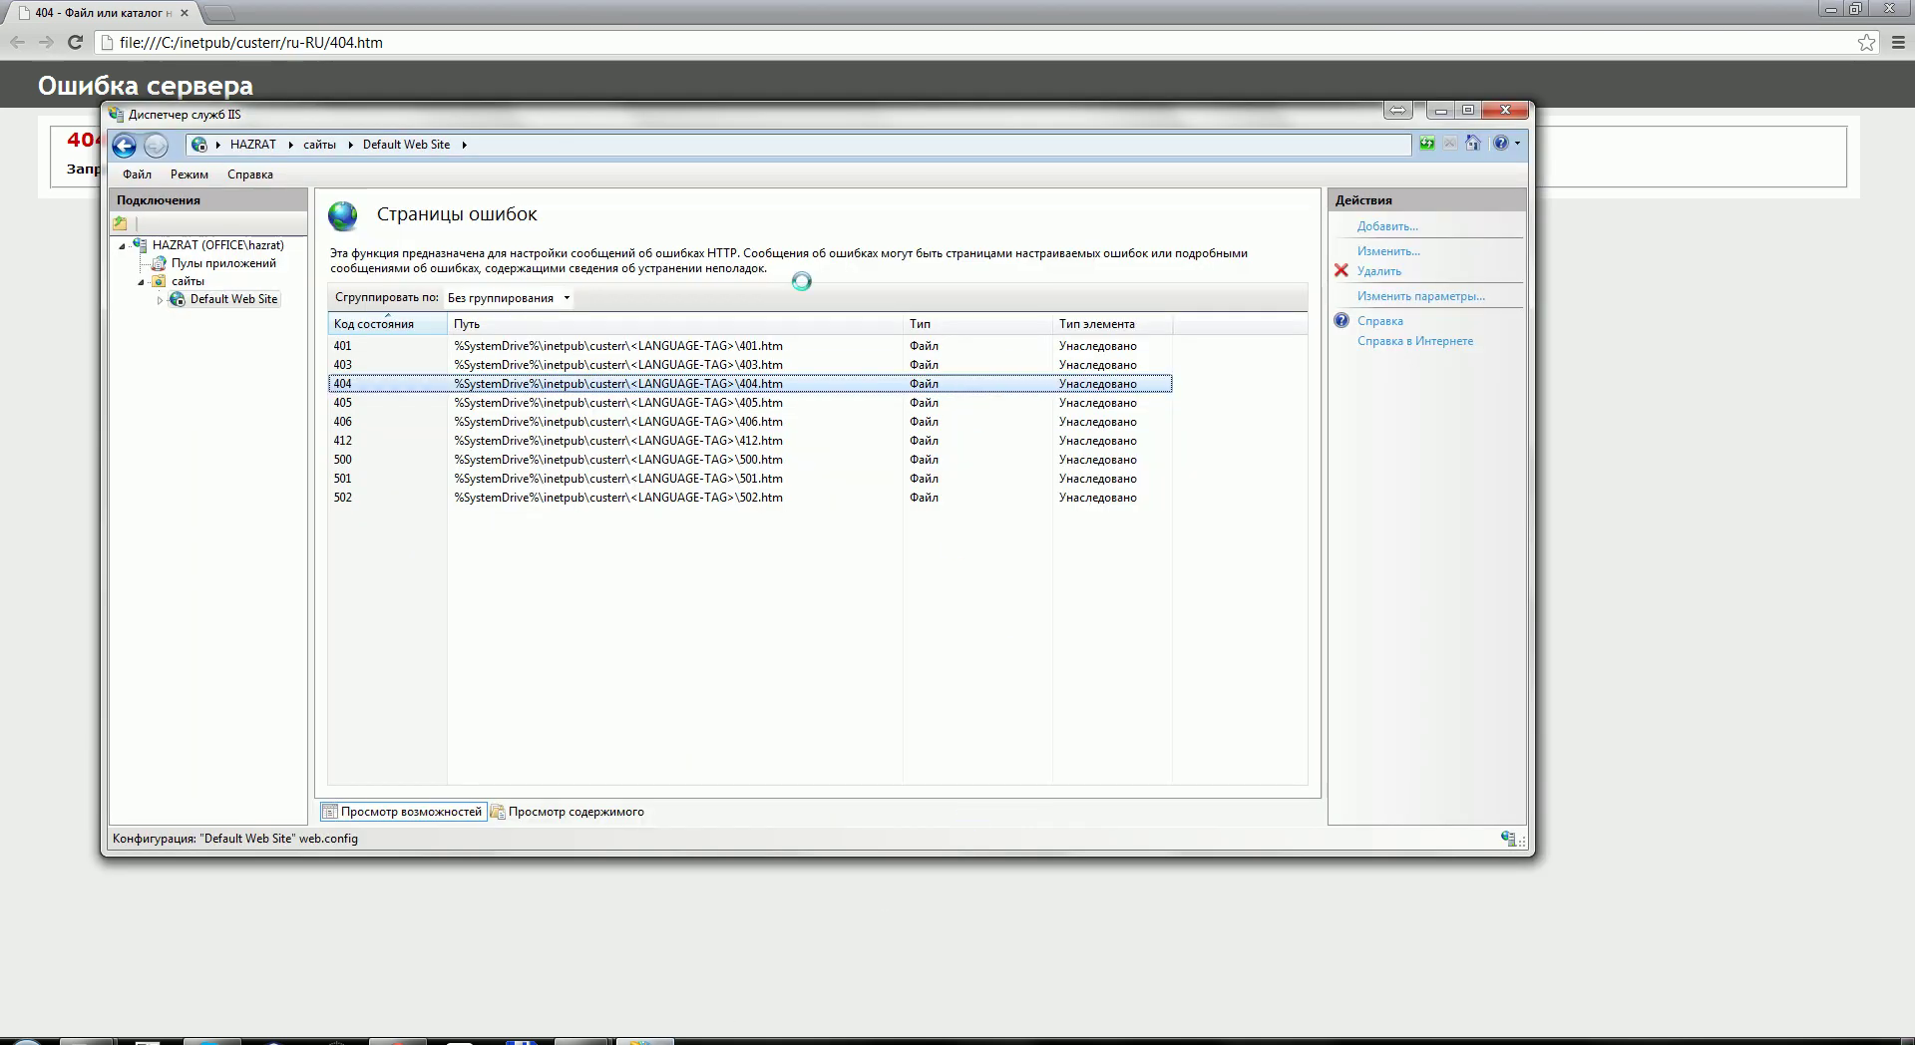
Open the directory browsing settings of Default Web Site and enable directory browsing
left_click(188, 280)
left_click(234, 299)
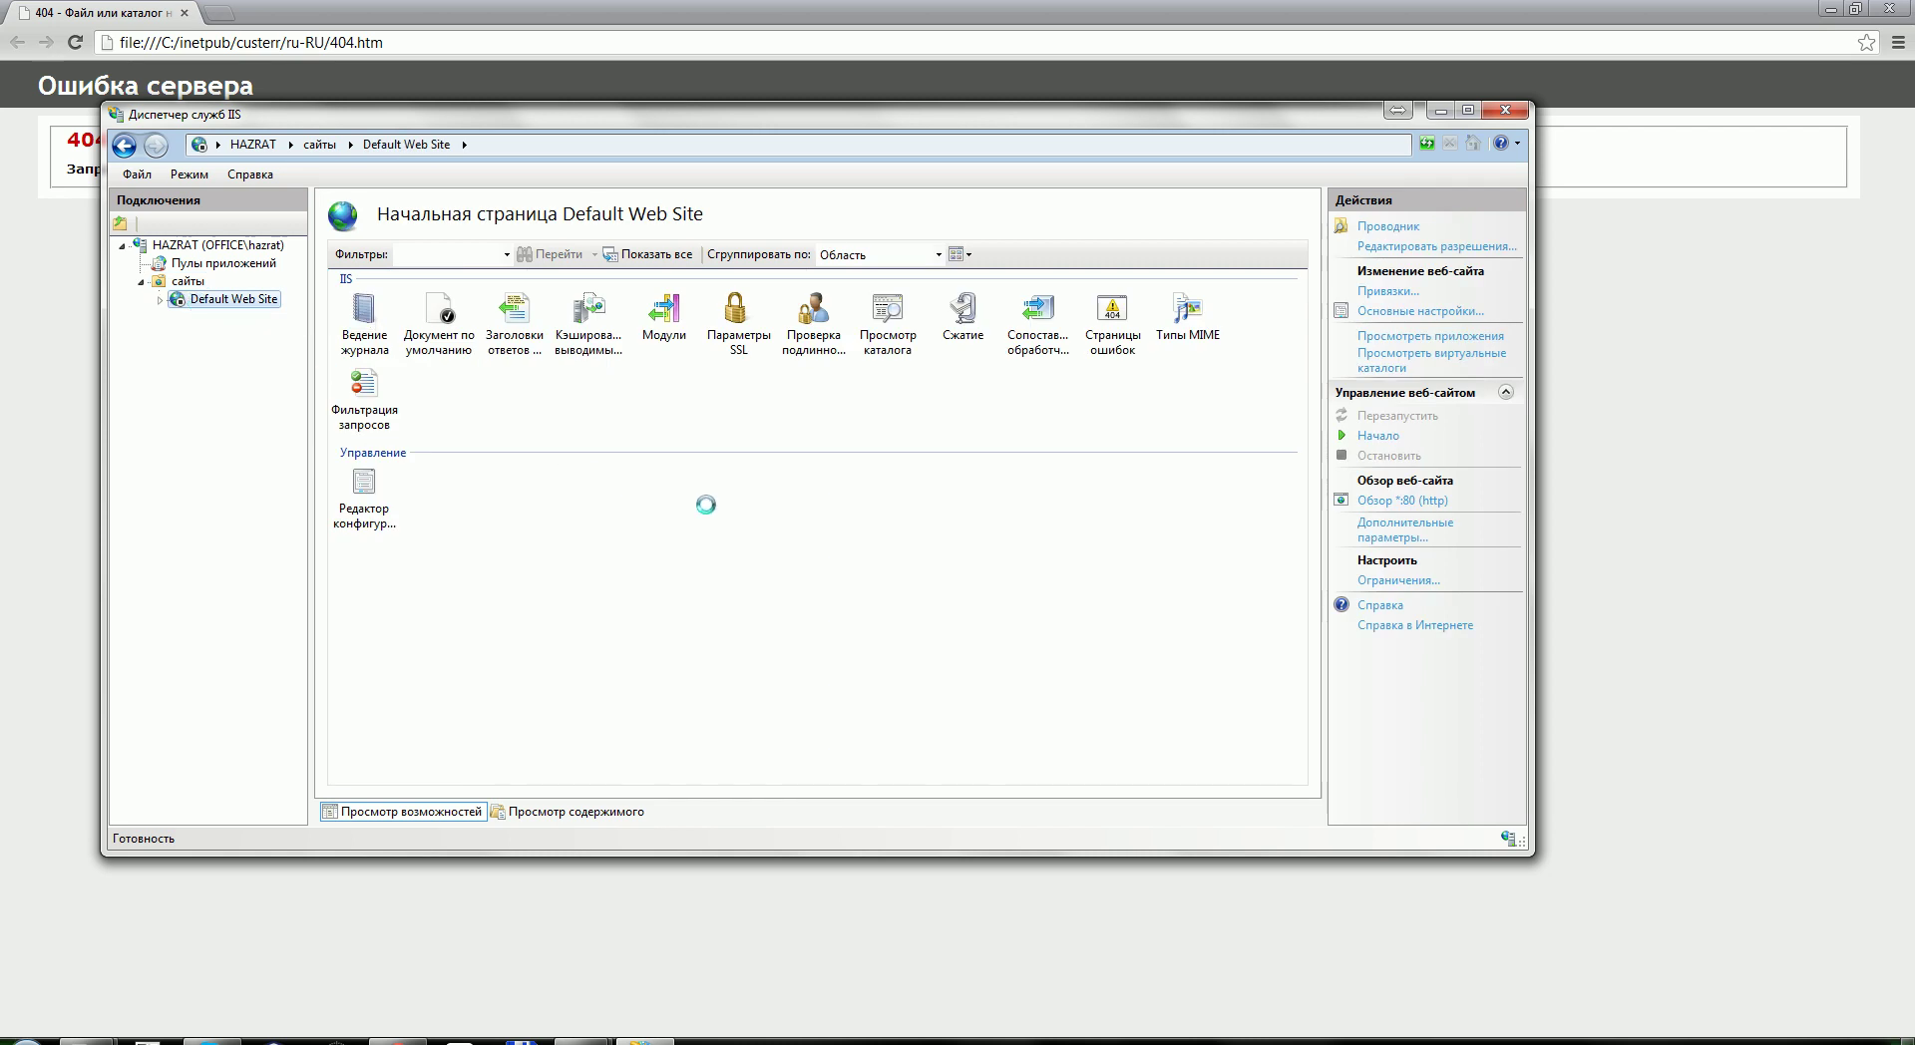
left_click(880, 345)
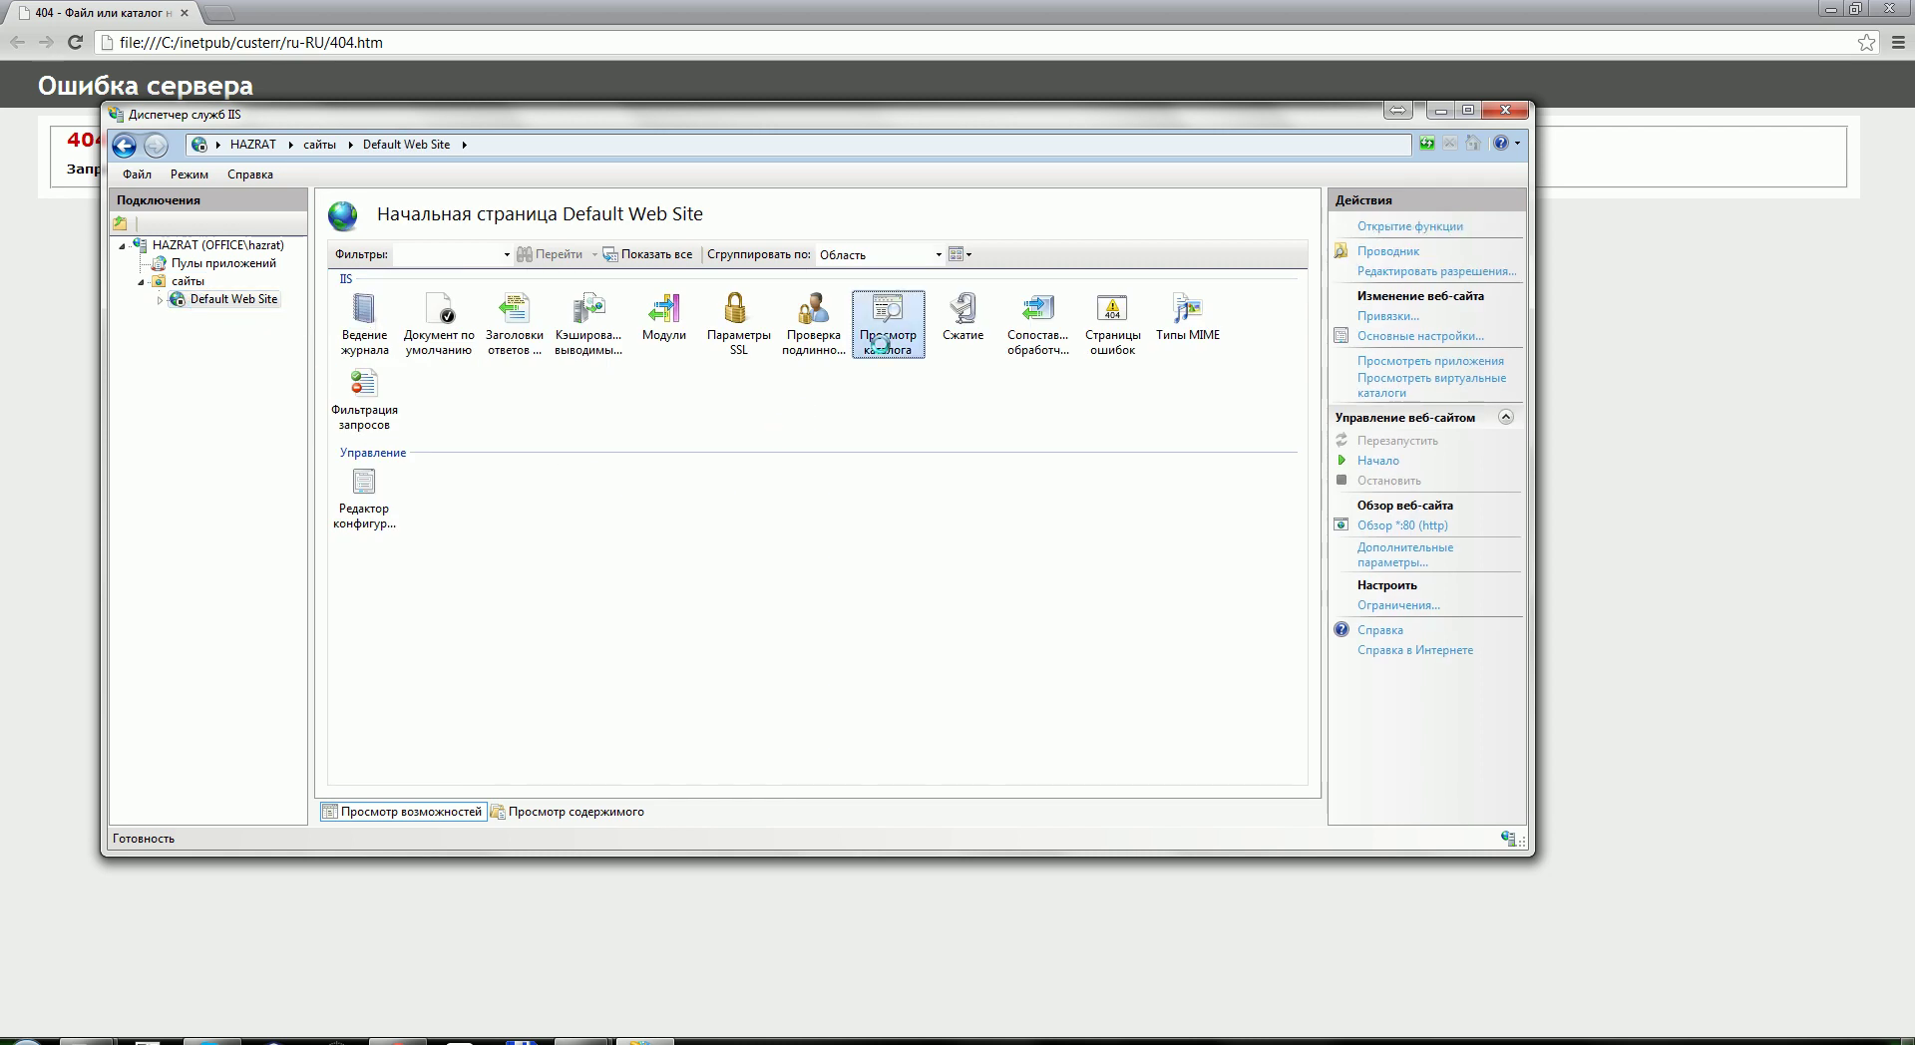
double_click(880, 344)
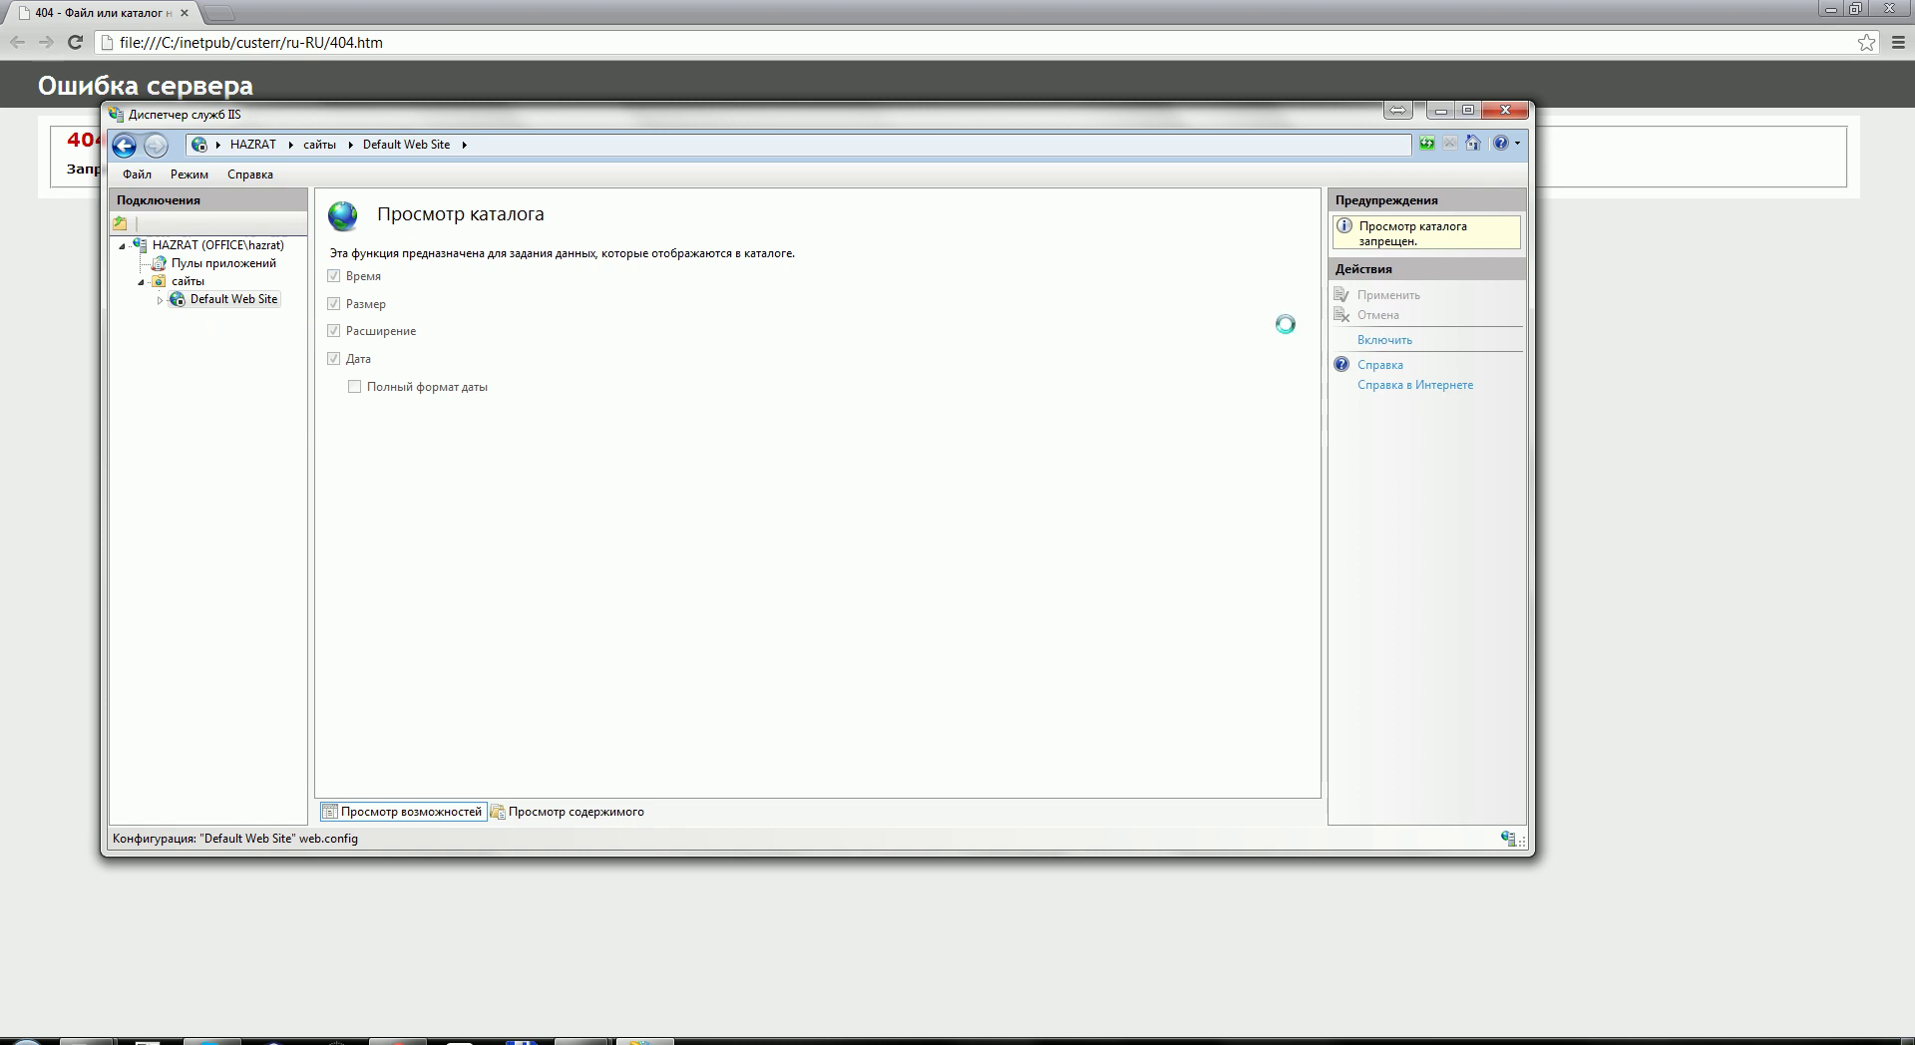
left_click(1374, 339)
Look at the output caching settings of Default Web Site and the options for adding a cache rule, without adding one
left_click(246, 297)
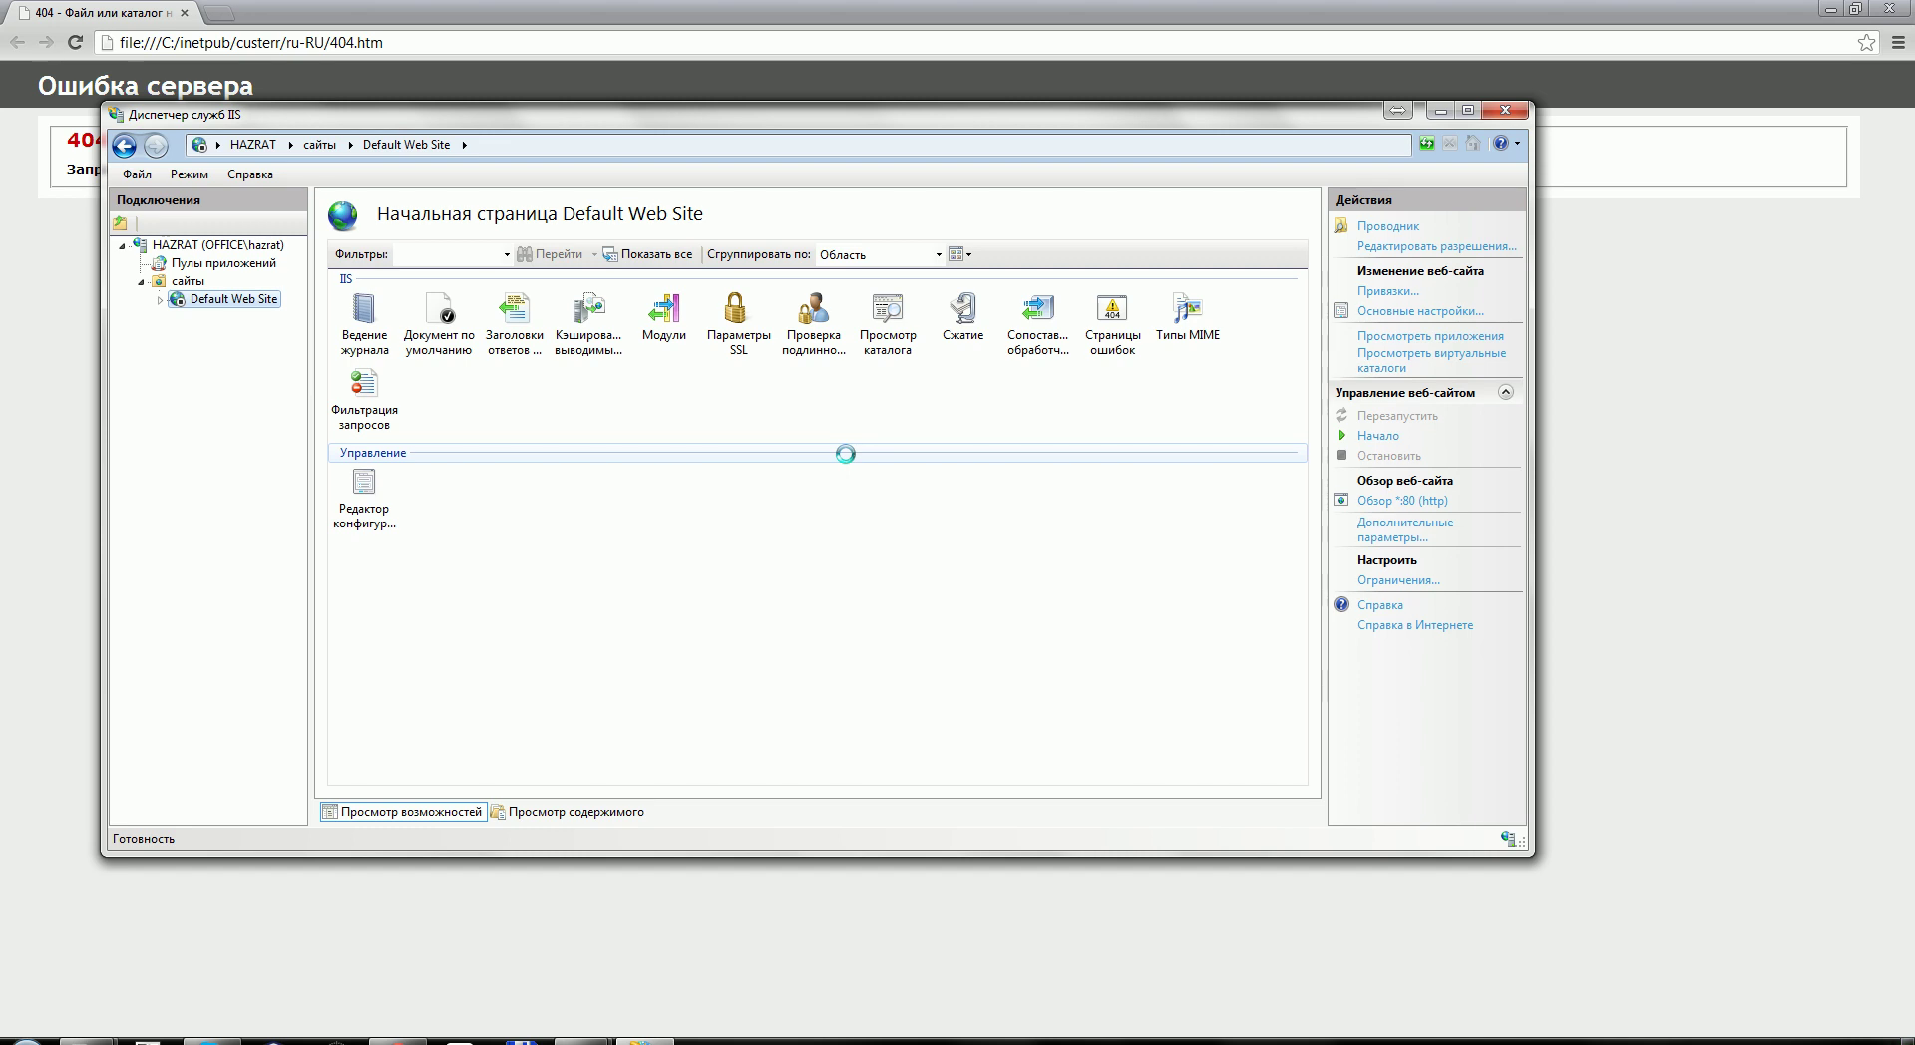
left_click(575, 327)
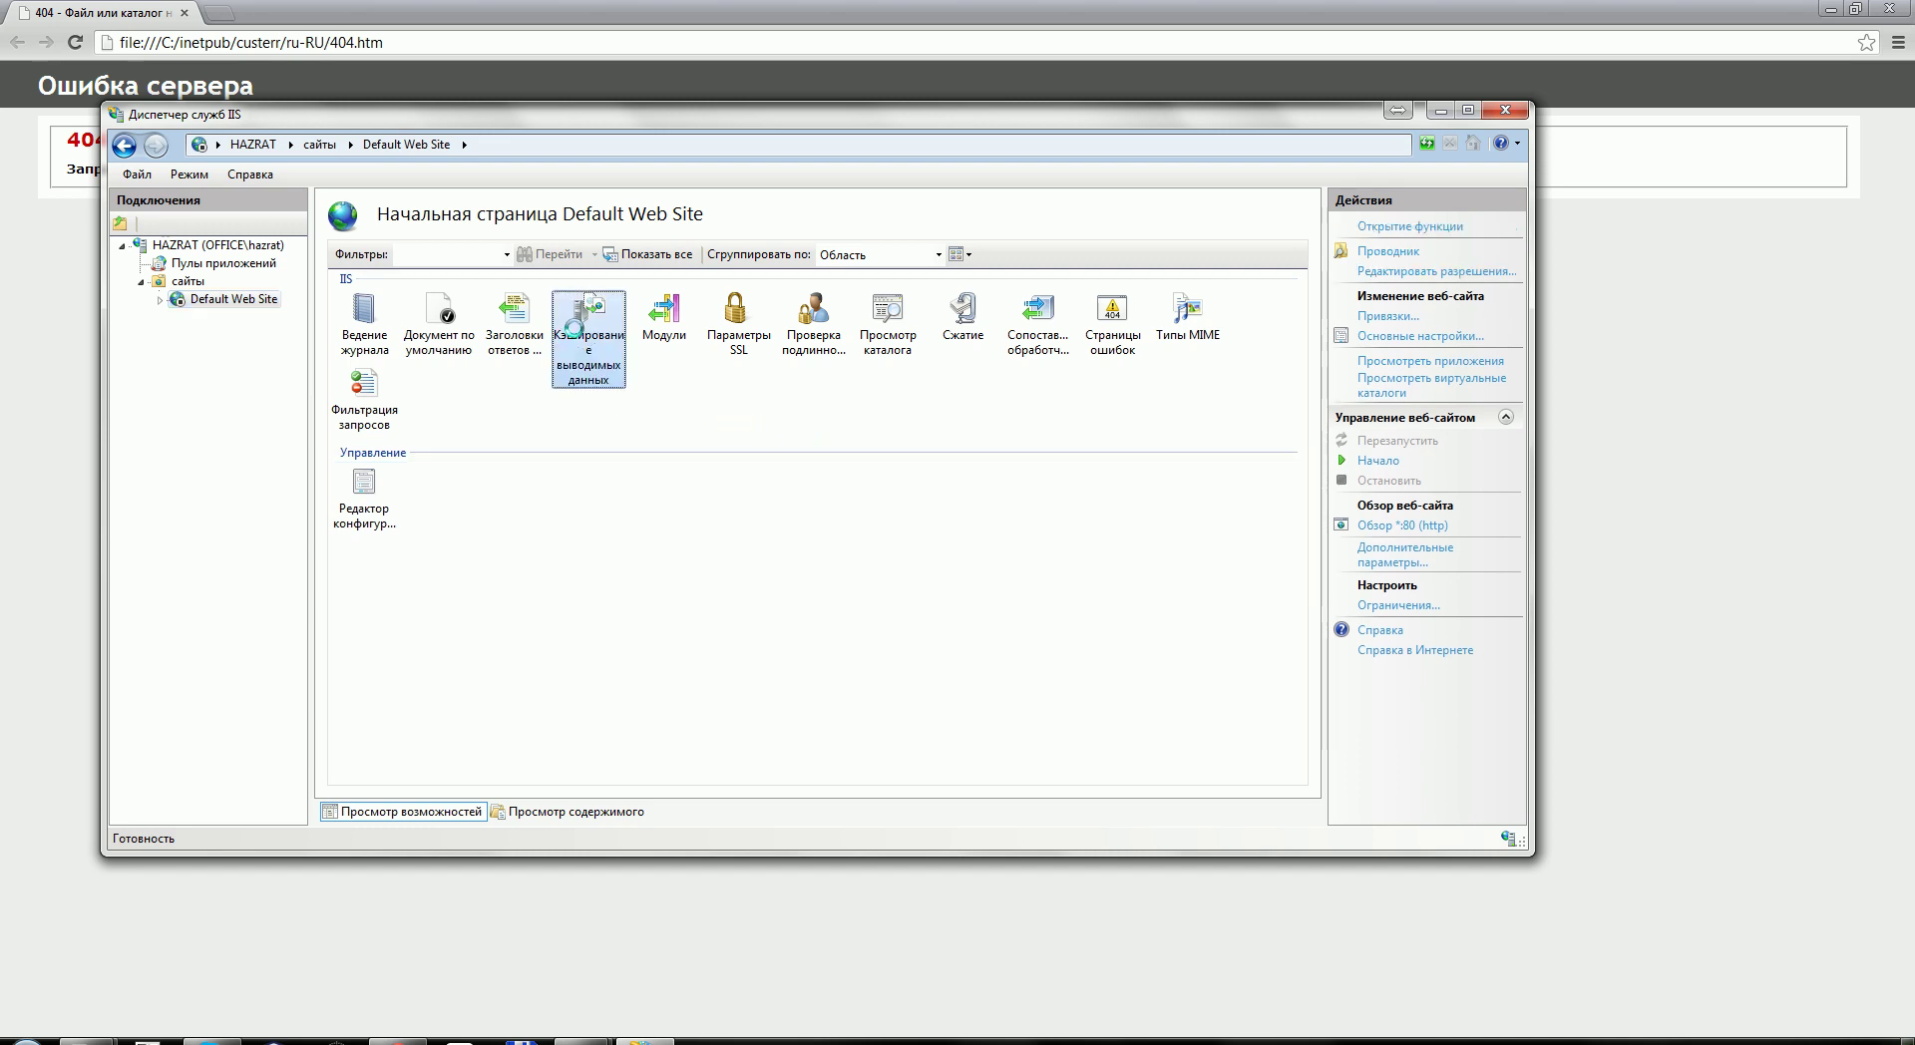
double_click(574, 327)
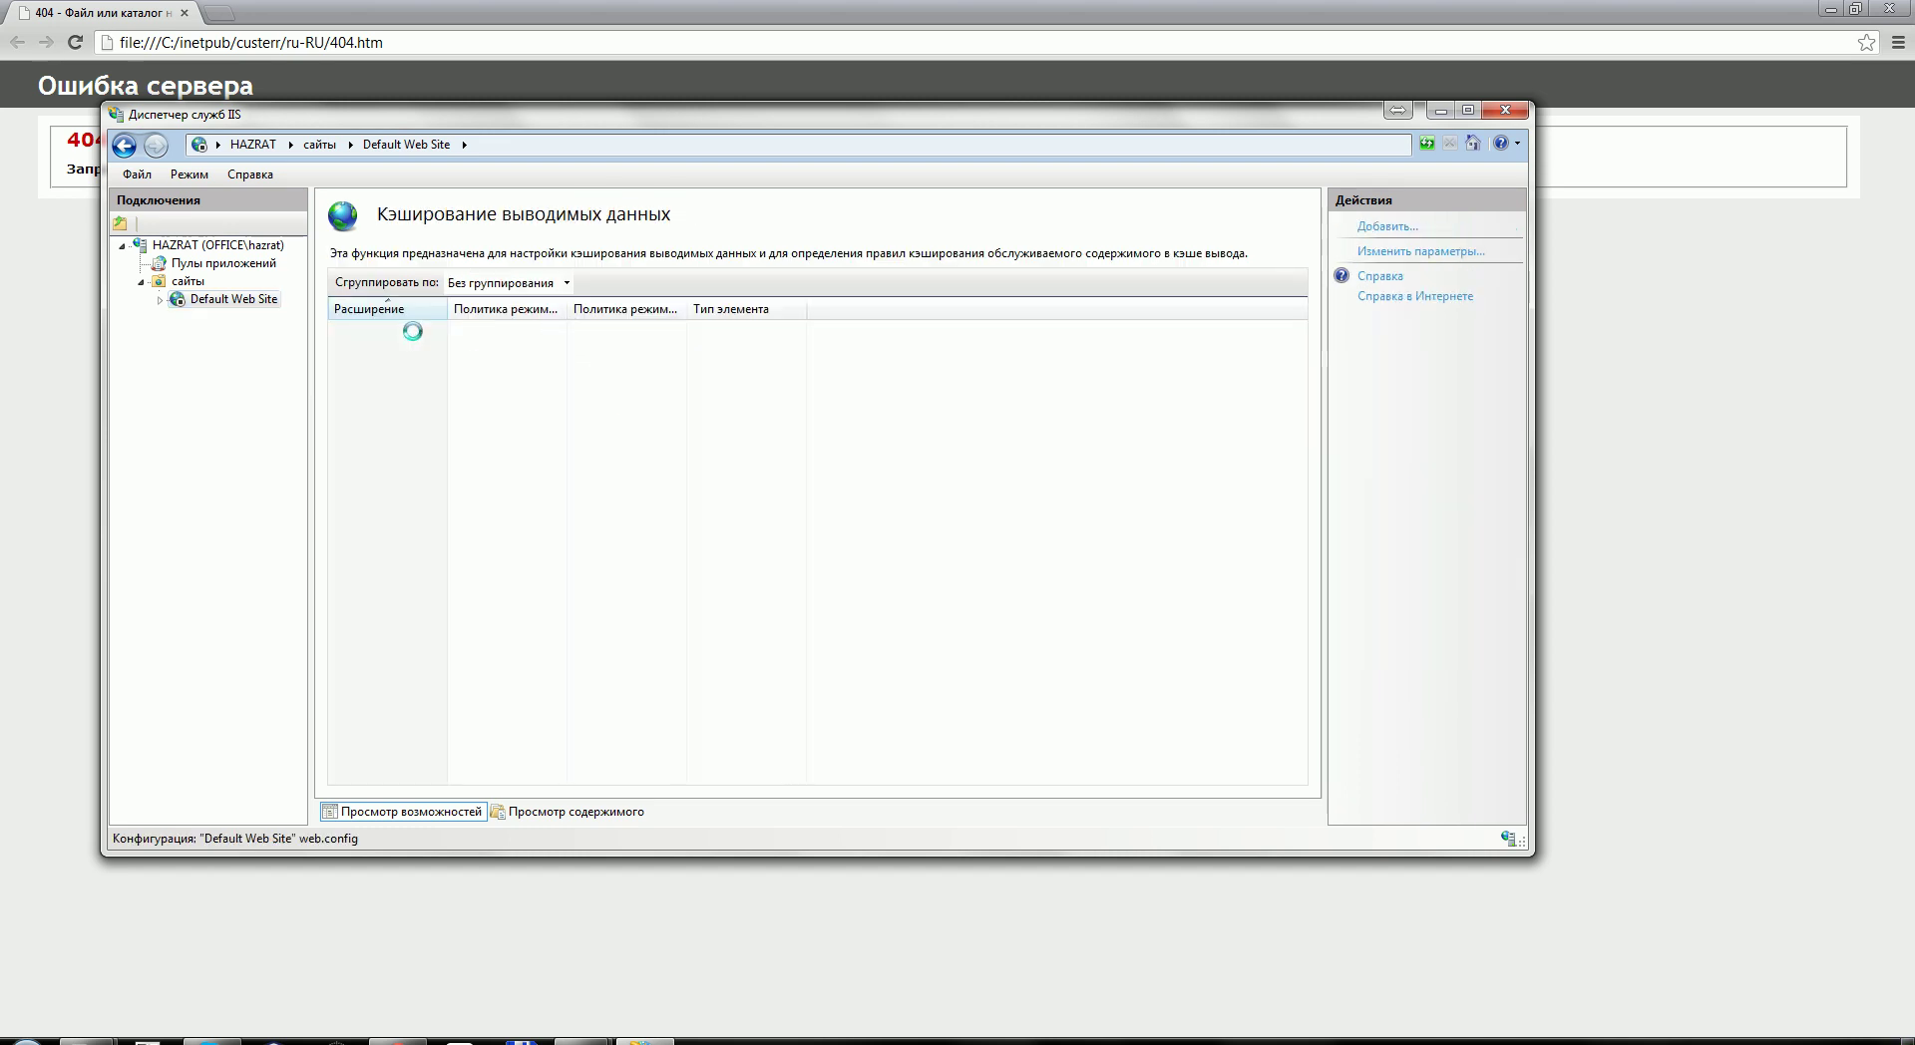
left_click(1387, 227)
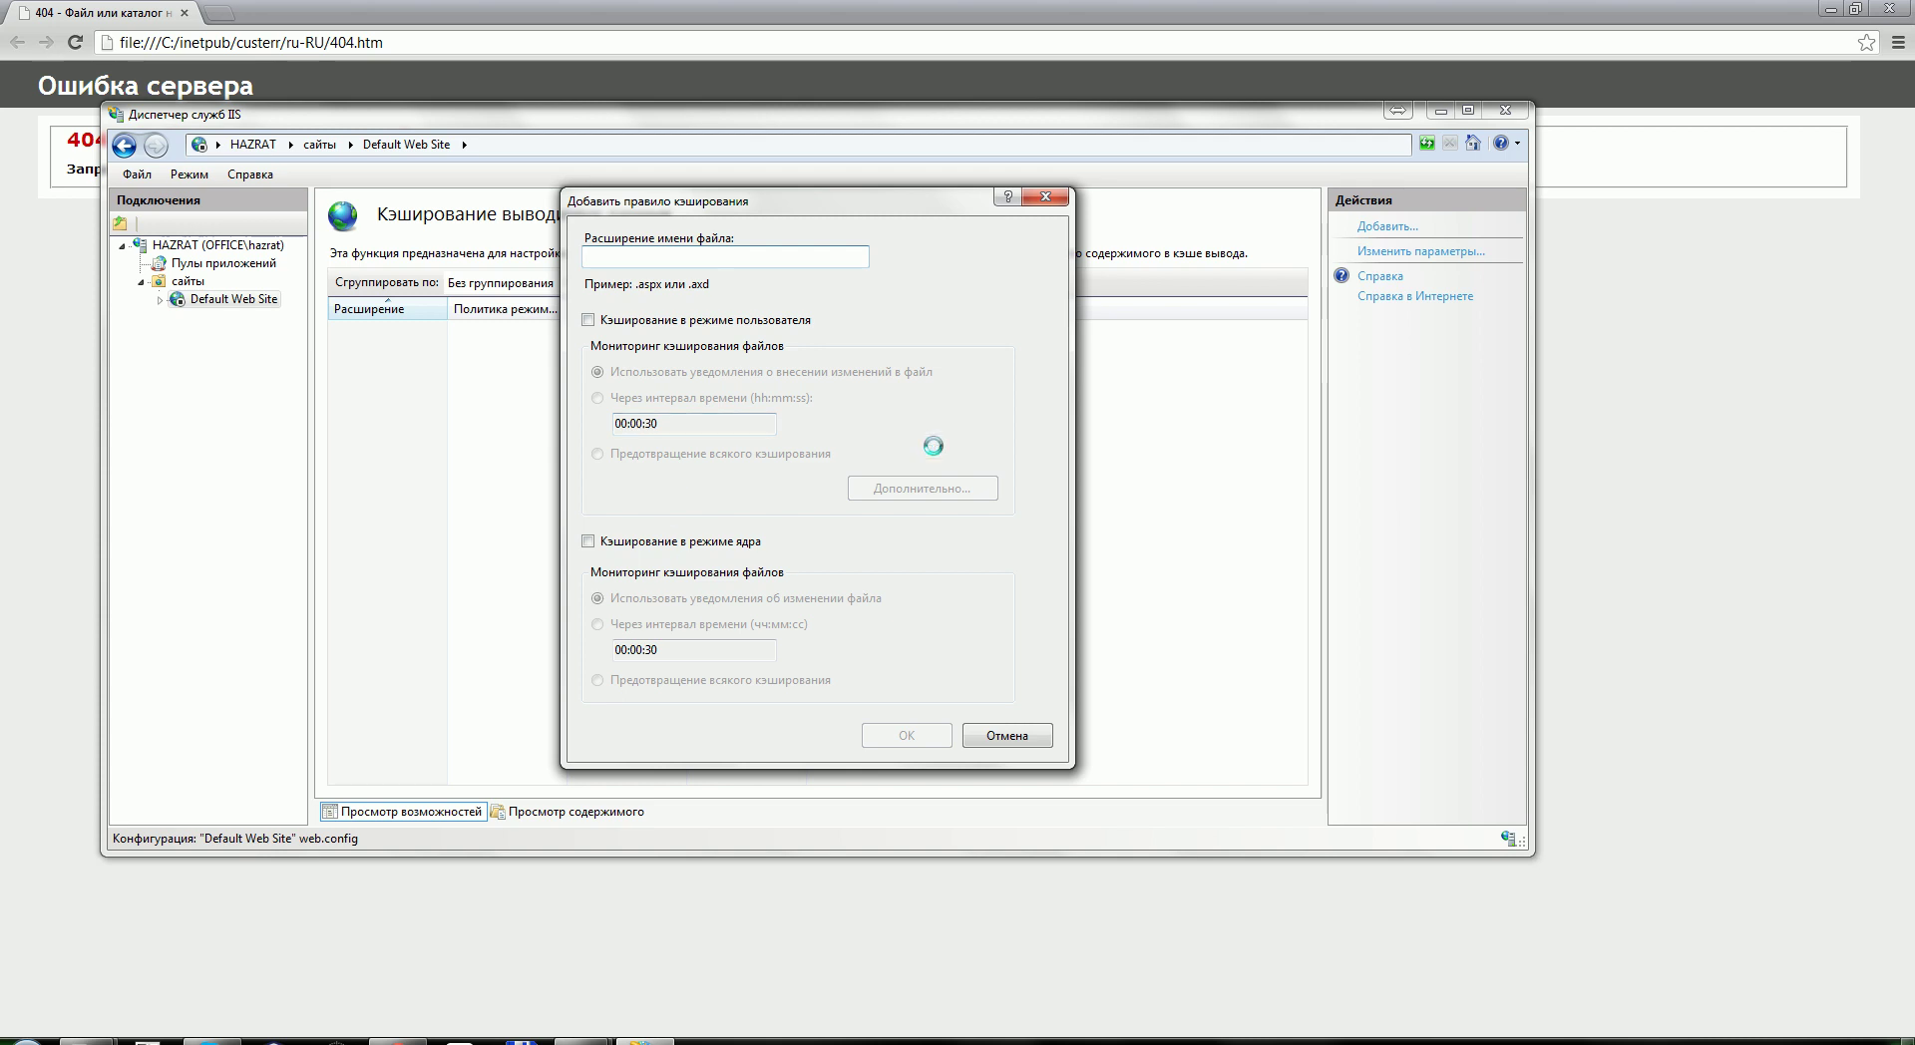
left_click(1046, 196)
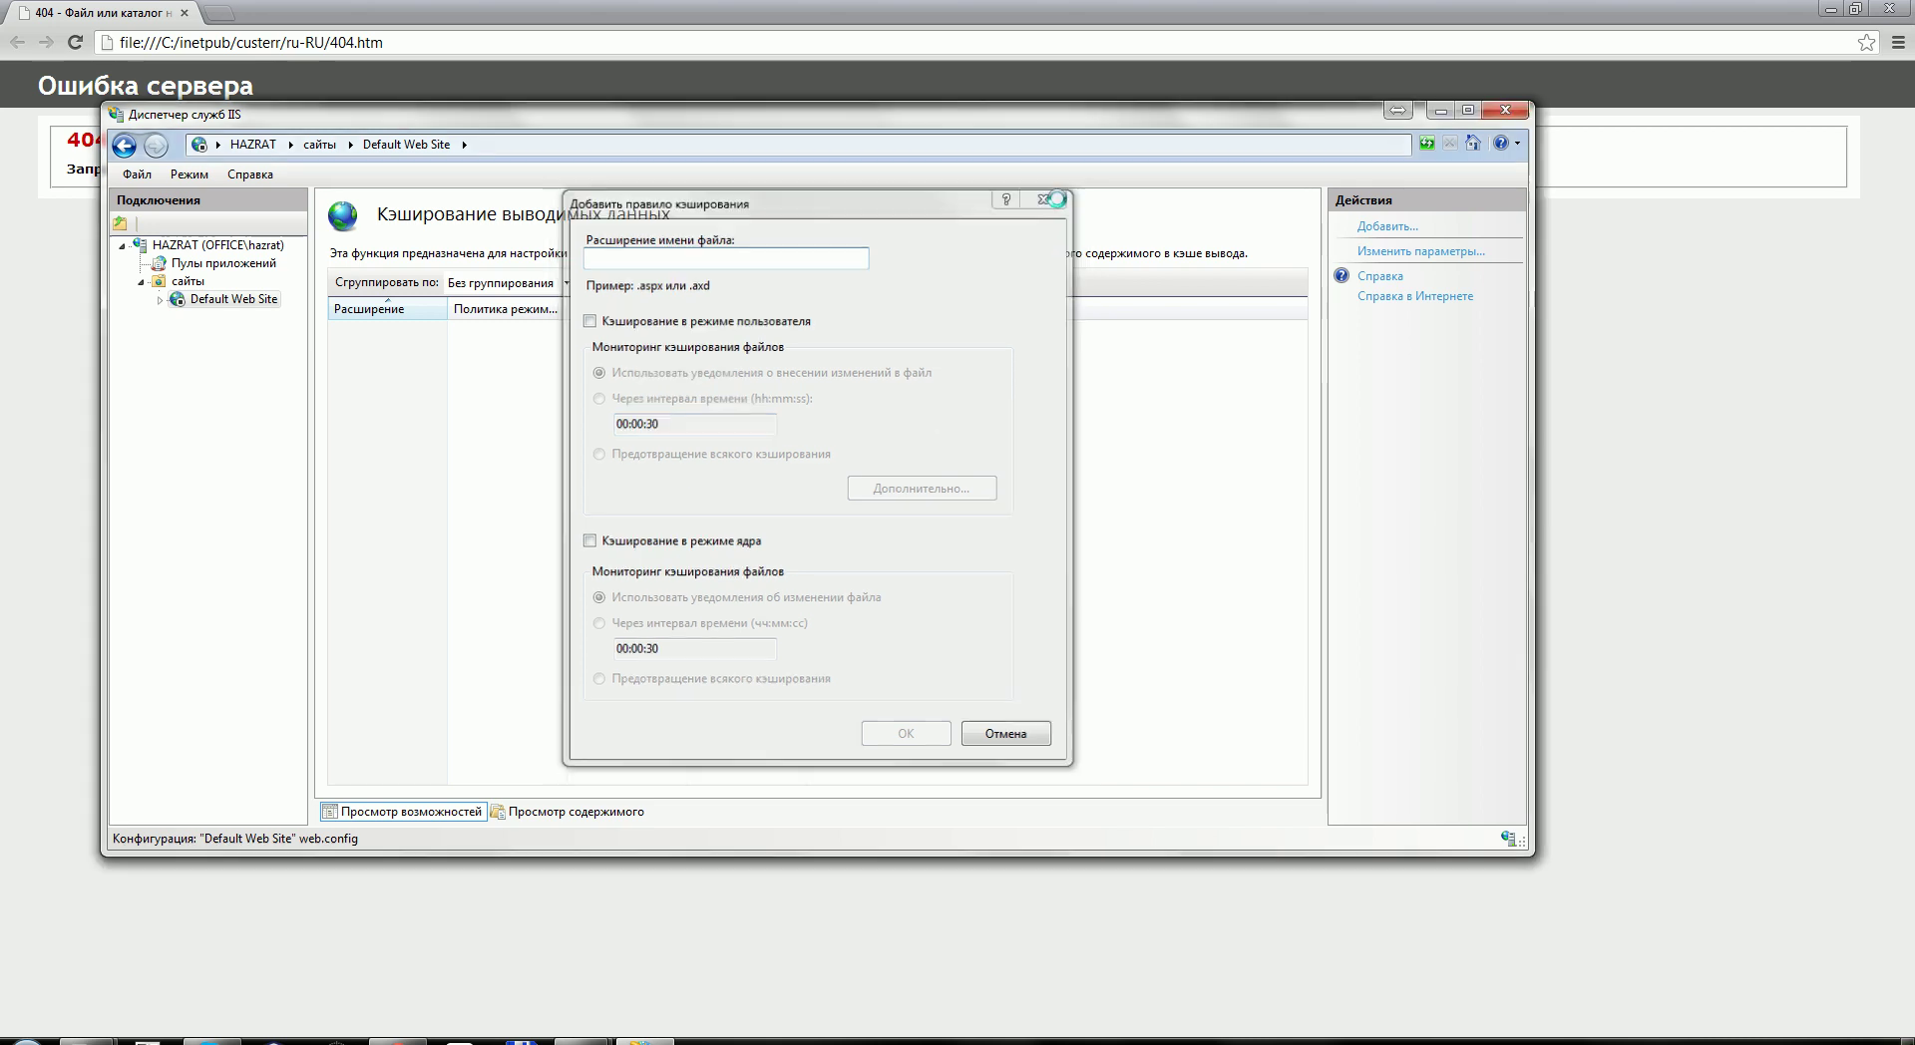
Look at the HTTP response headers of Default Web Site, including the options for adding a header and setting common headers, without saving changes
left_click(206, 300)
double_click(519, 339)
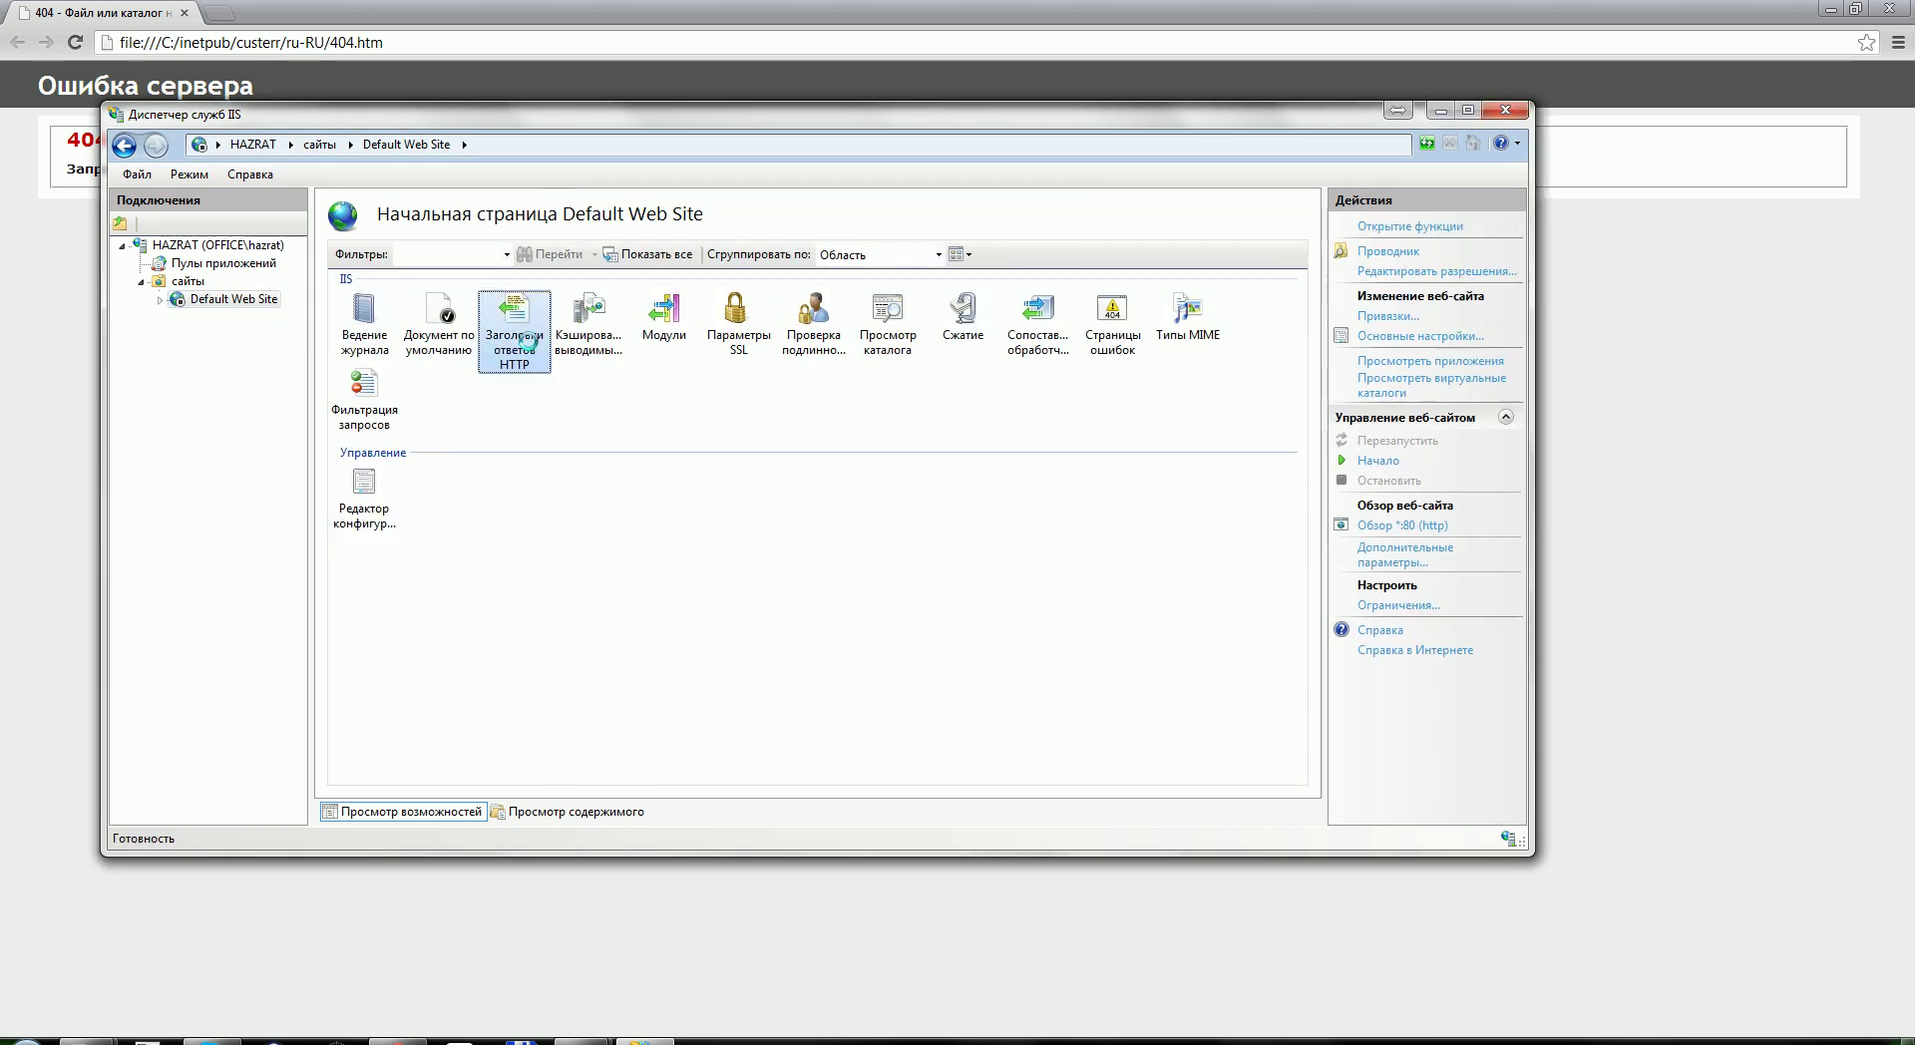
left_click(1399, 227)
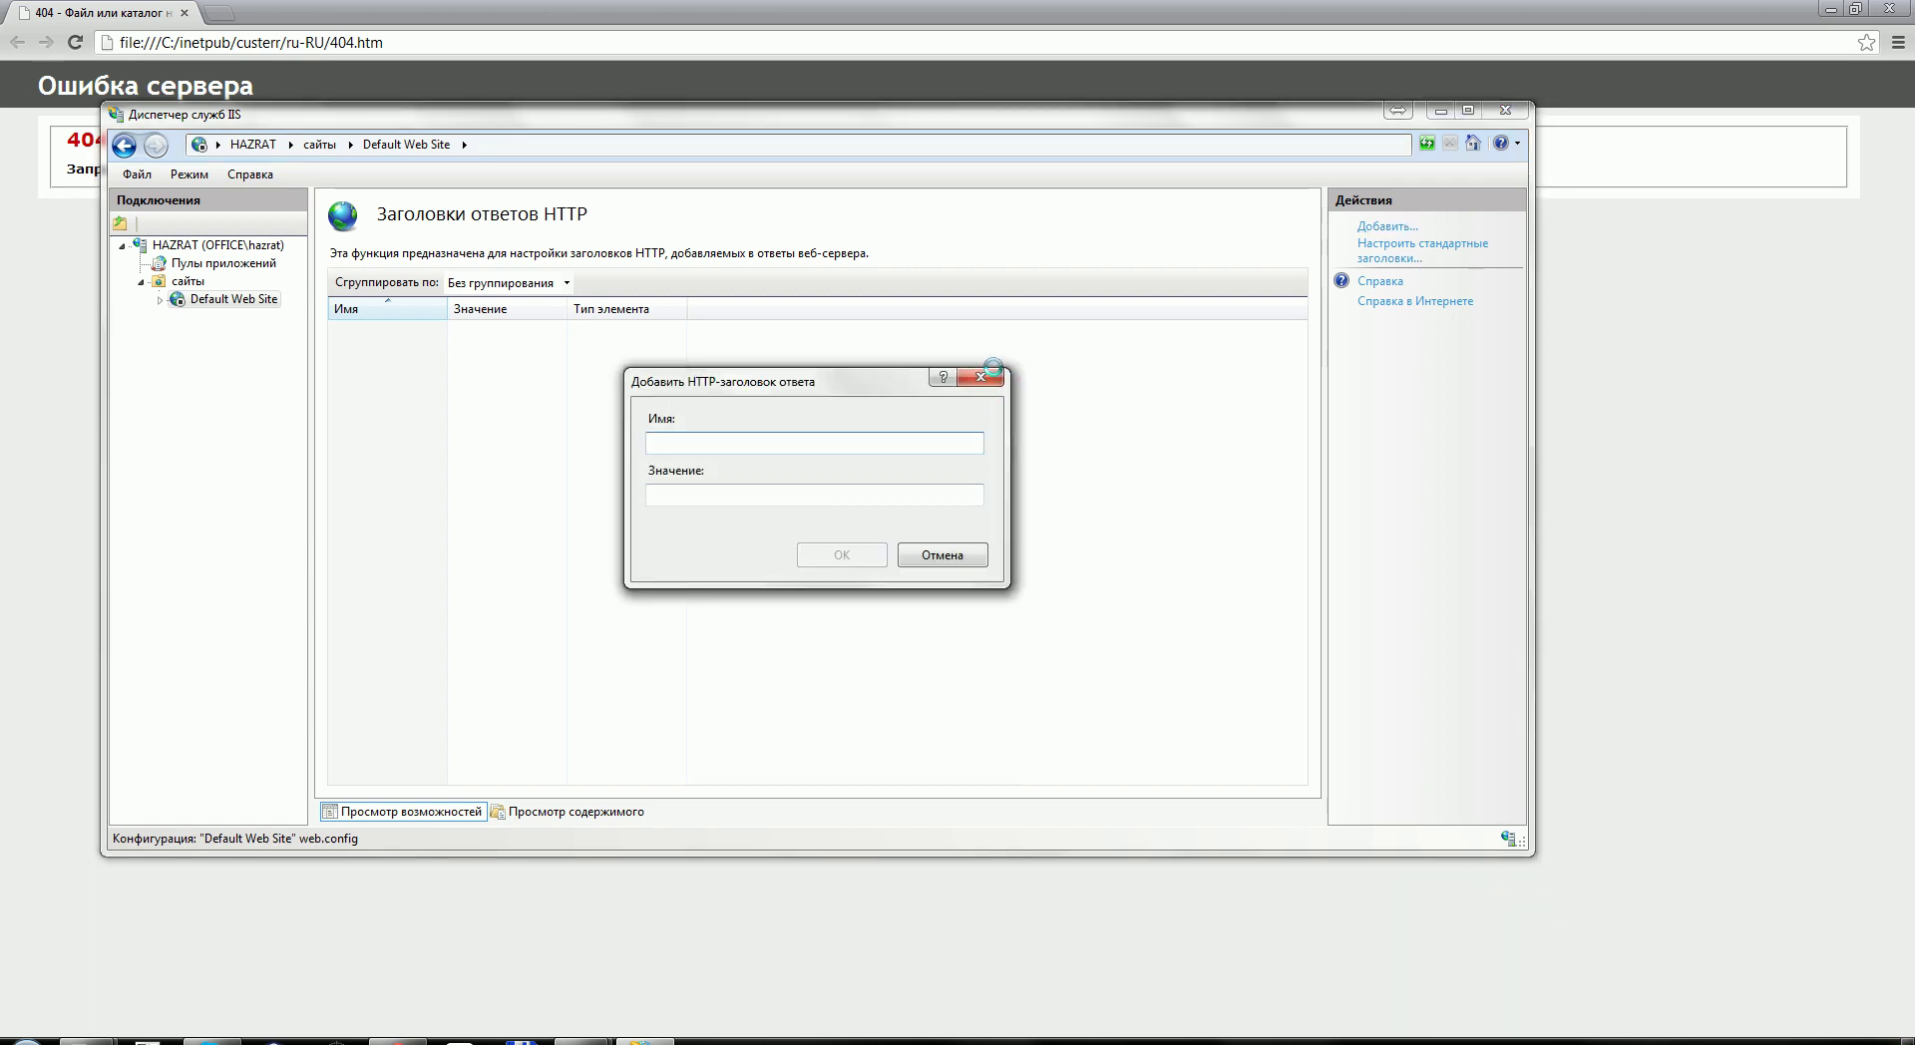
left_click(988, 374)
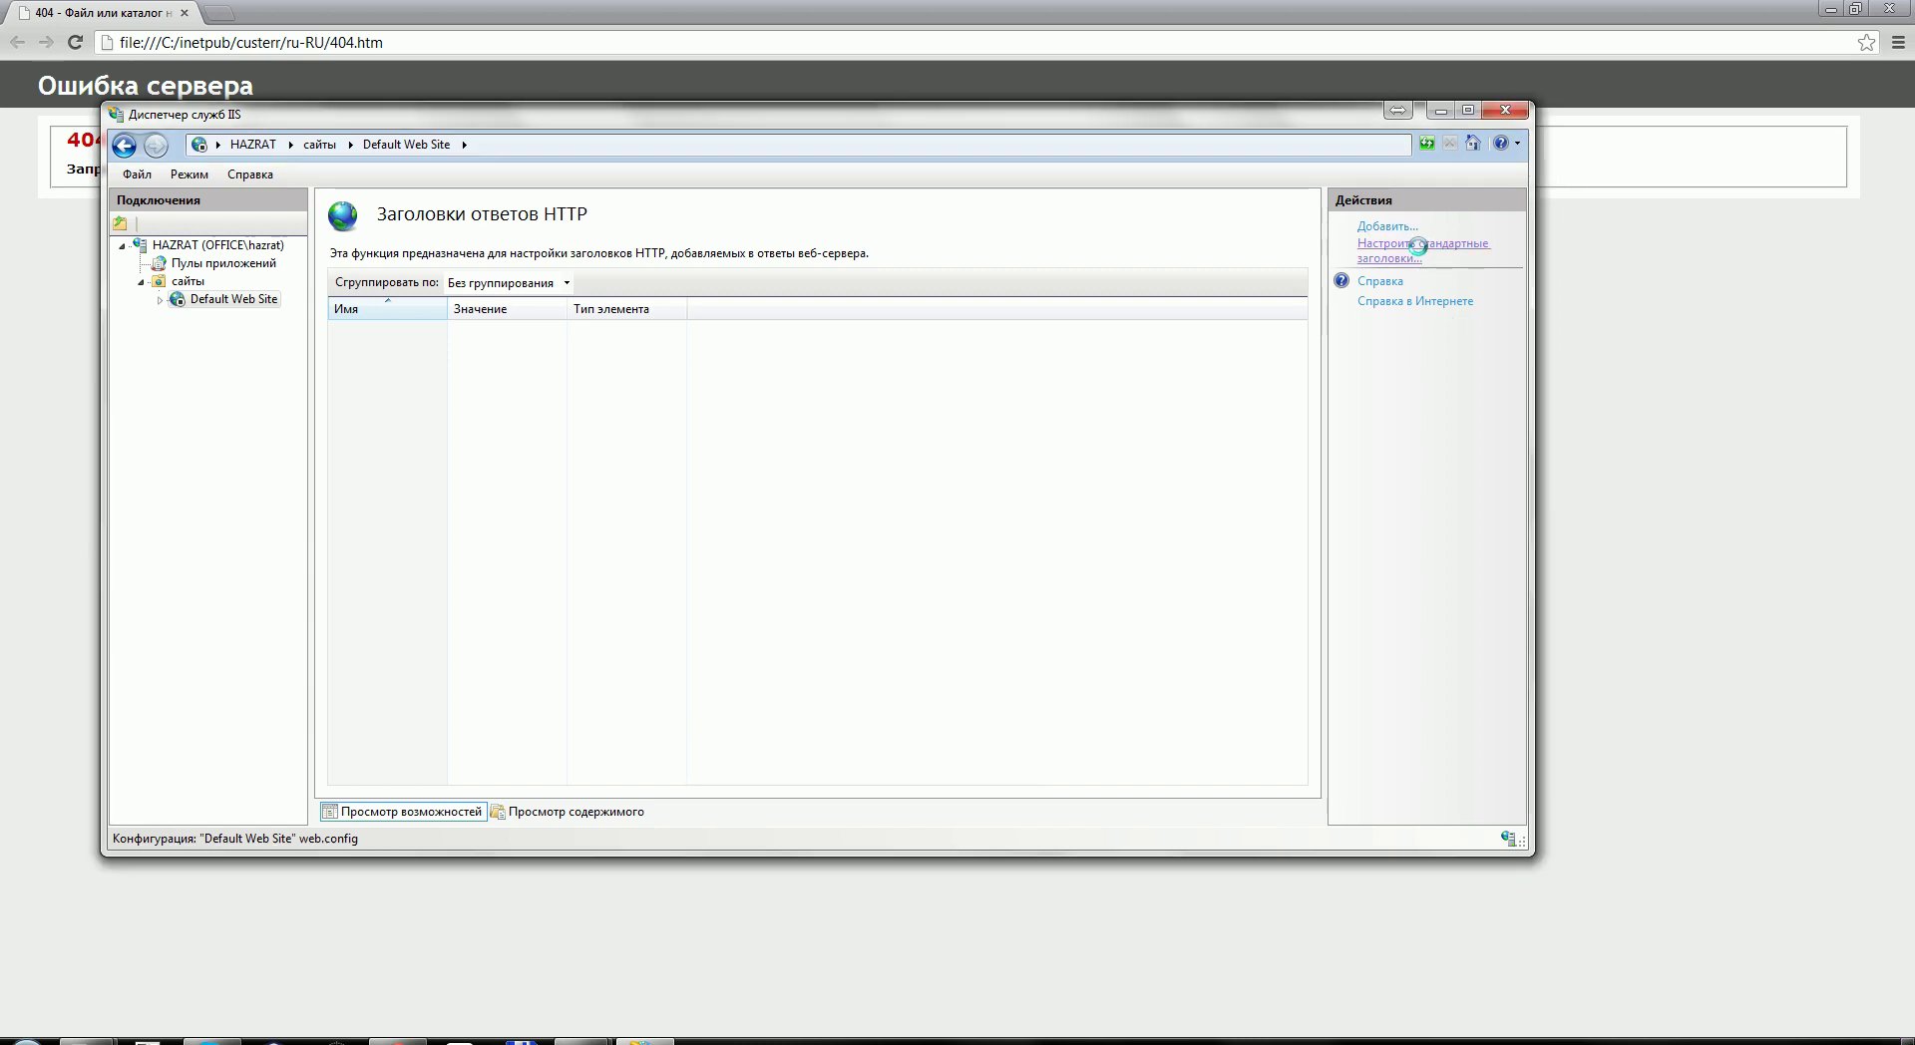
left_click(1423, 248)
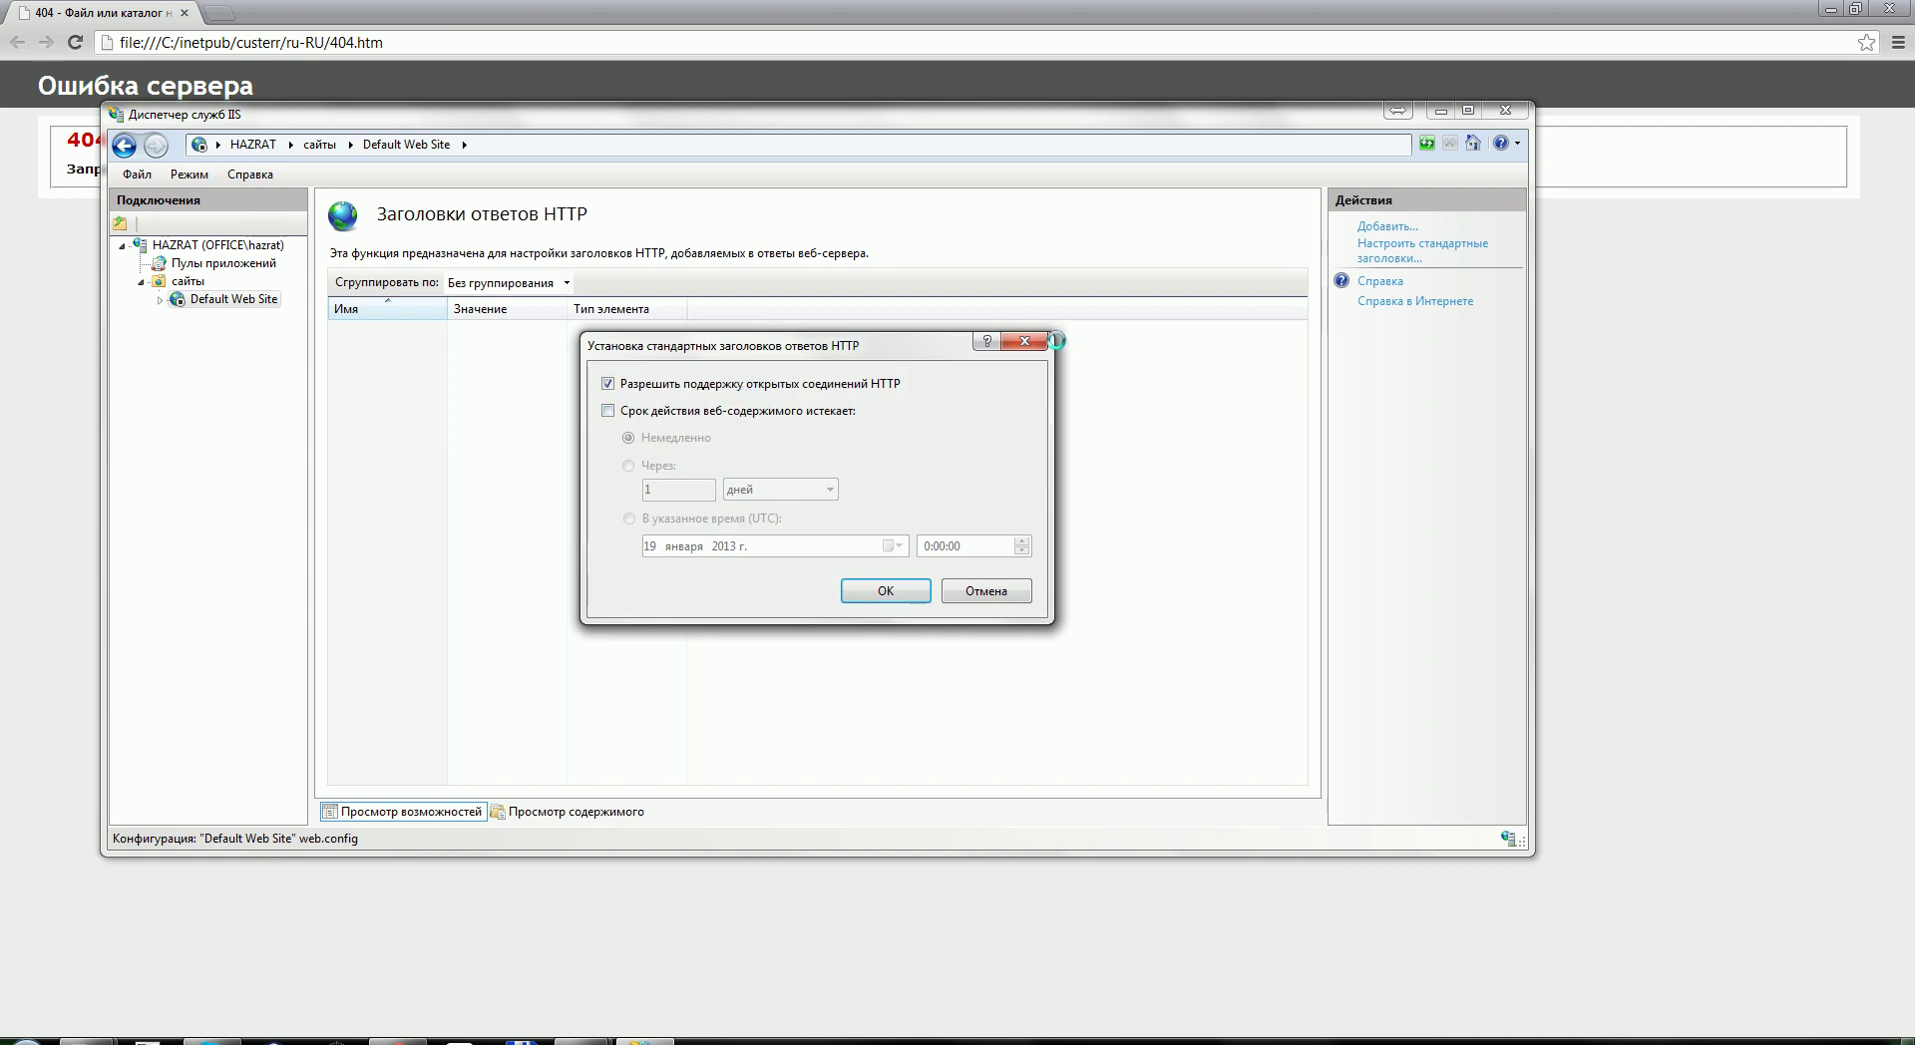
left_click(1025, 341)
View the default document list of Default Web Site and return to the site's home page
left_click(260, 299)
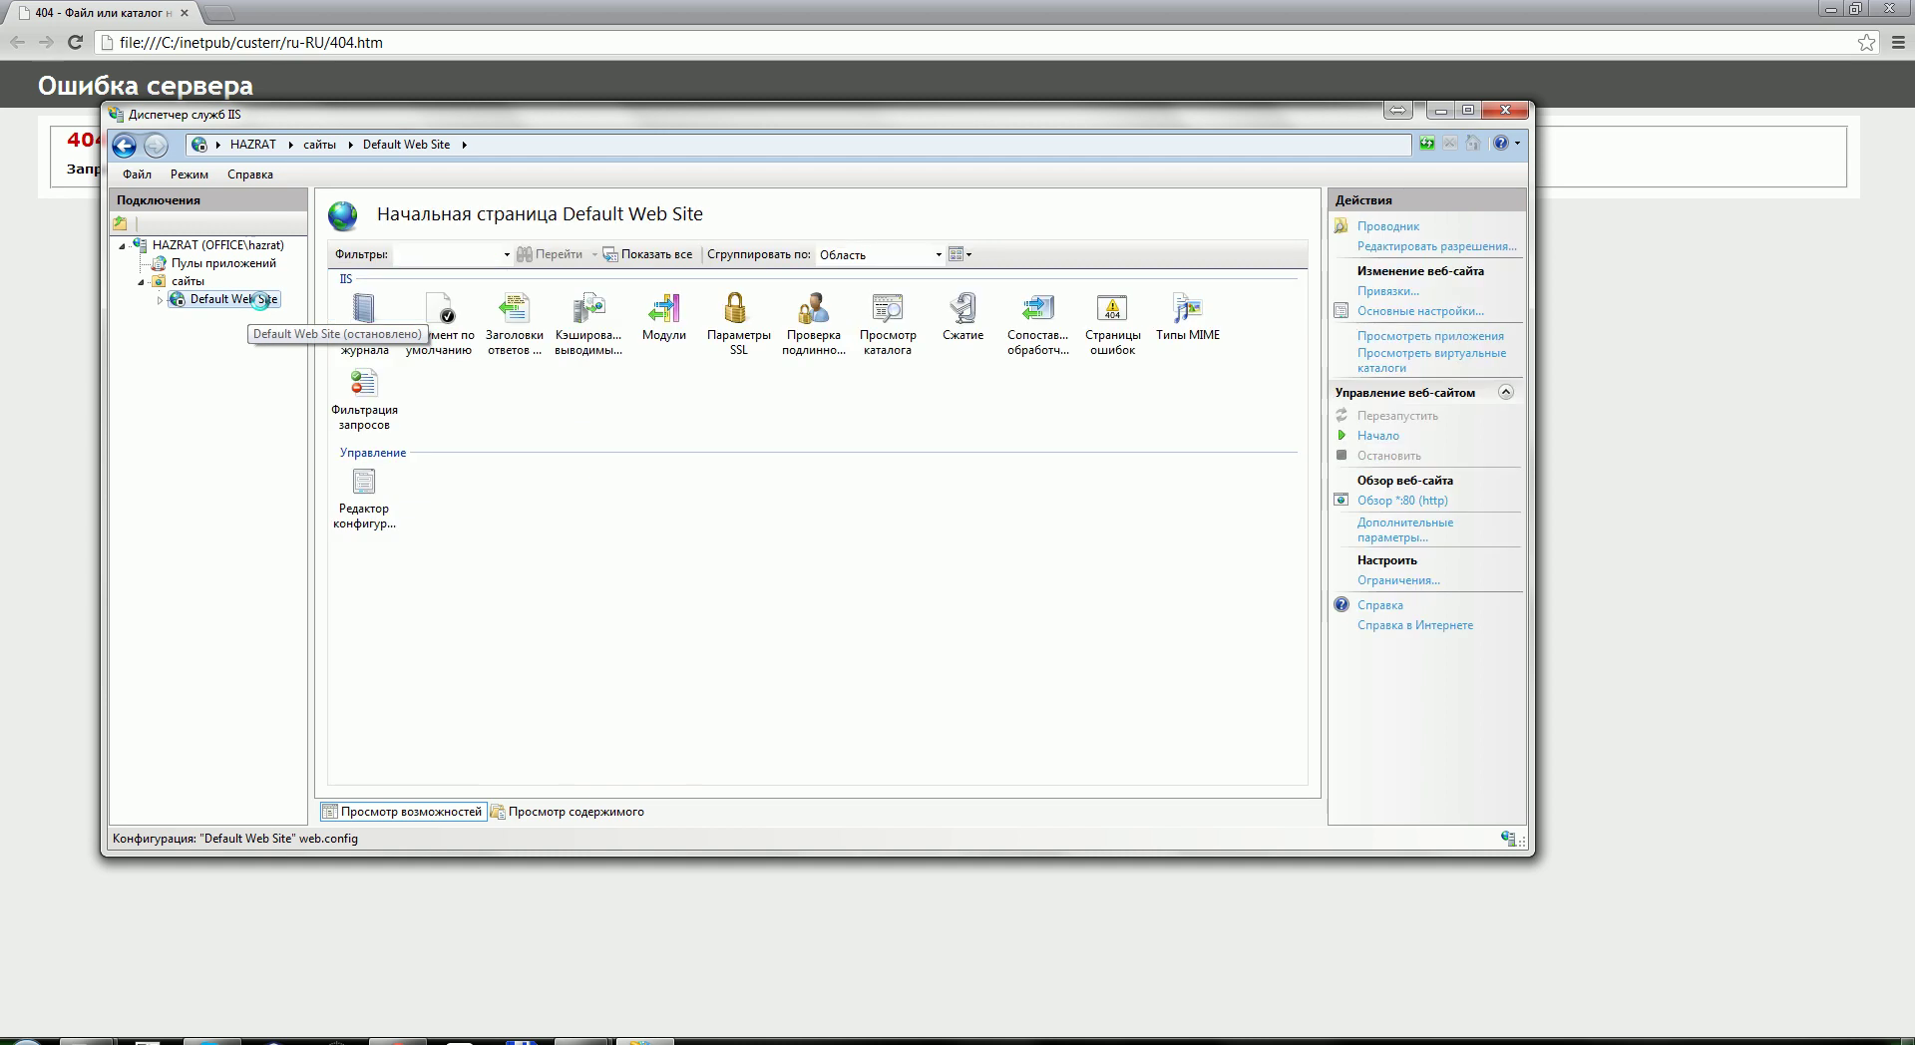
double_click(442, 324)
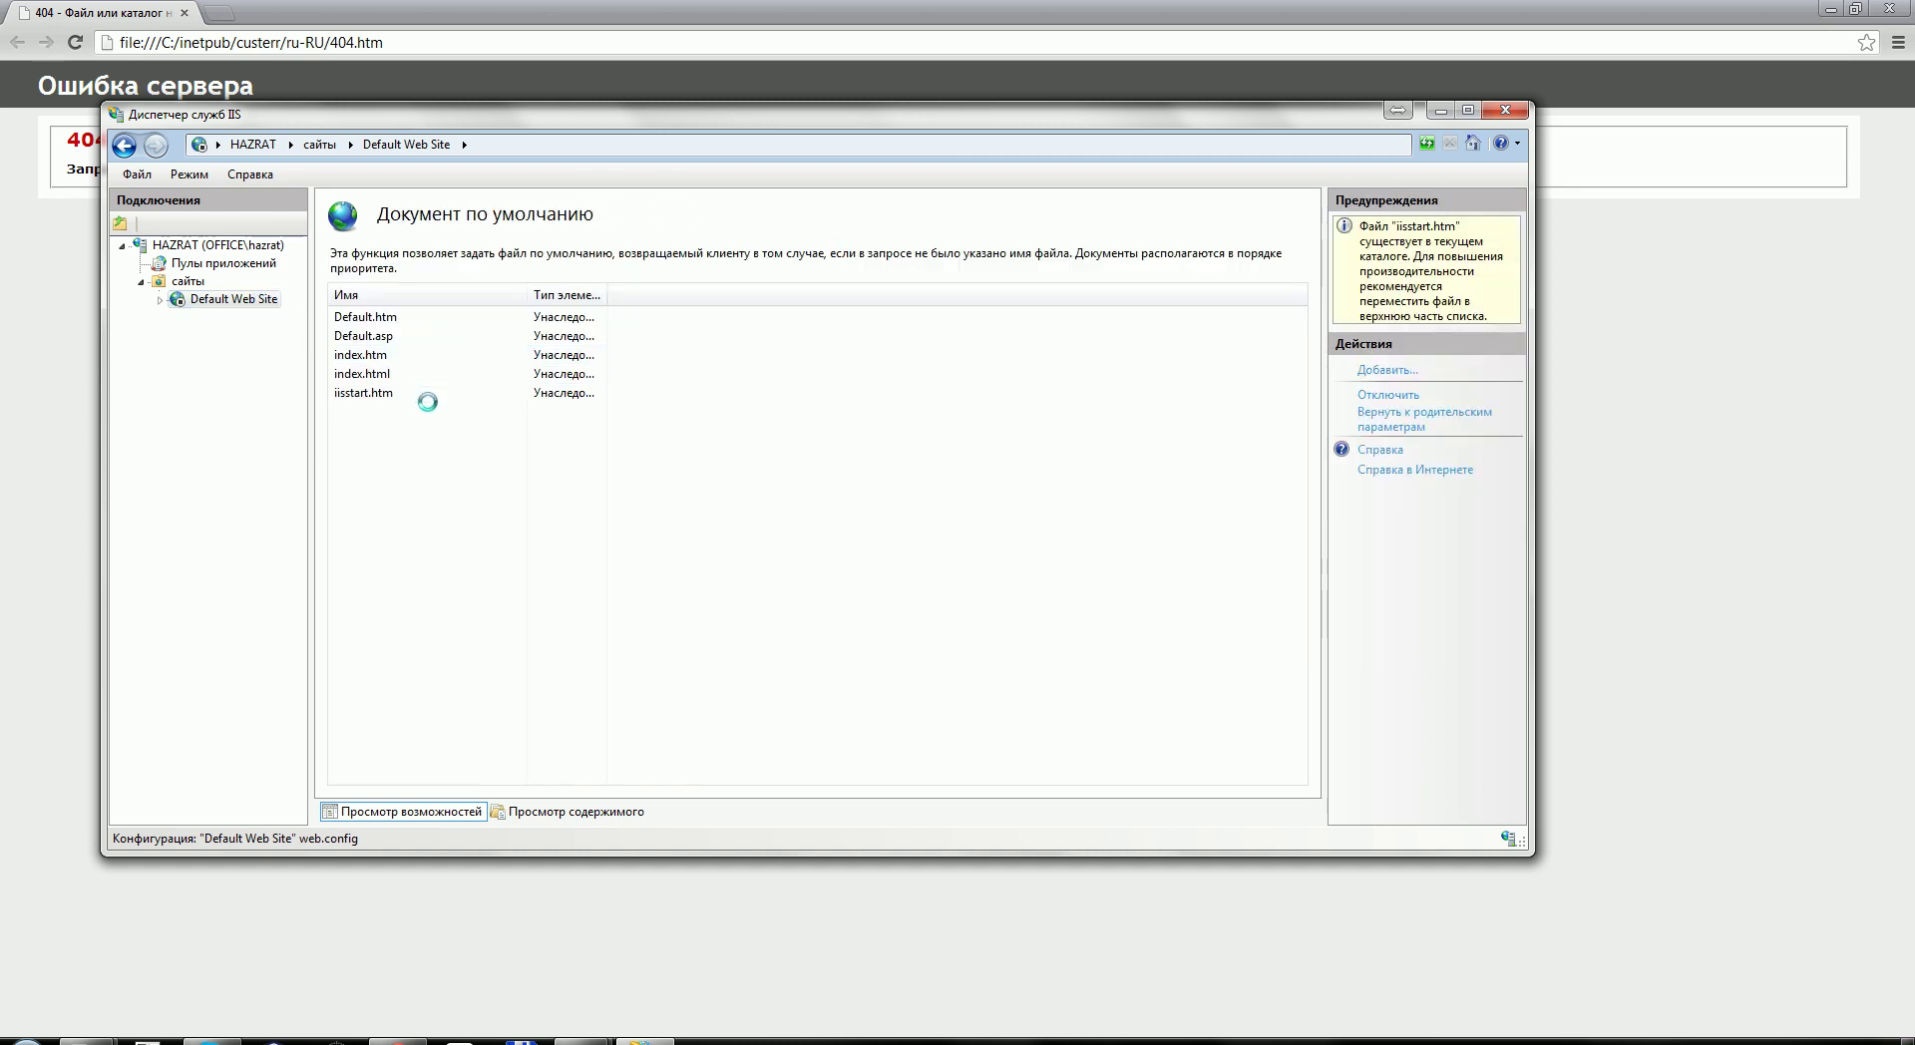
left_click(196, 300)
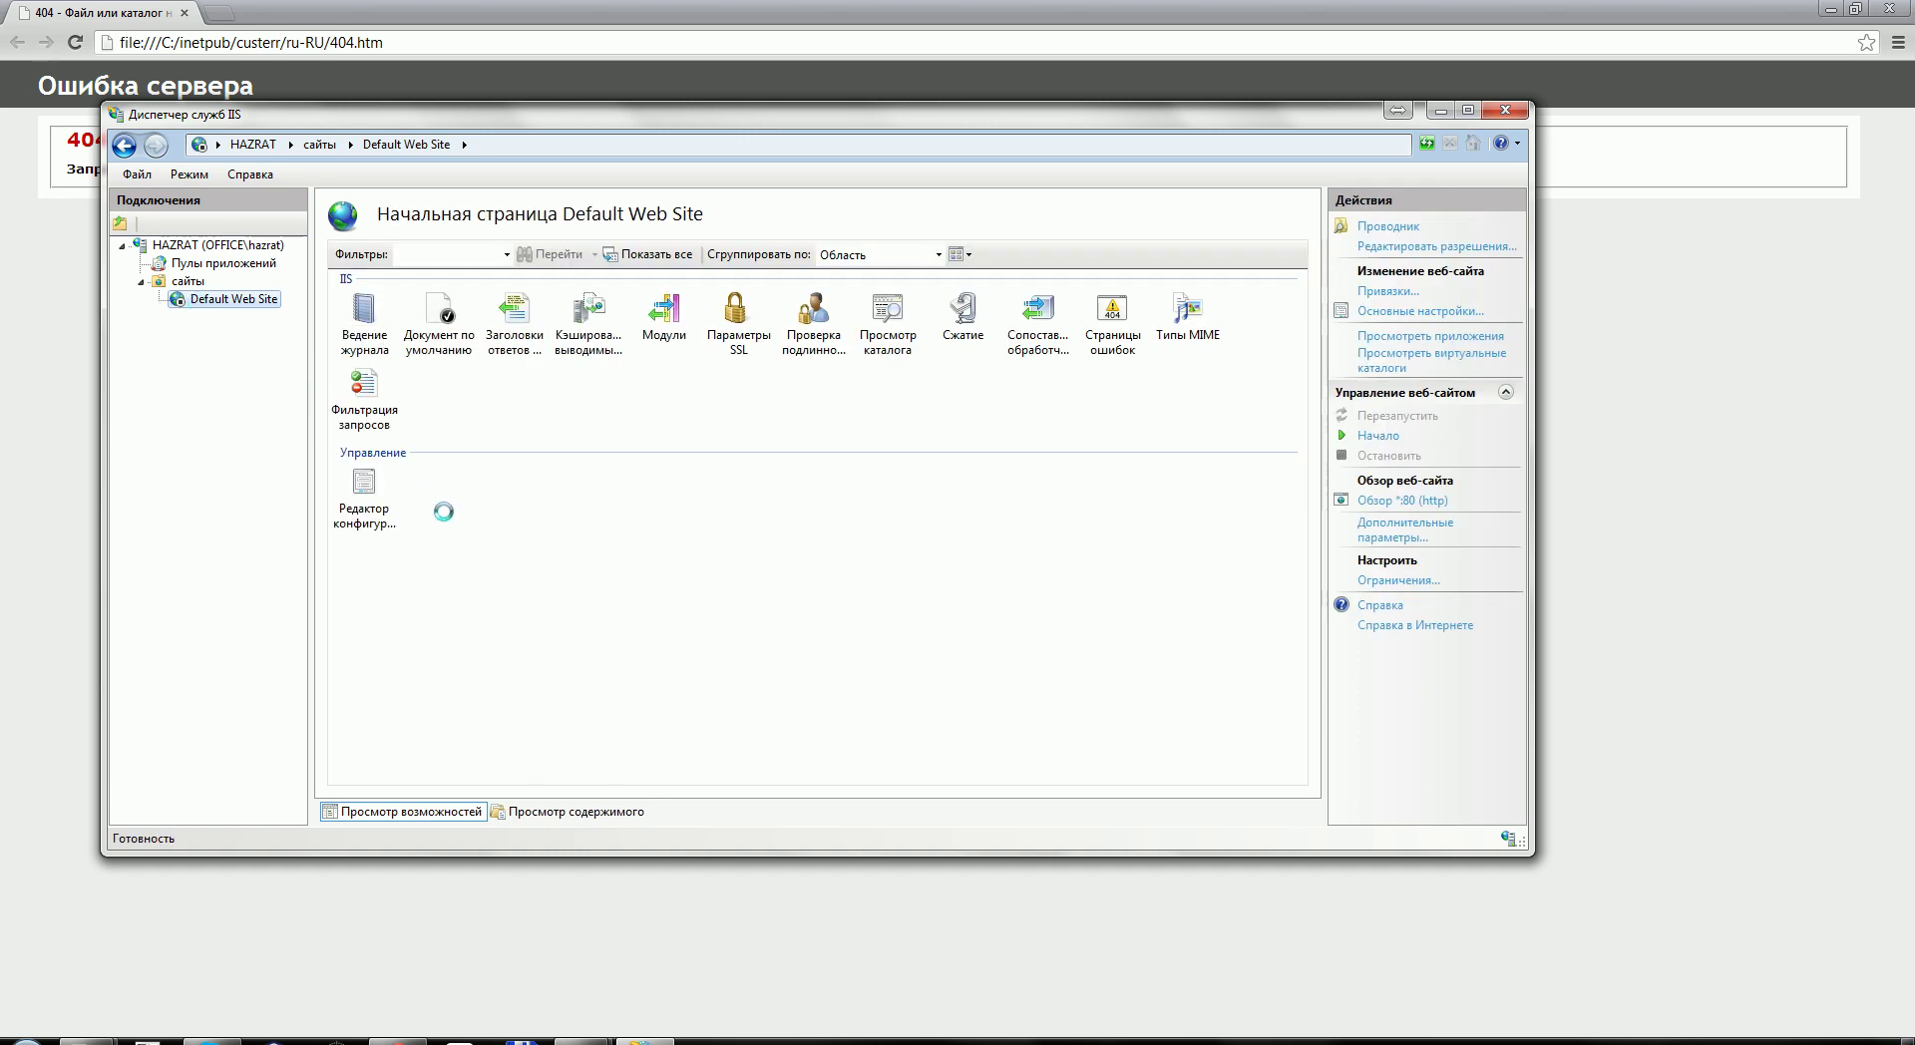
Look at the request filtering rules of Default Web Site and the options for adding a rule, and return to the site's home page
double_click(384, 419)
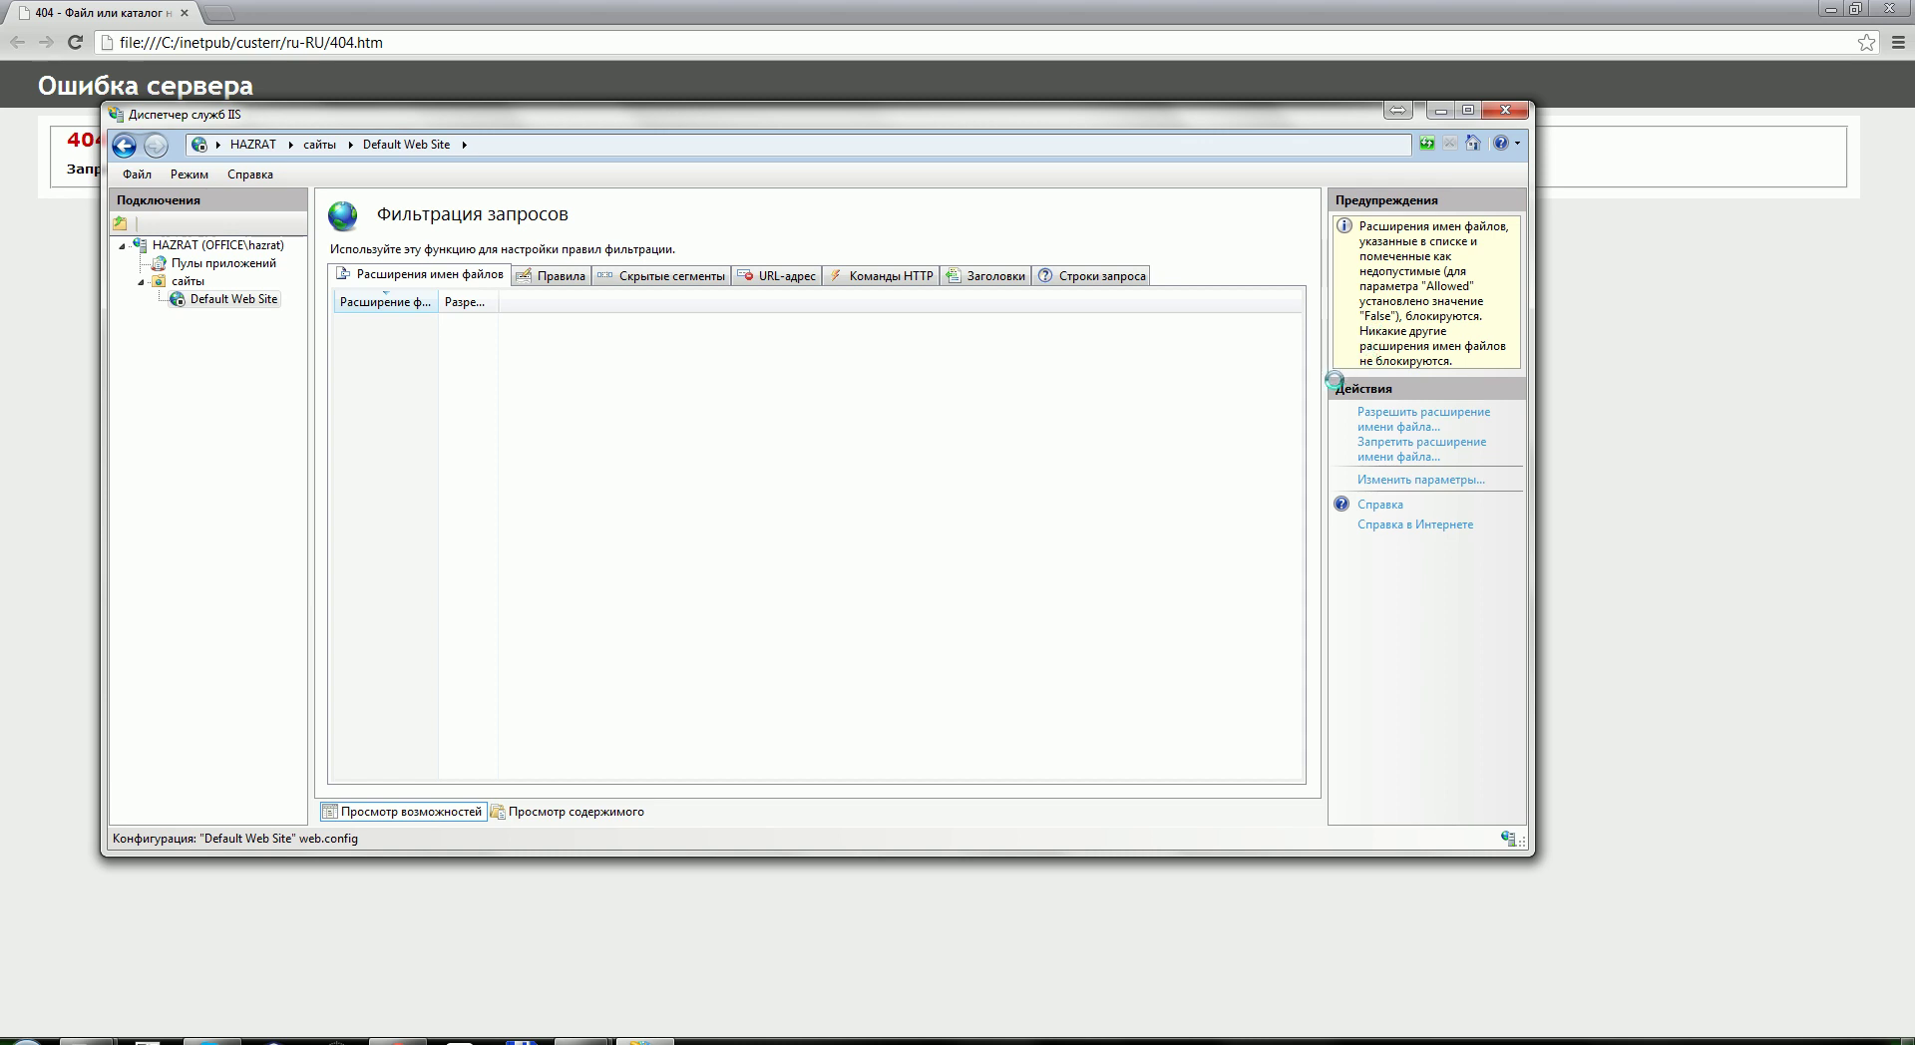
left_click(531, 271)
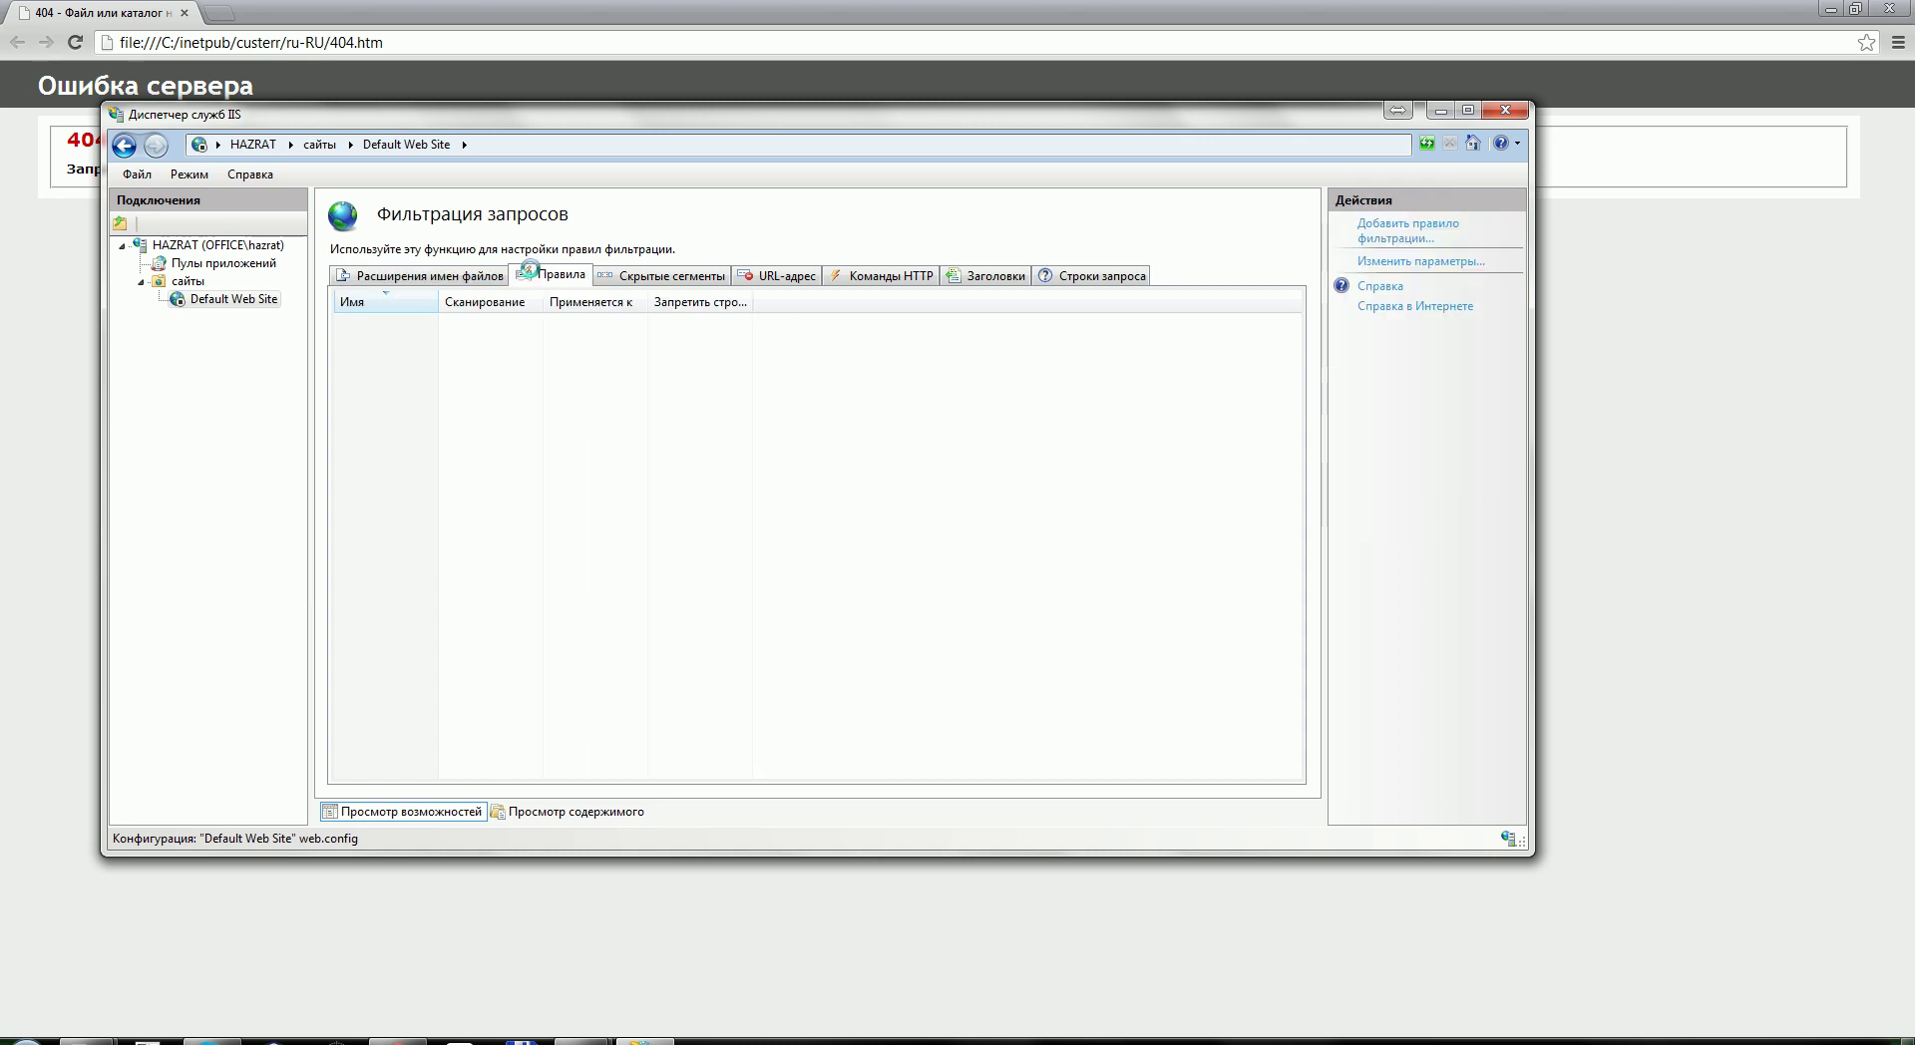
left_click(1349, 226)
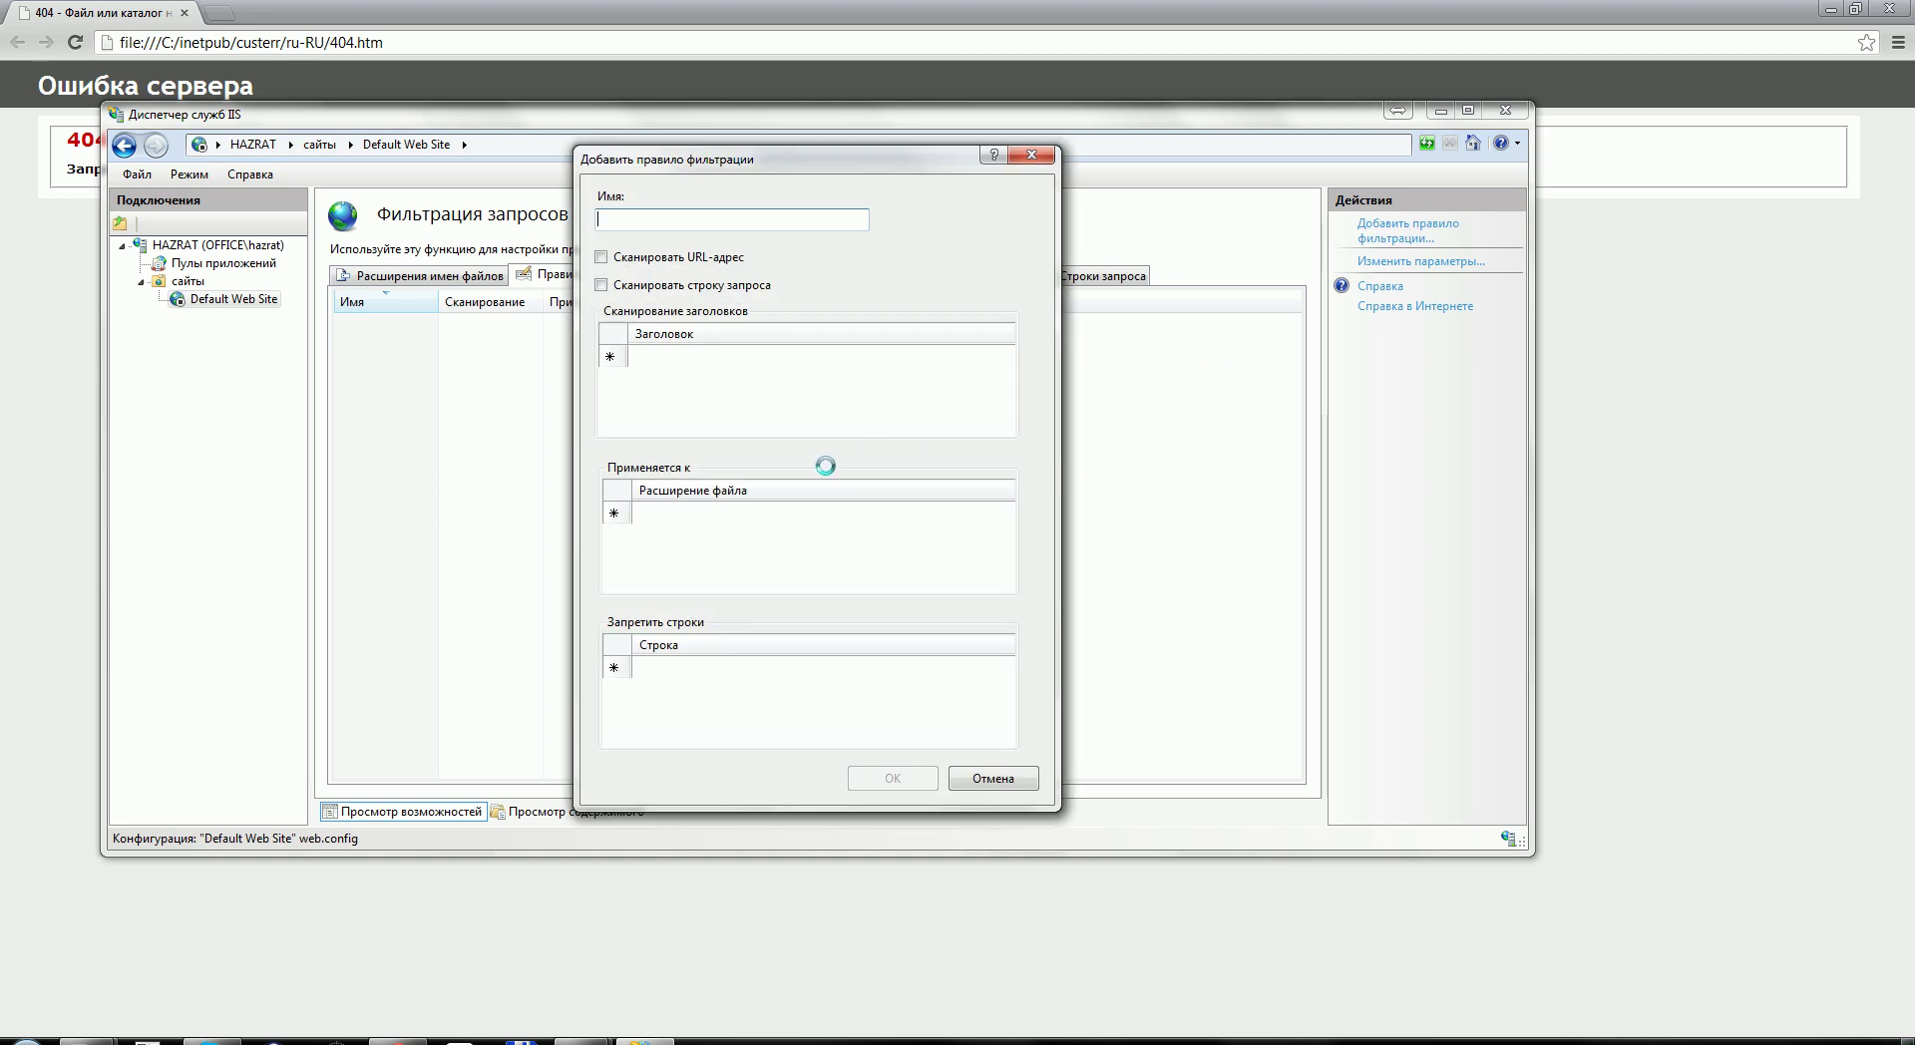
left_click(1032, 154)
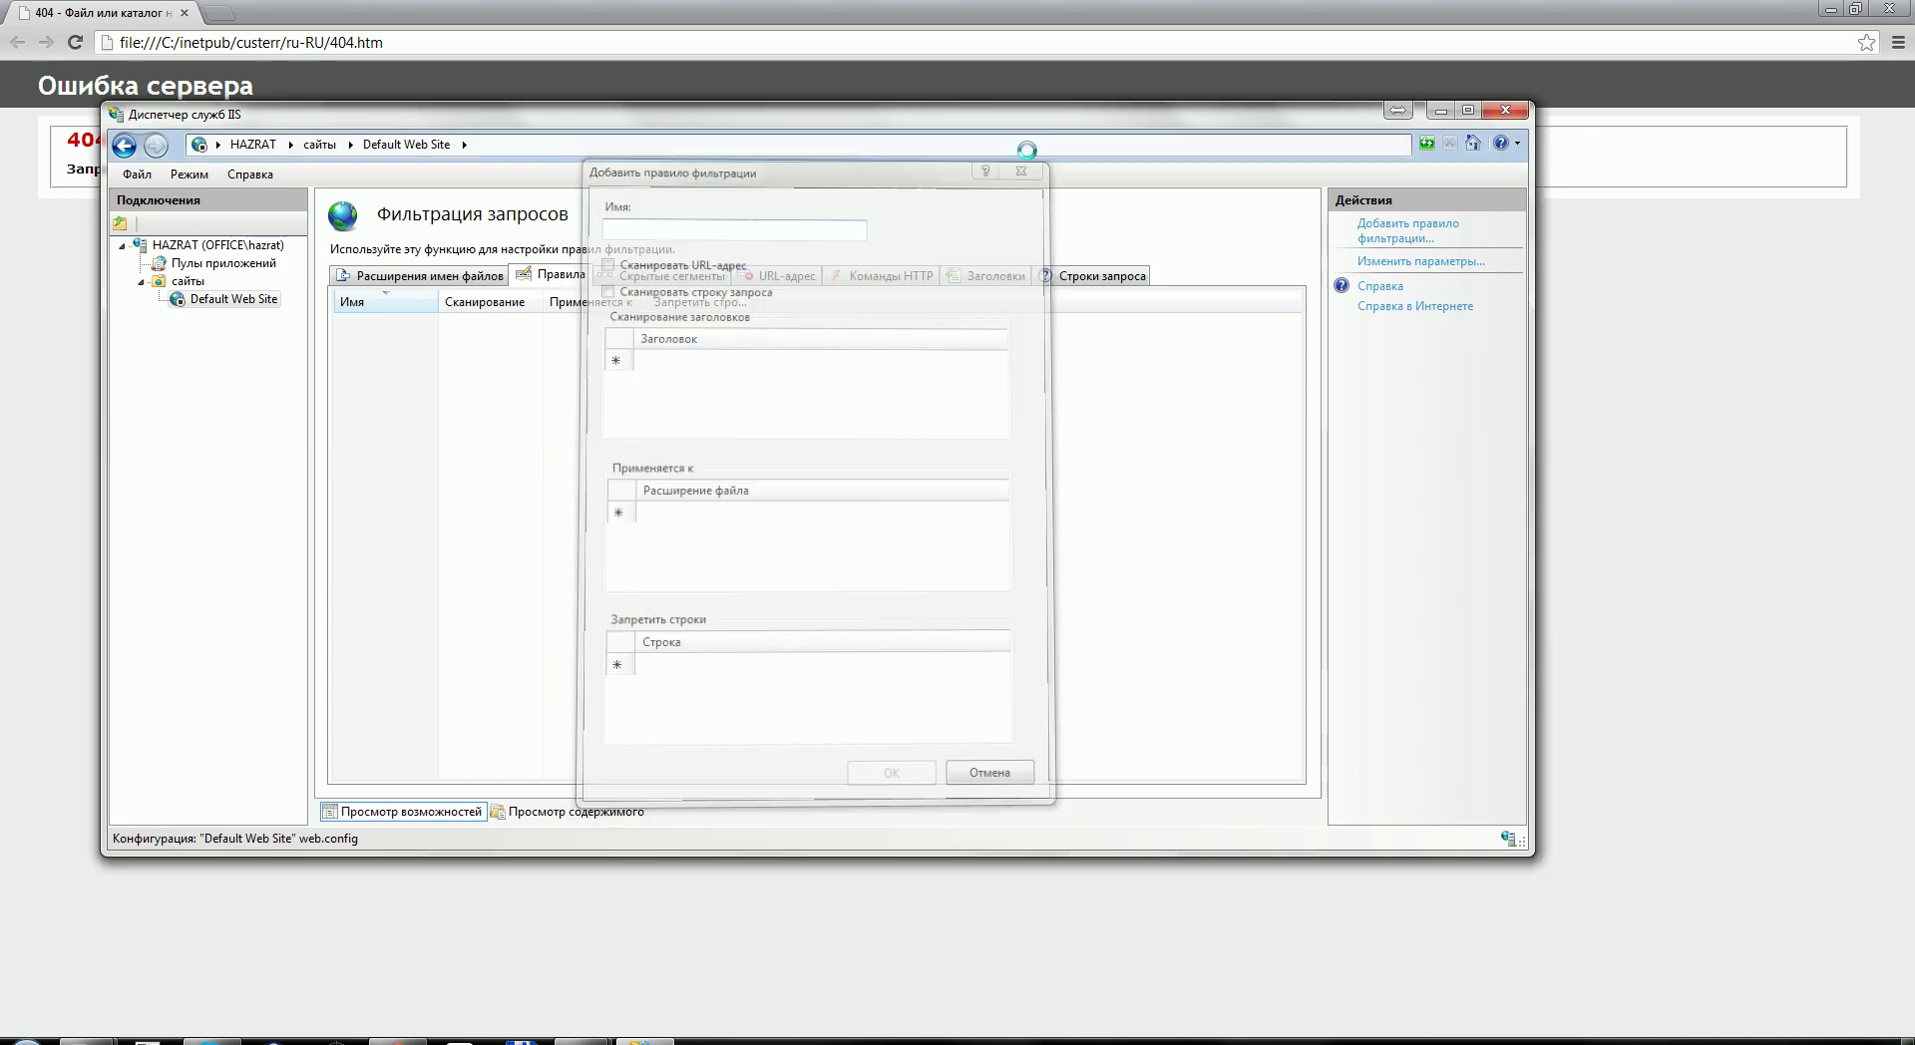
left_click(228, 299)
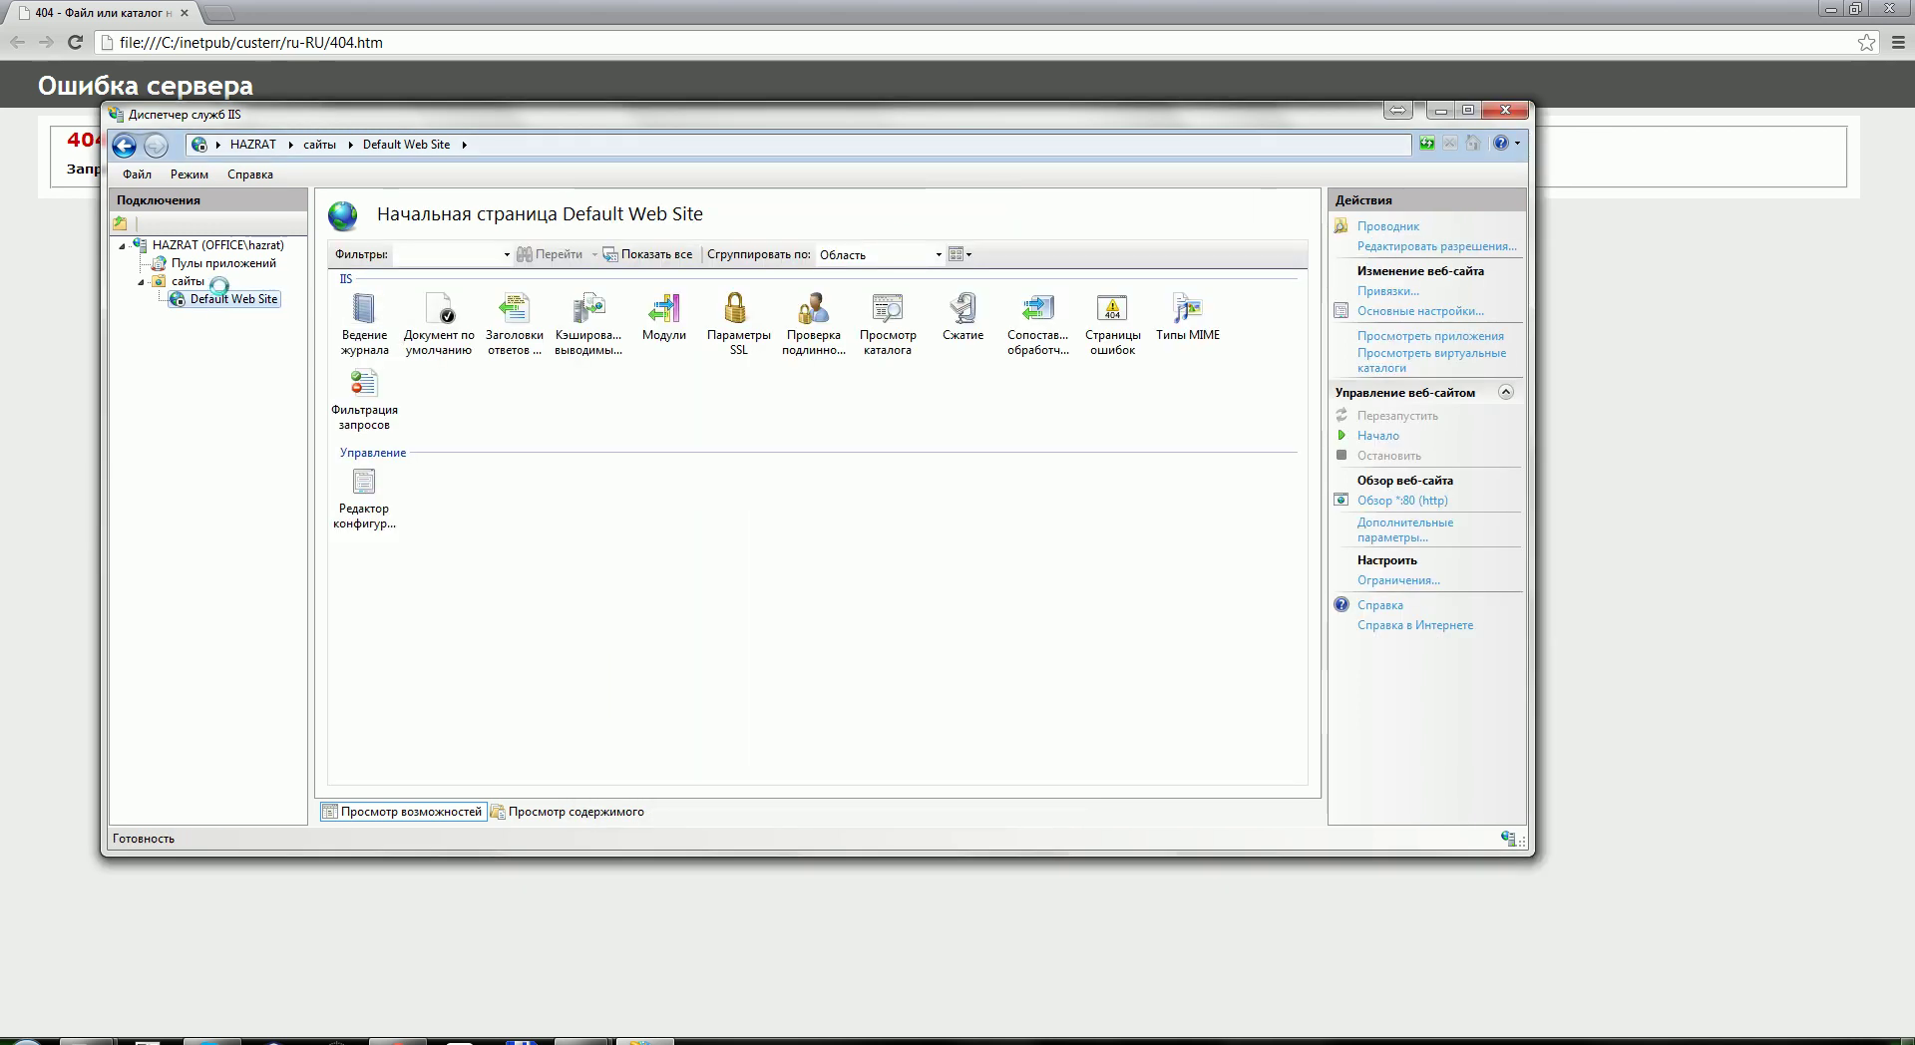
Begin adding a new website named yittyityi with the physical path D:\builder
right_click(191, 280)
left_click(214, 289)
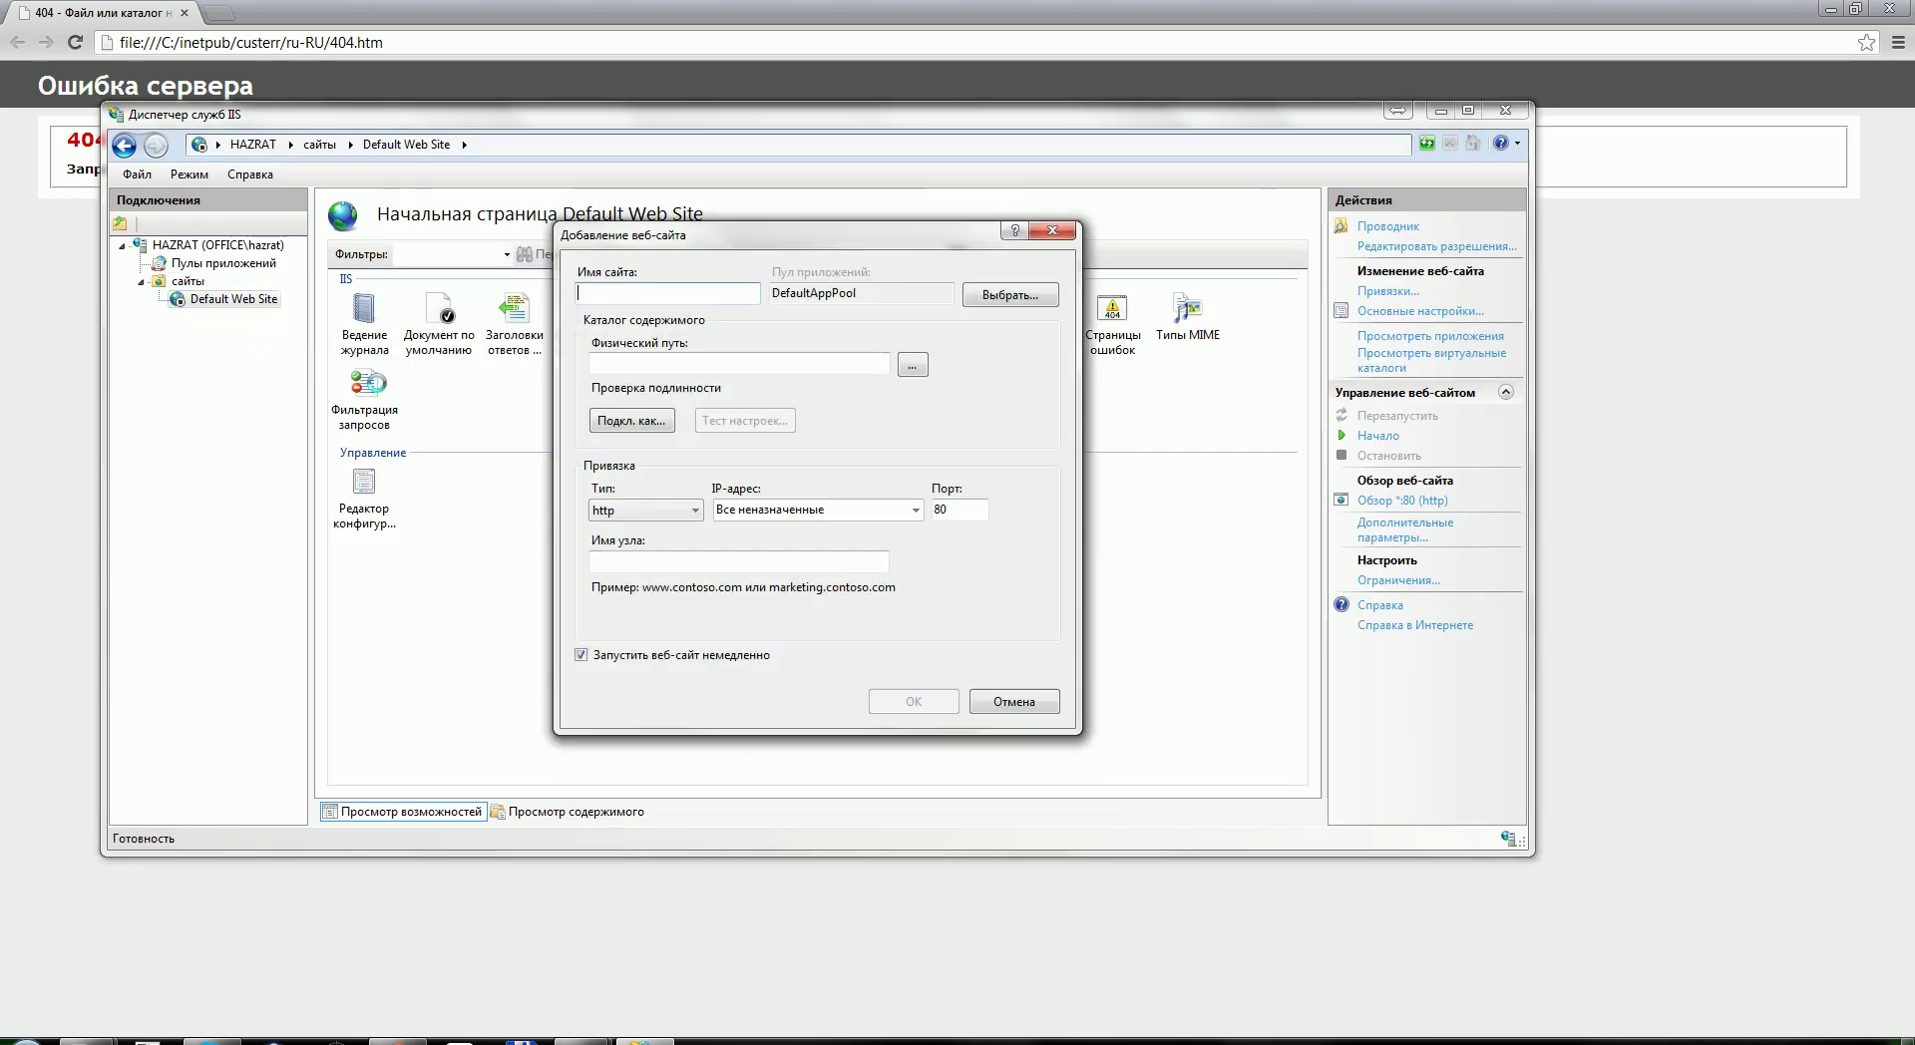
type("yittyityi")
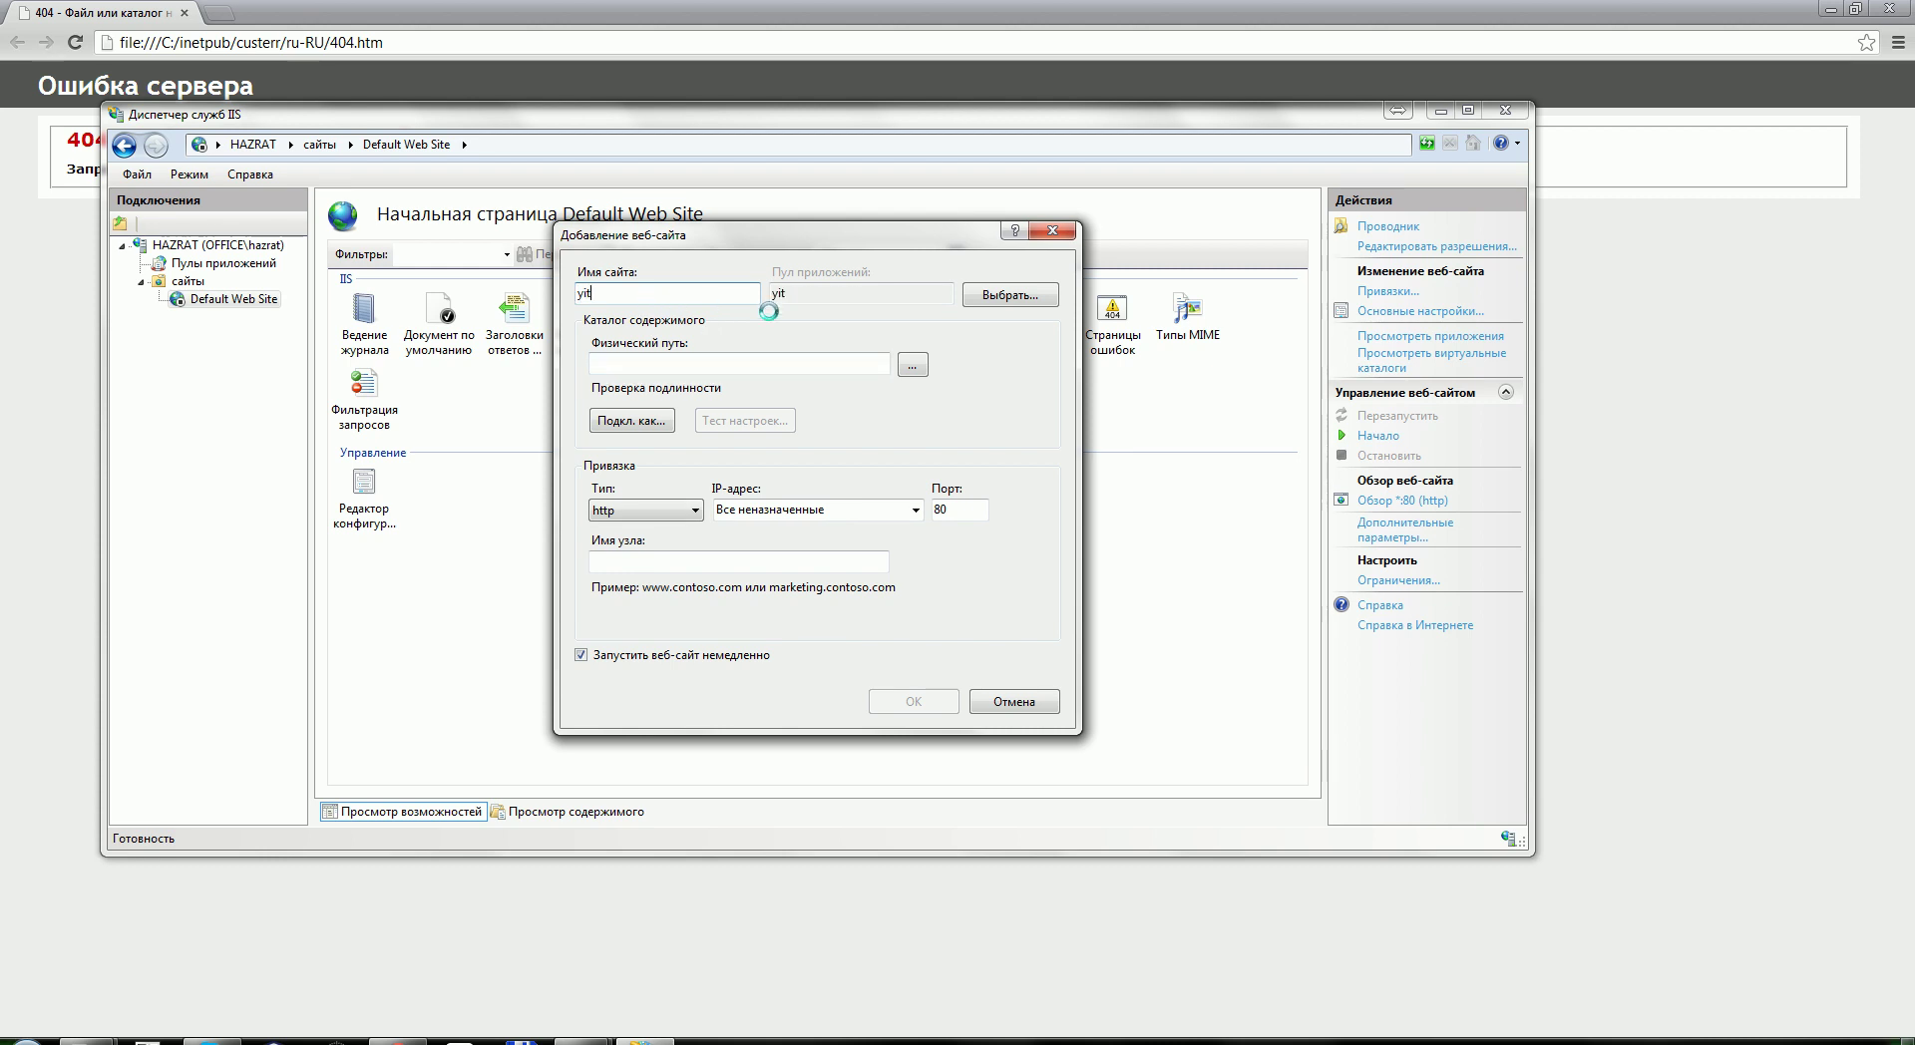
left_click(763, 363)
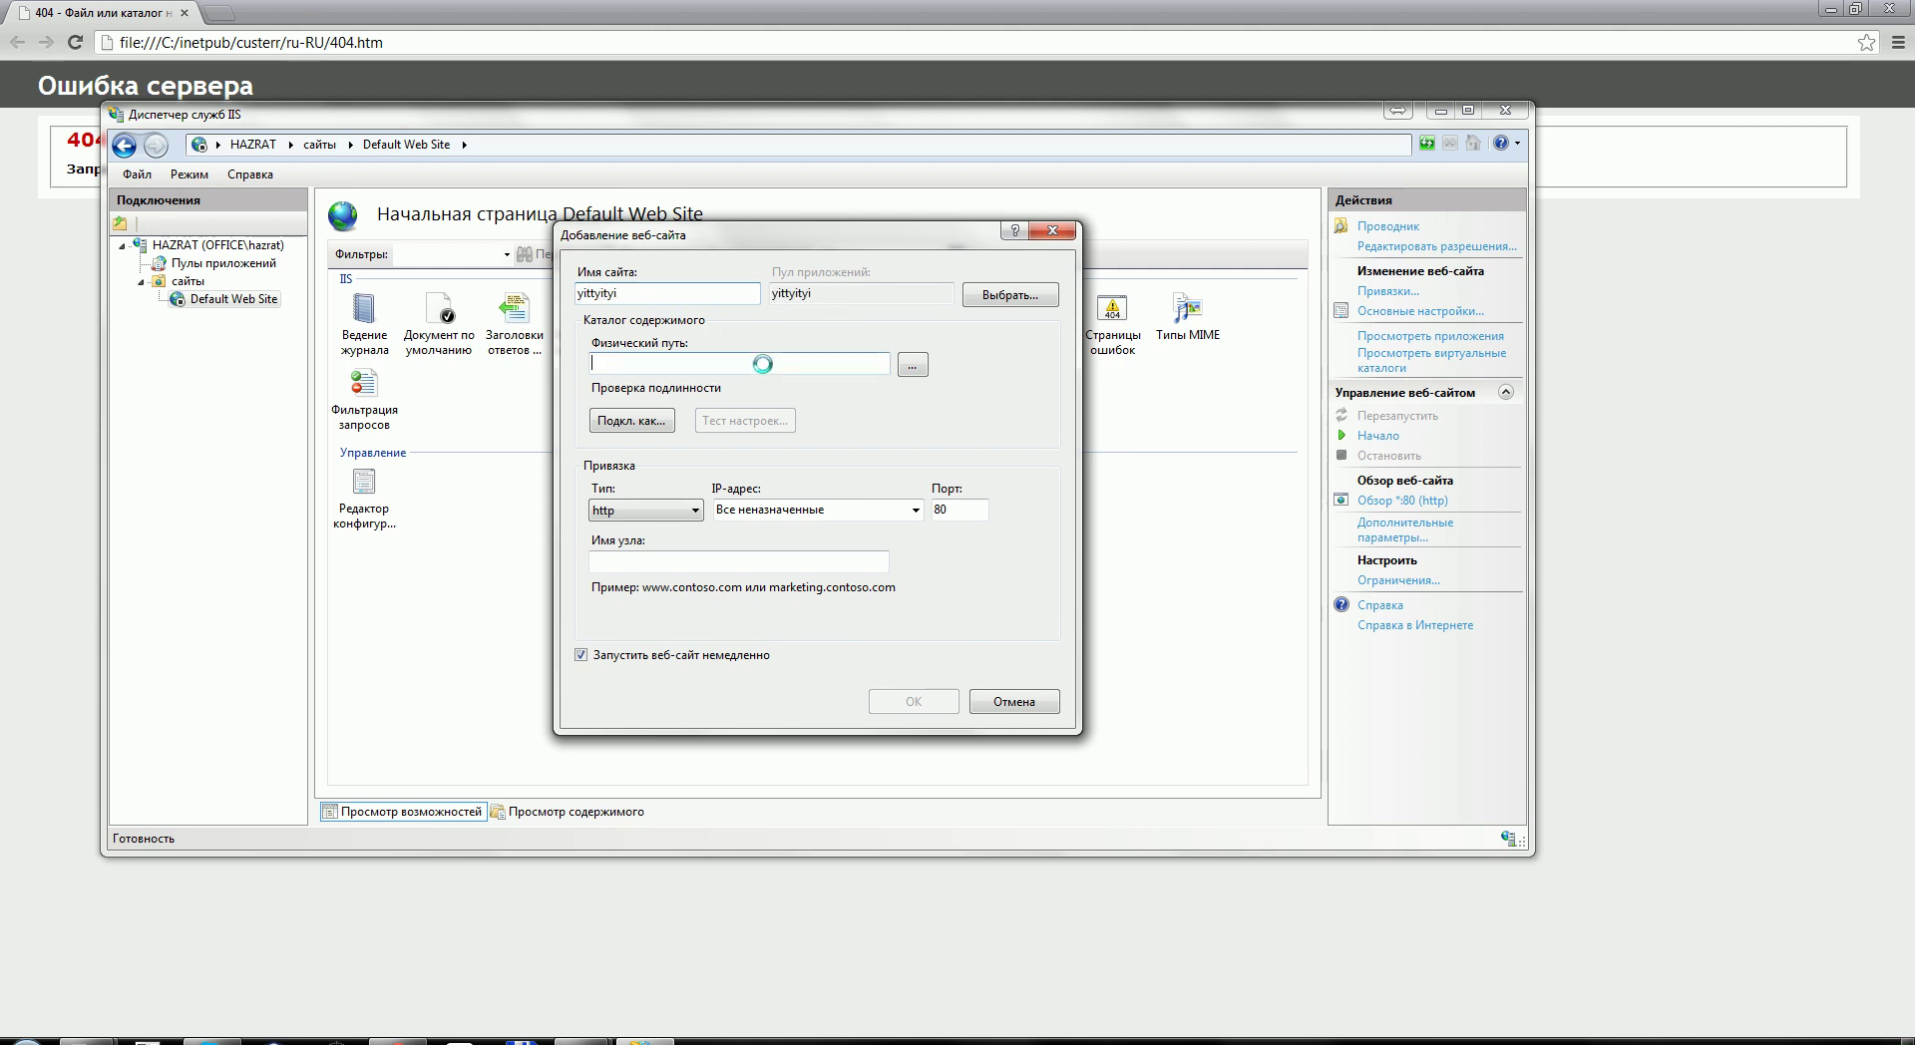
left_click(913, 364)
double_click(870, 558)
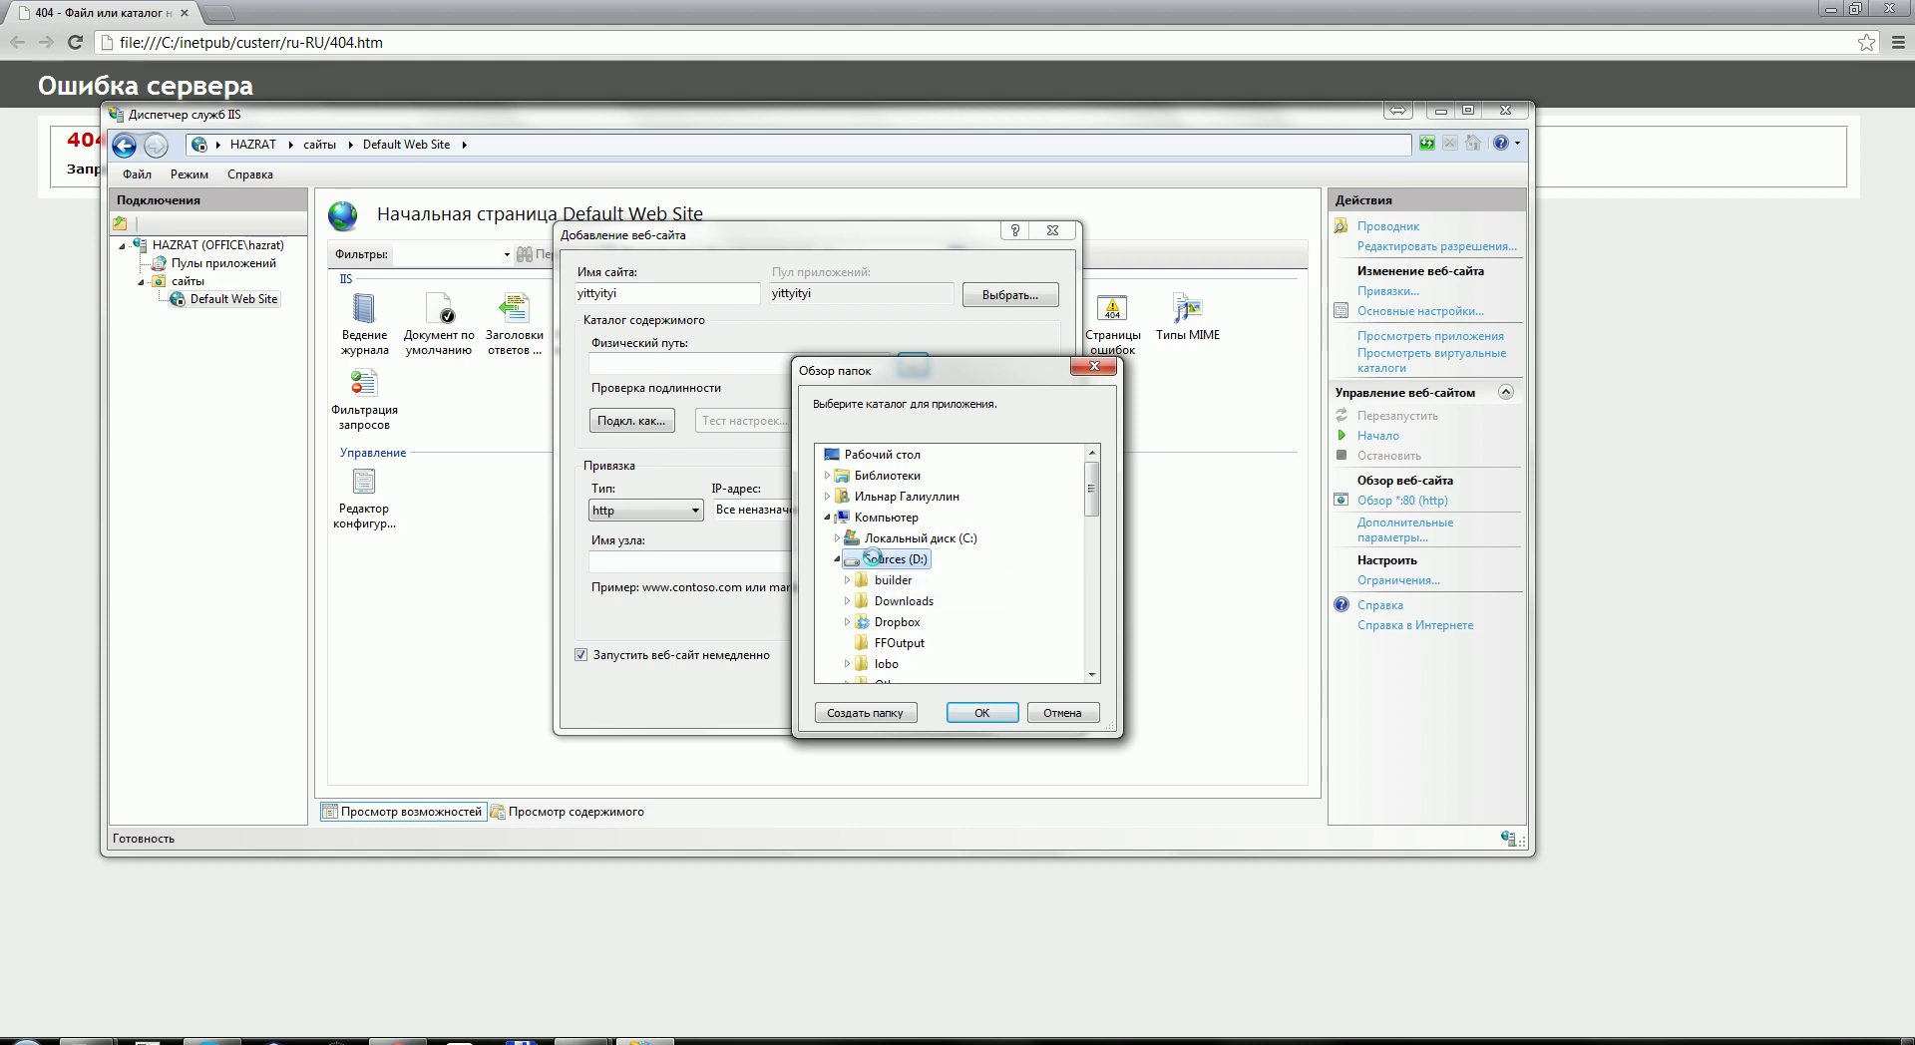
left_click(898, 600)
left_click(950, 704)
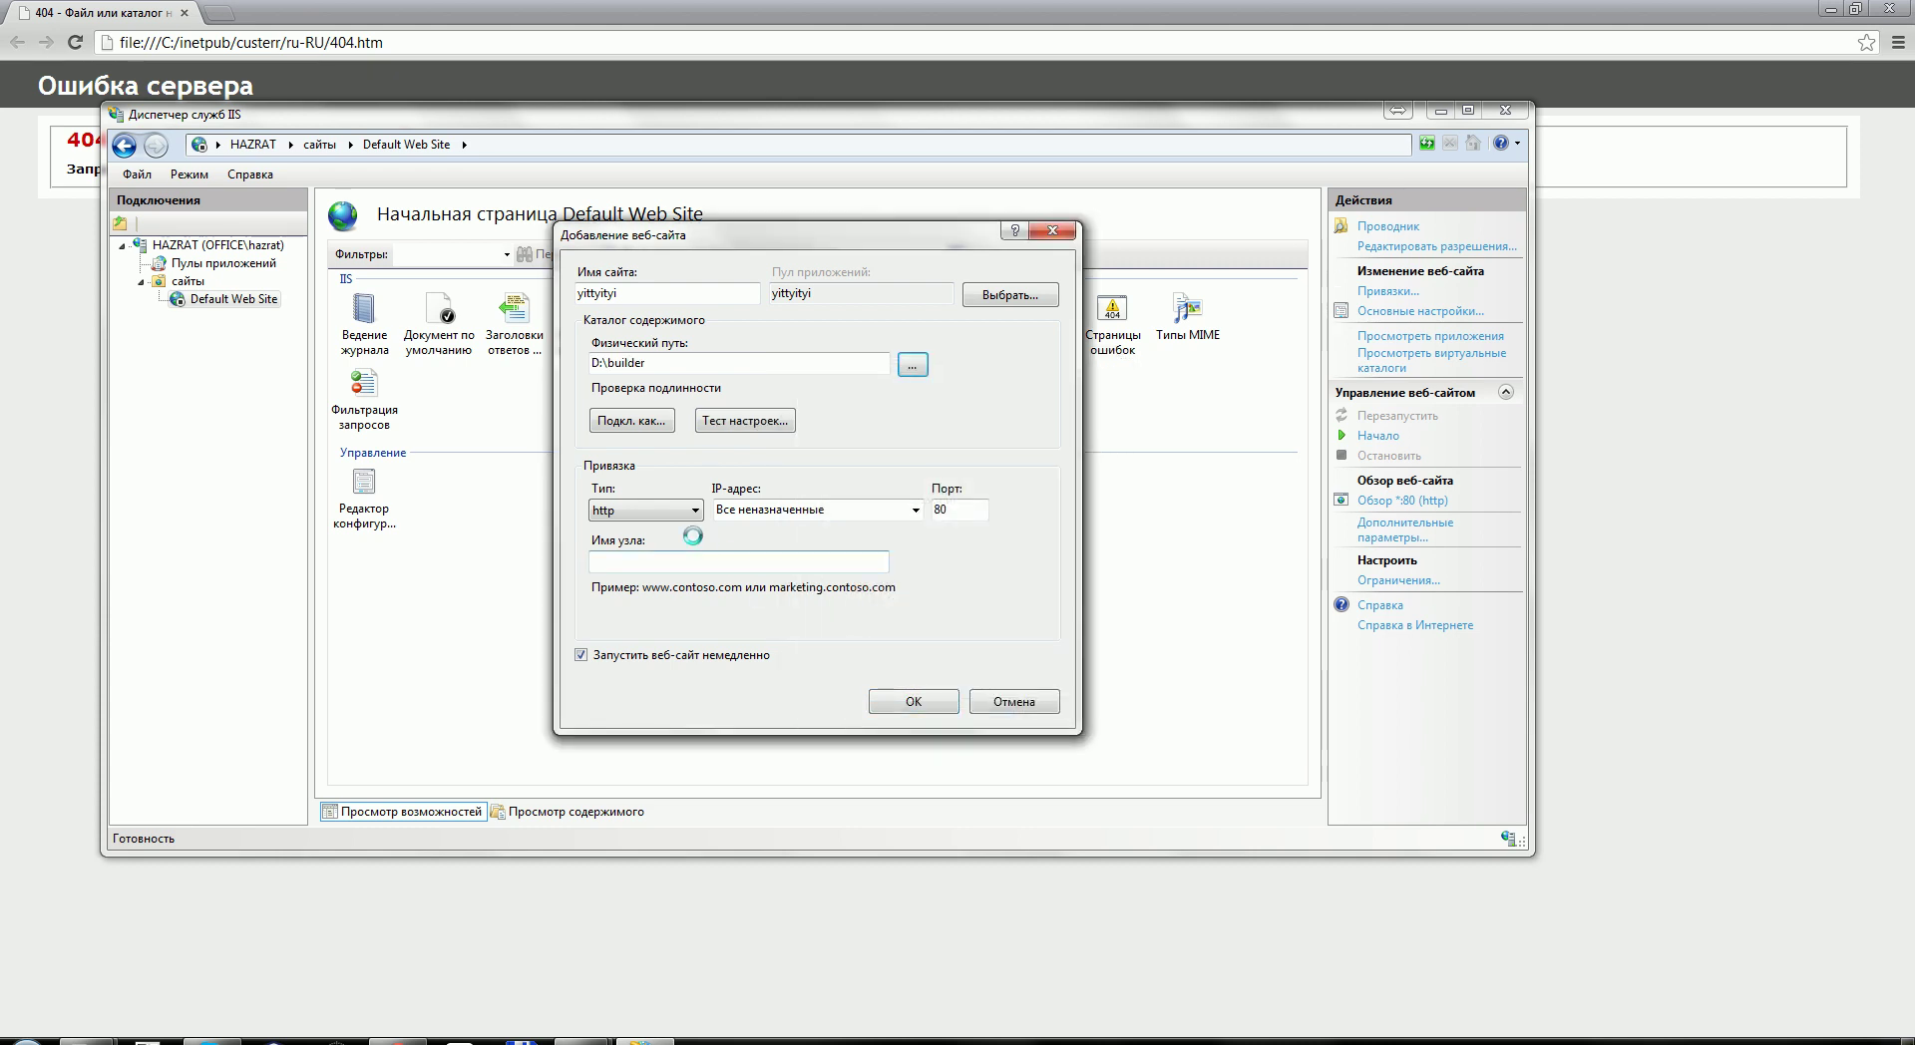
Look over the IP address and host name binding options of the new website, and cancel adding it
left_click(747, 506)
left_click(916, 510)
left_click(917, 510)
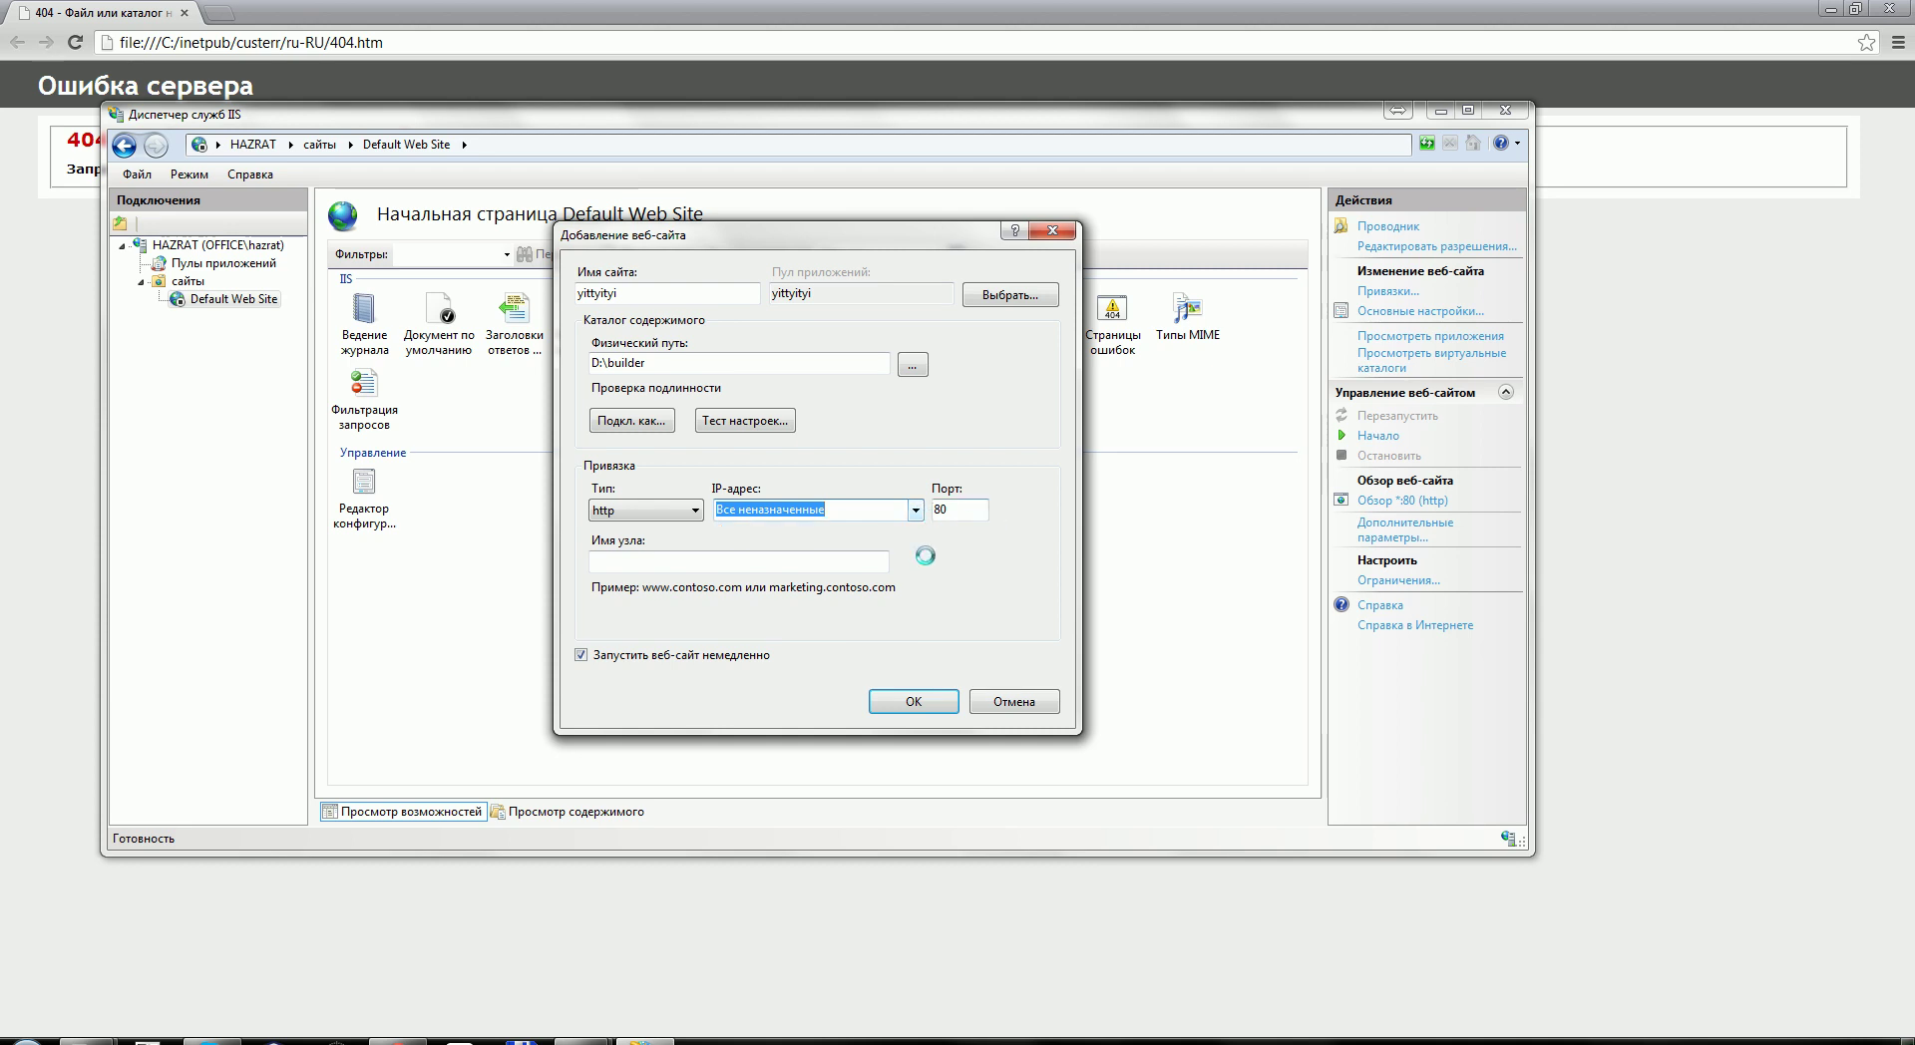
left_click(816, 564)
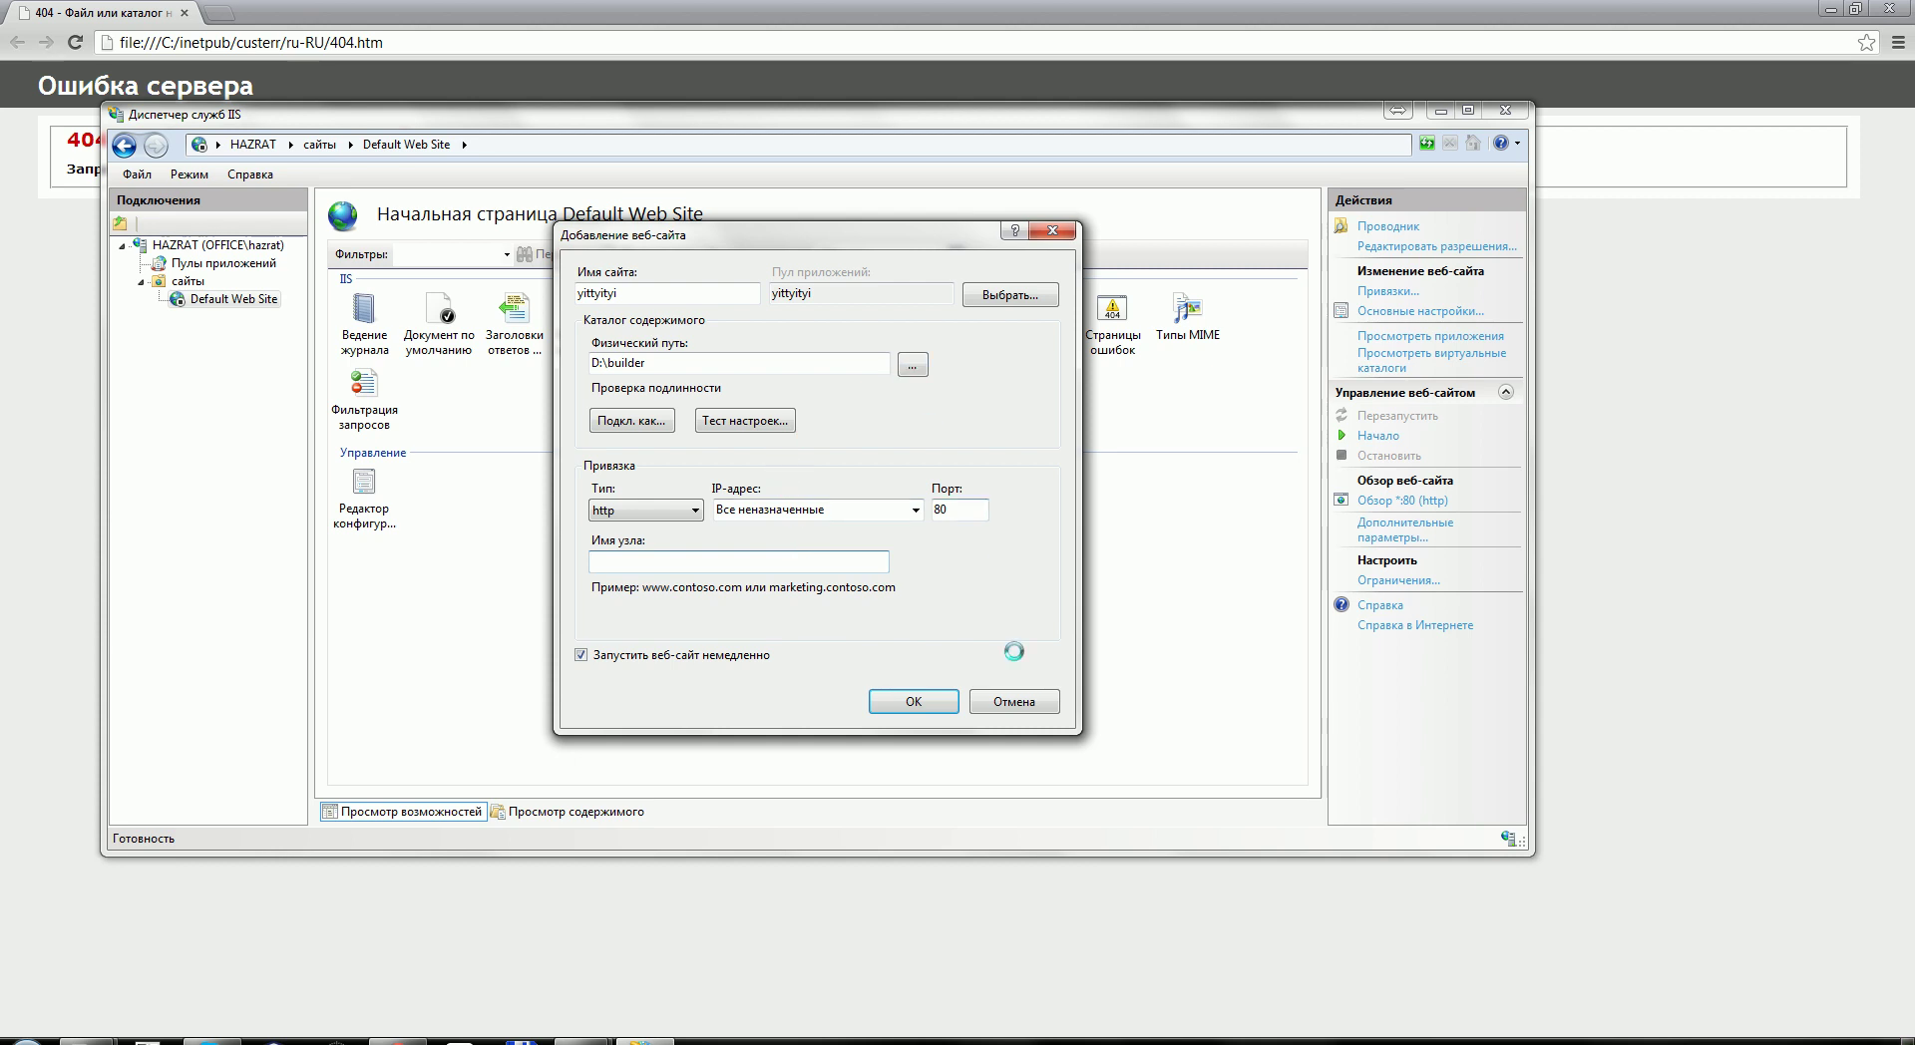
left_click(1014, 701)
Launch Visual Studio 2012 and look at the web templates for a new project, without creating one
left_click(20, 1037)
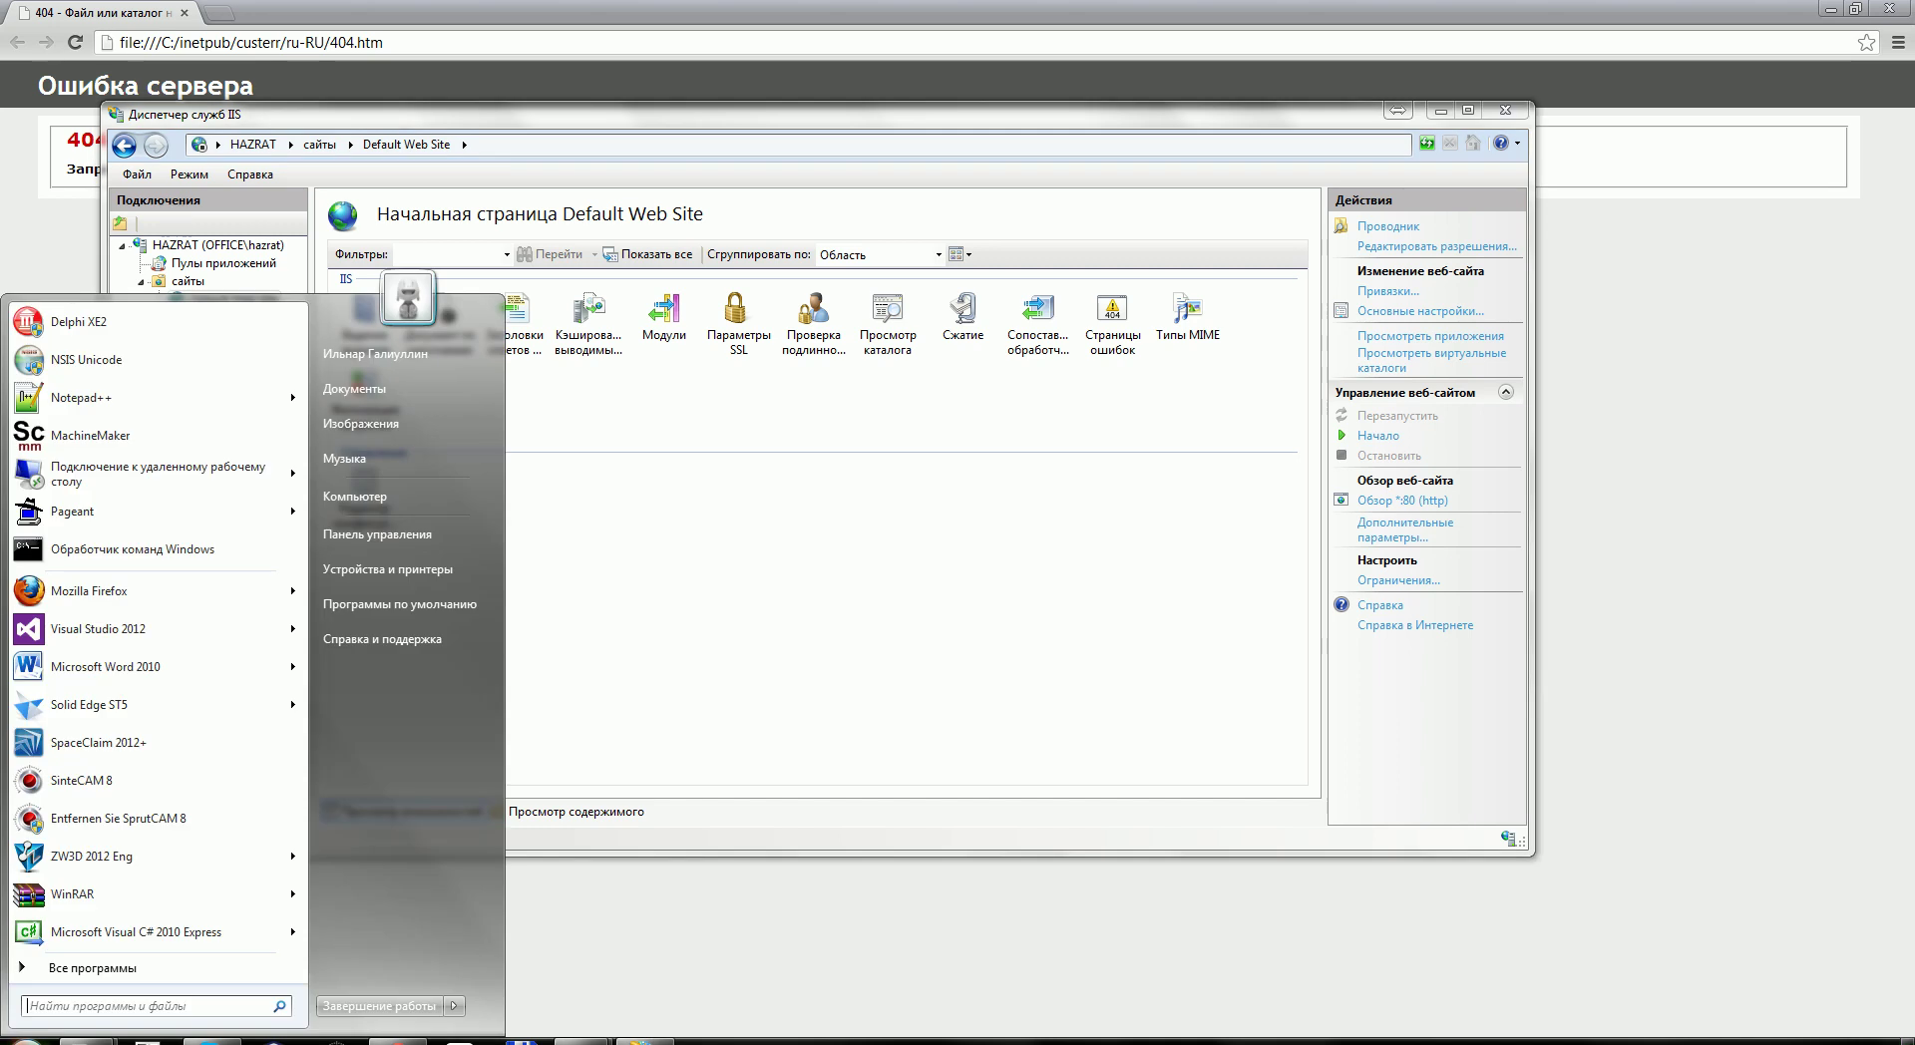
left_click(110, 632)
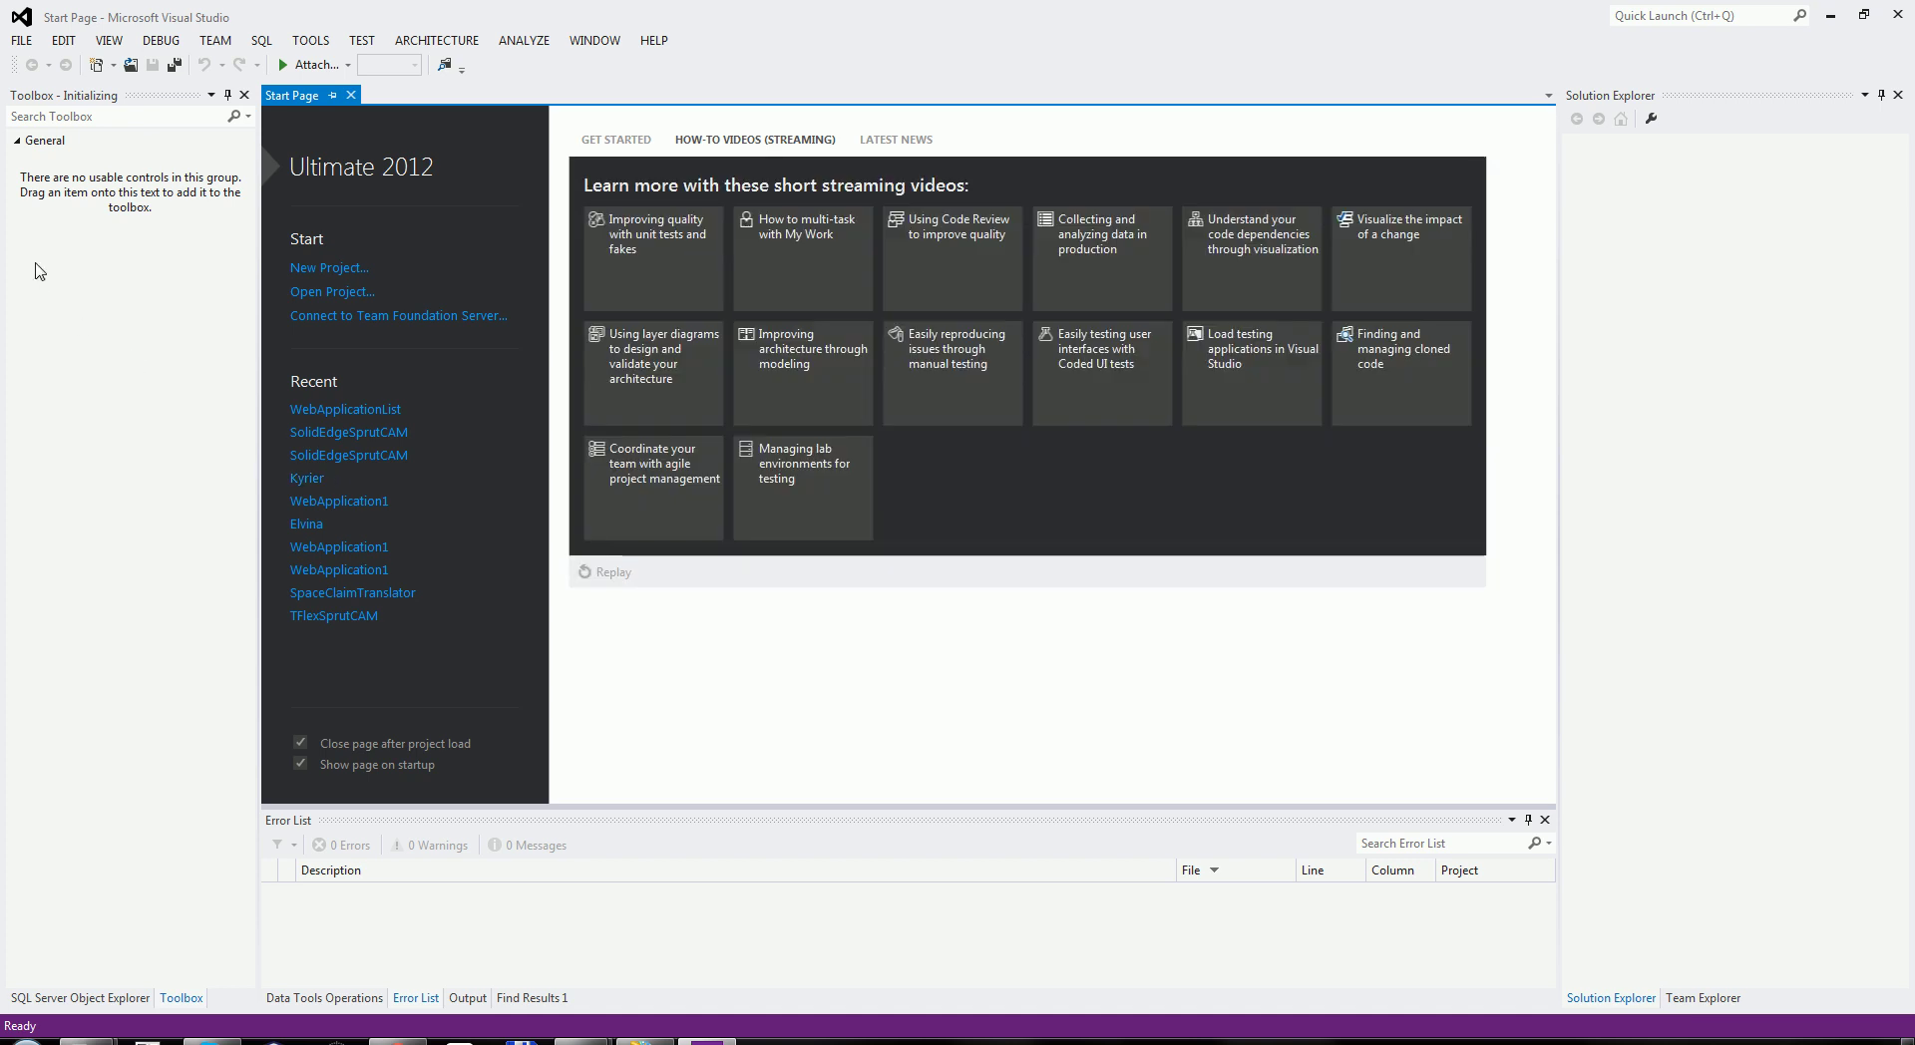
left_click(310, 268)
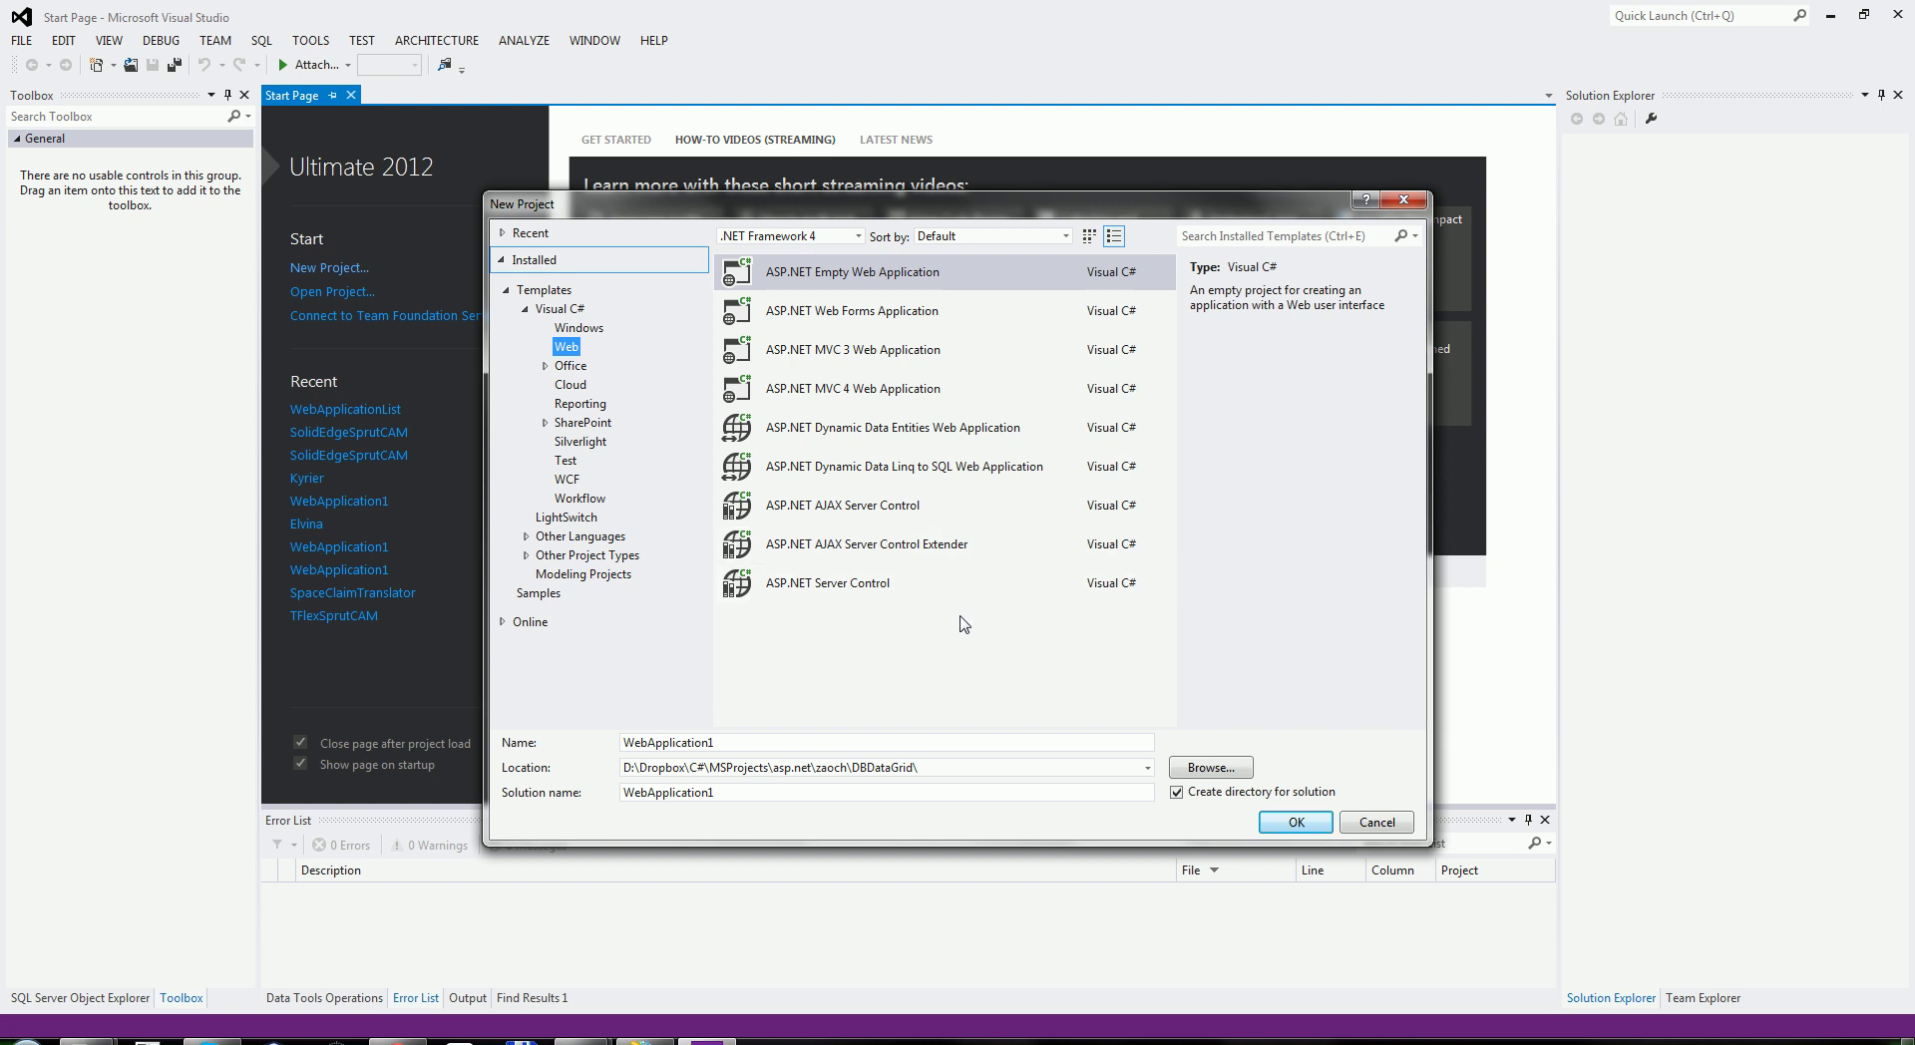
left_click(1385, 826)
Open the recent project WebApplicationList and select it in the solution
left_click(384, 410)
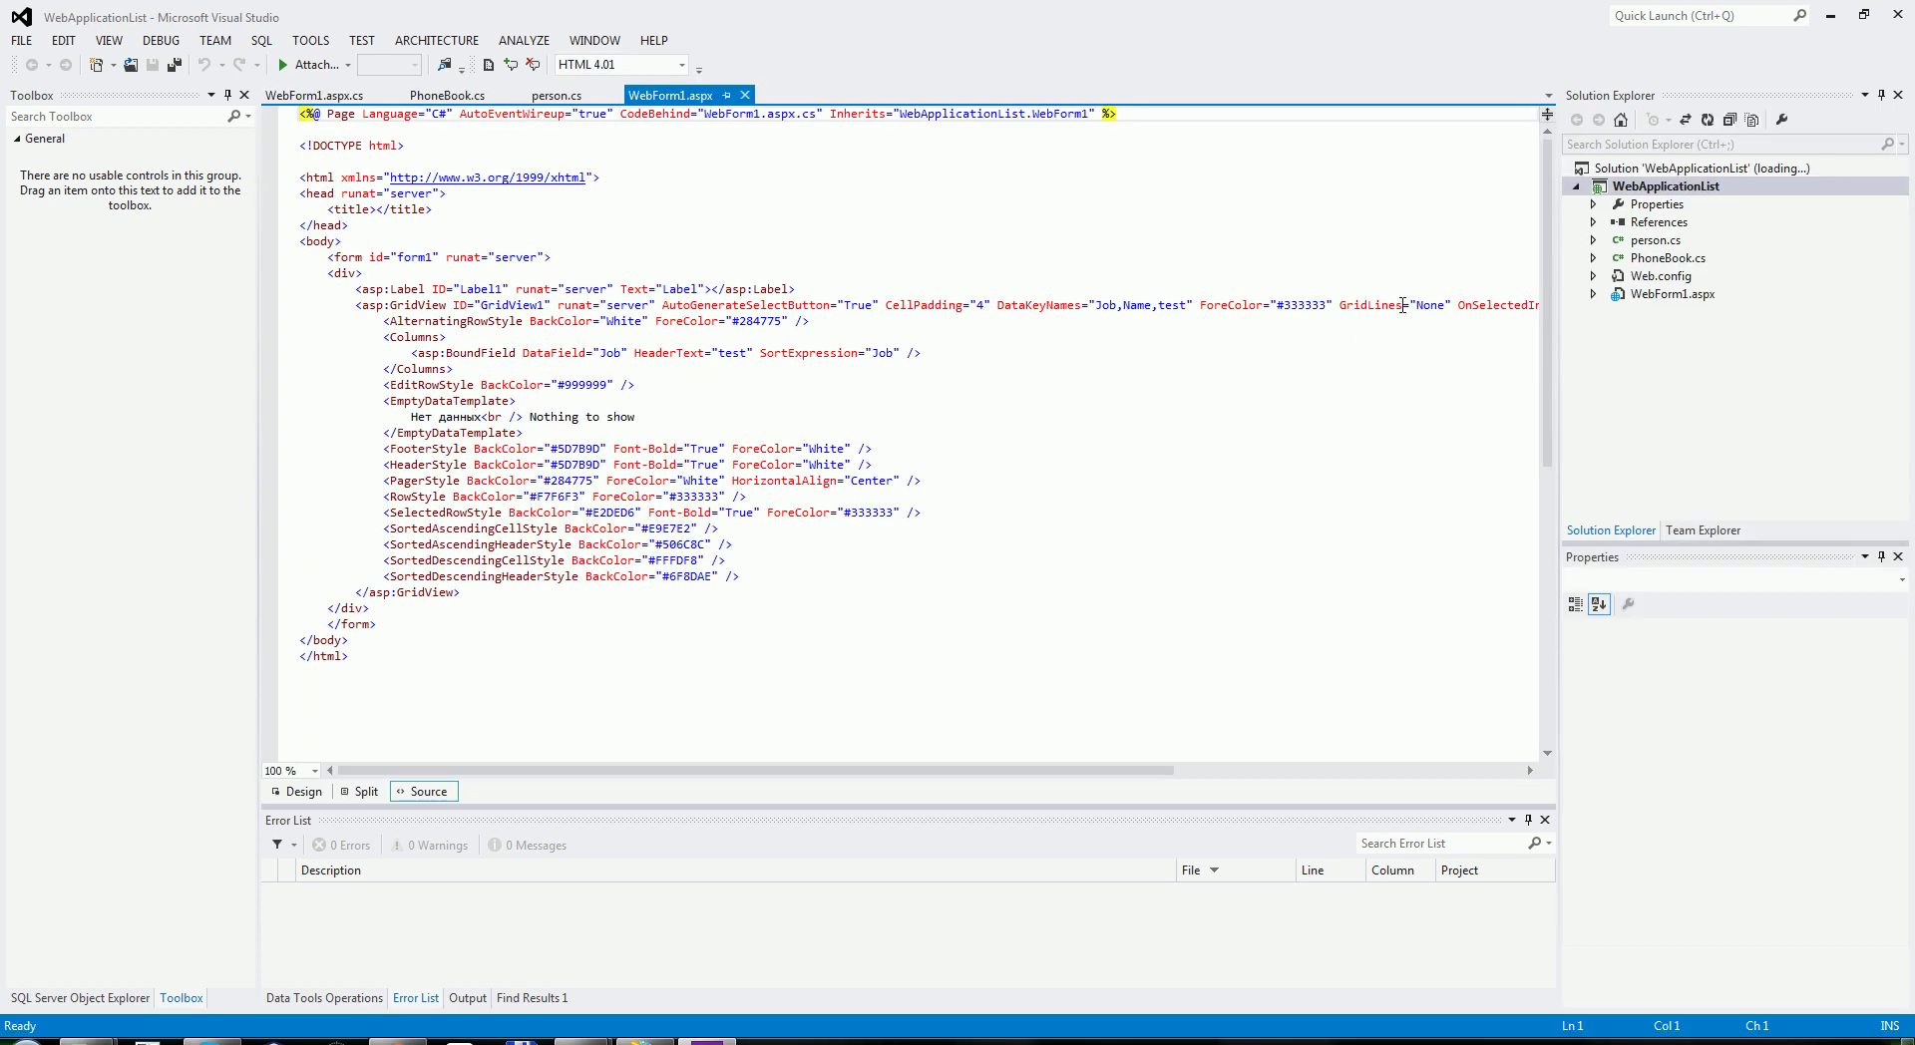
left_click(1686, 193)
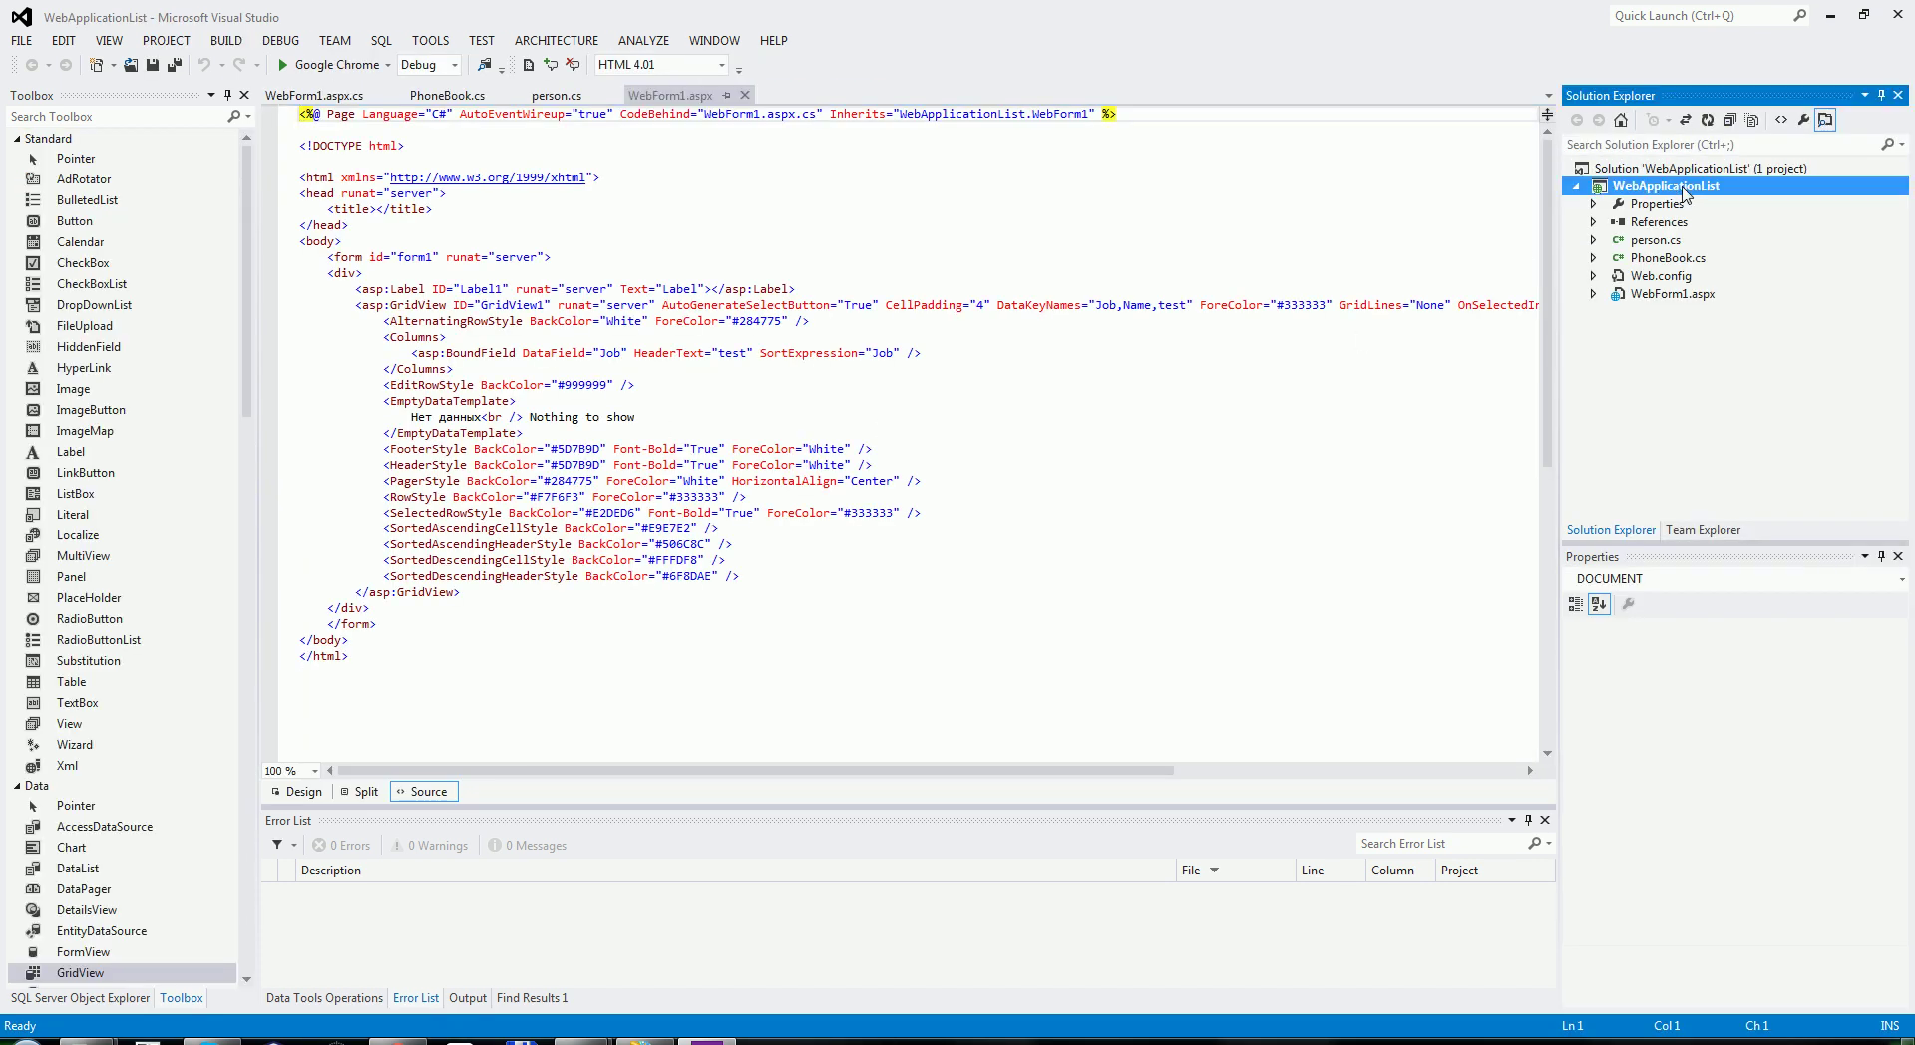
Rebuild the WebApplicationList project, view the compiled files in its bin folder in File Explorer, and return to Visual Studio
right_click(1686, 192)
left_click(1640, 223)
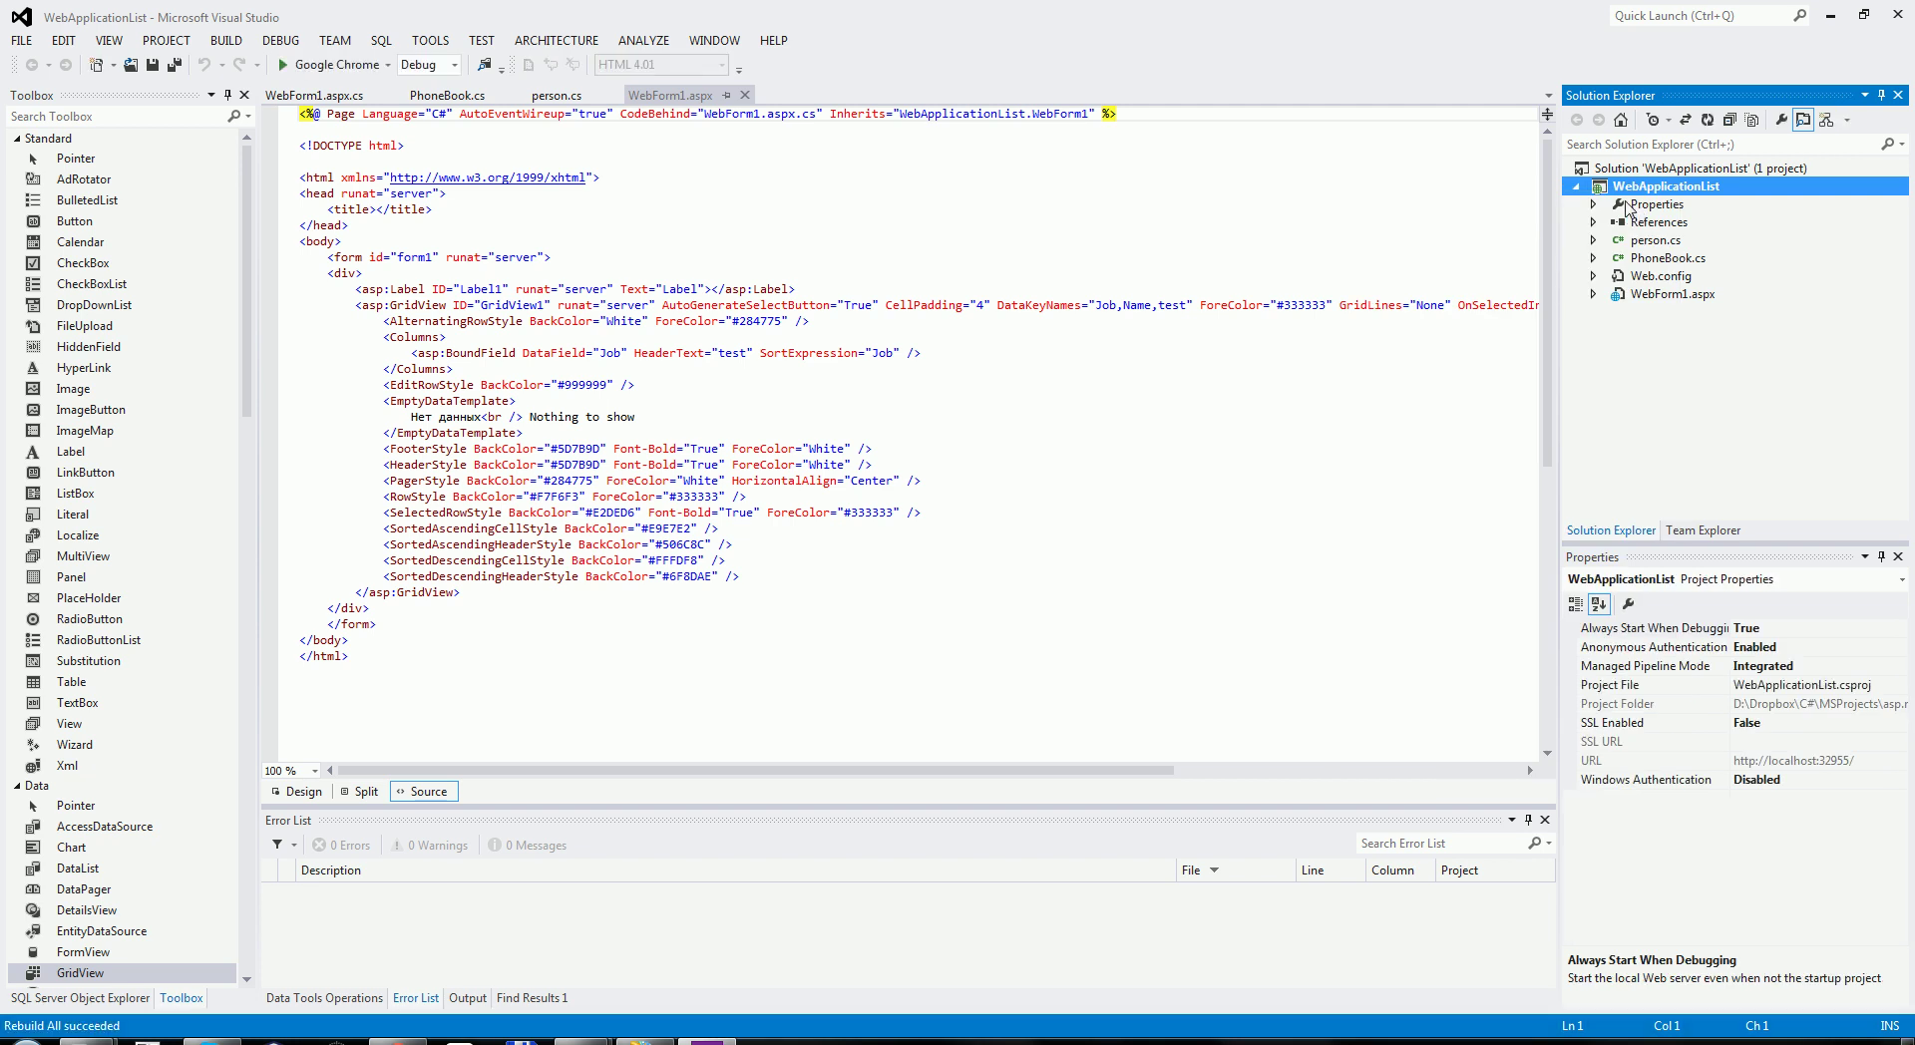
right_click(1617, 189)
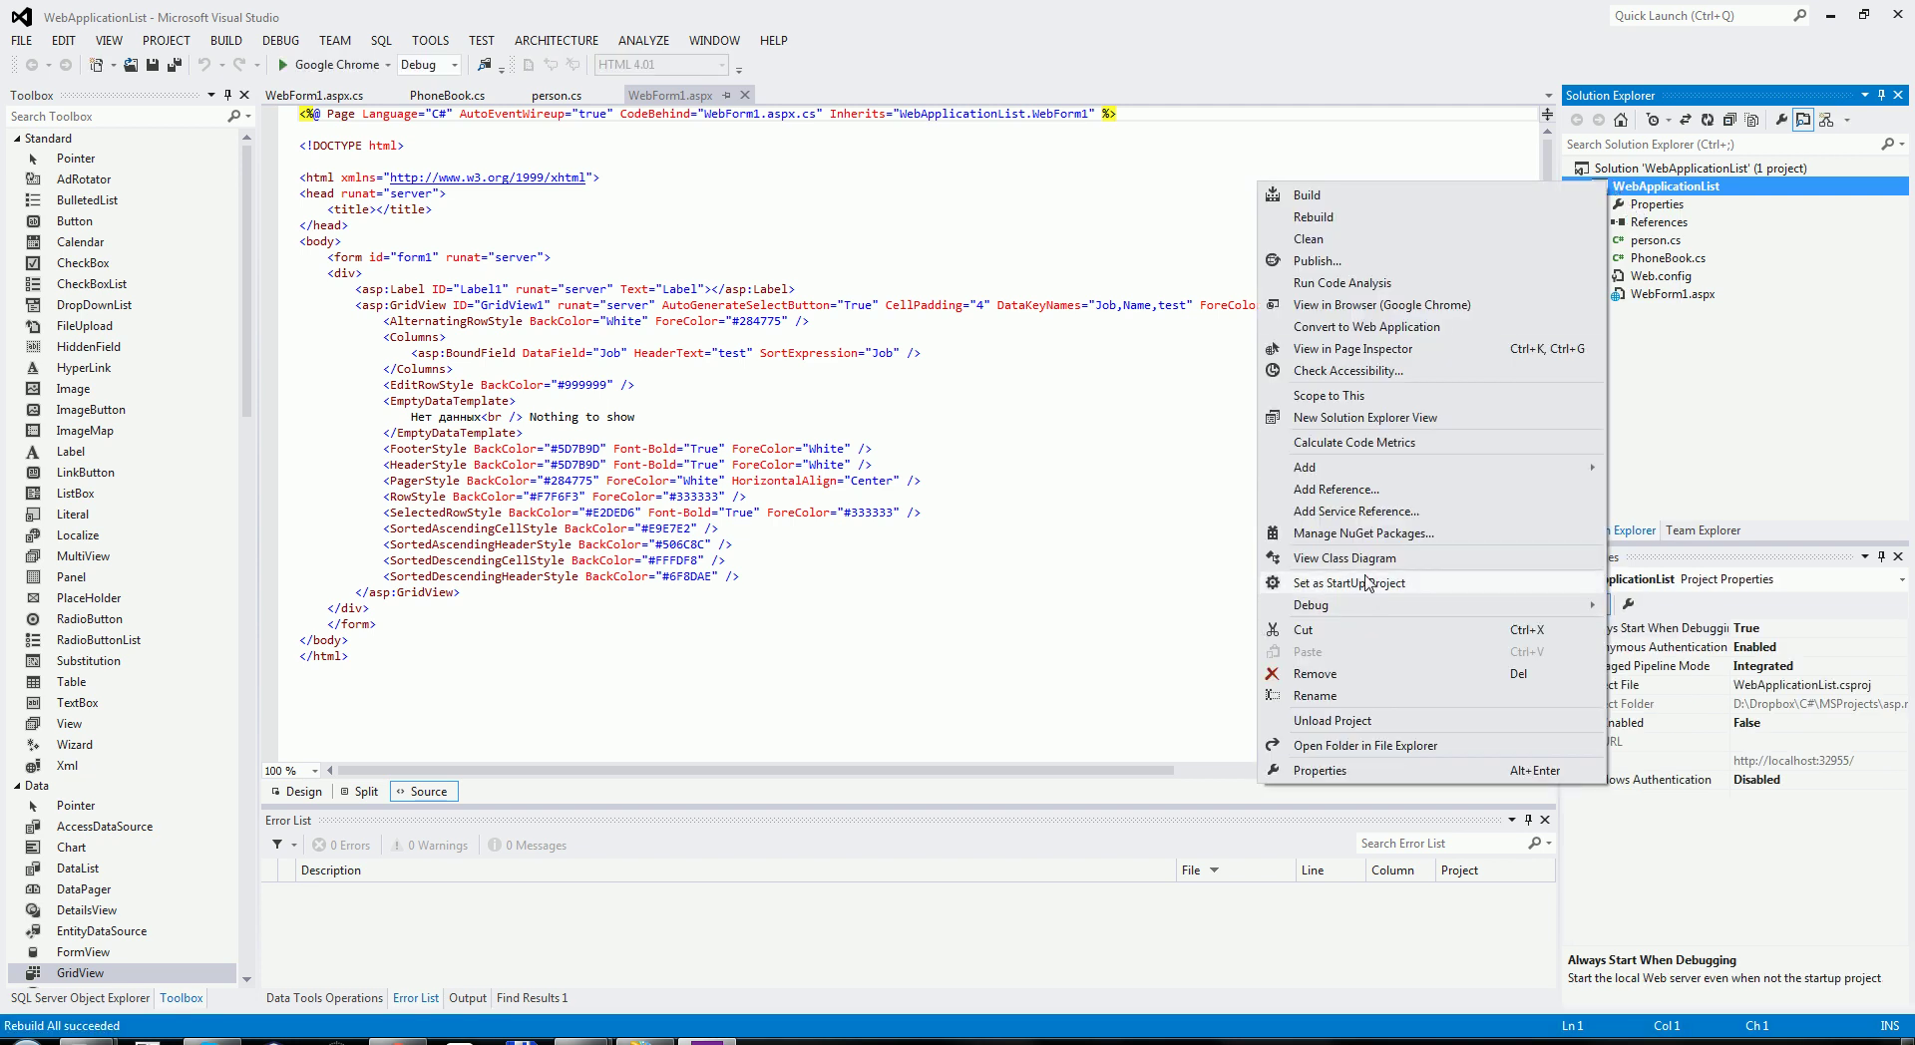
left_click(1365, 745)
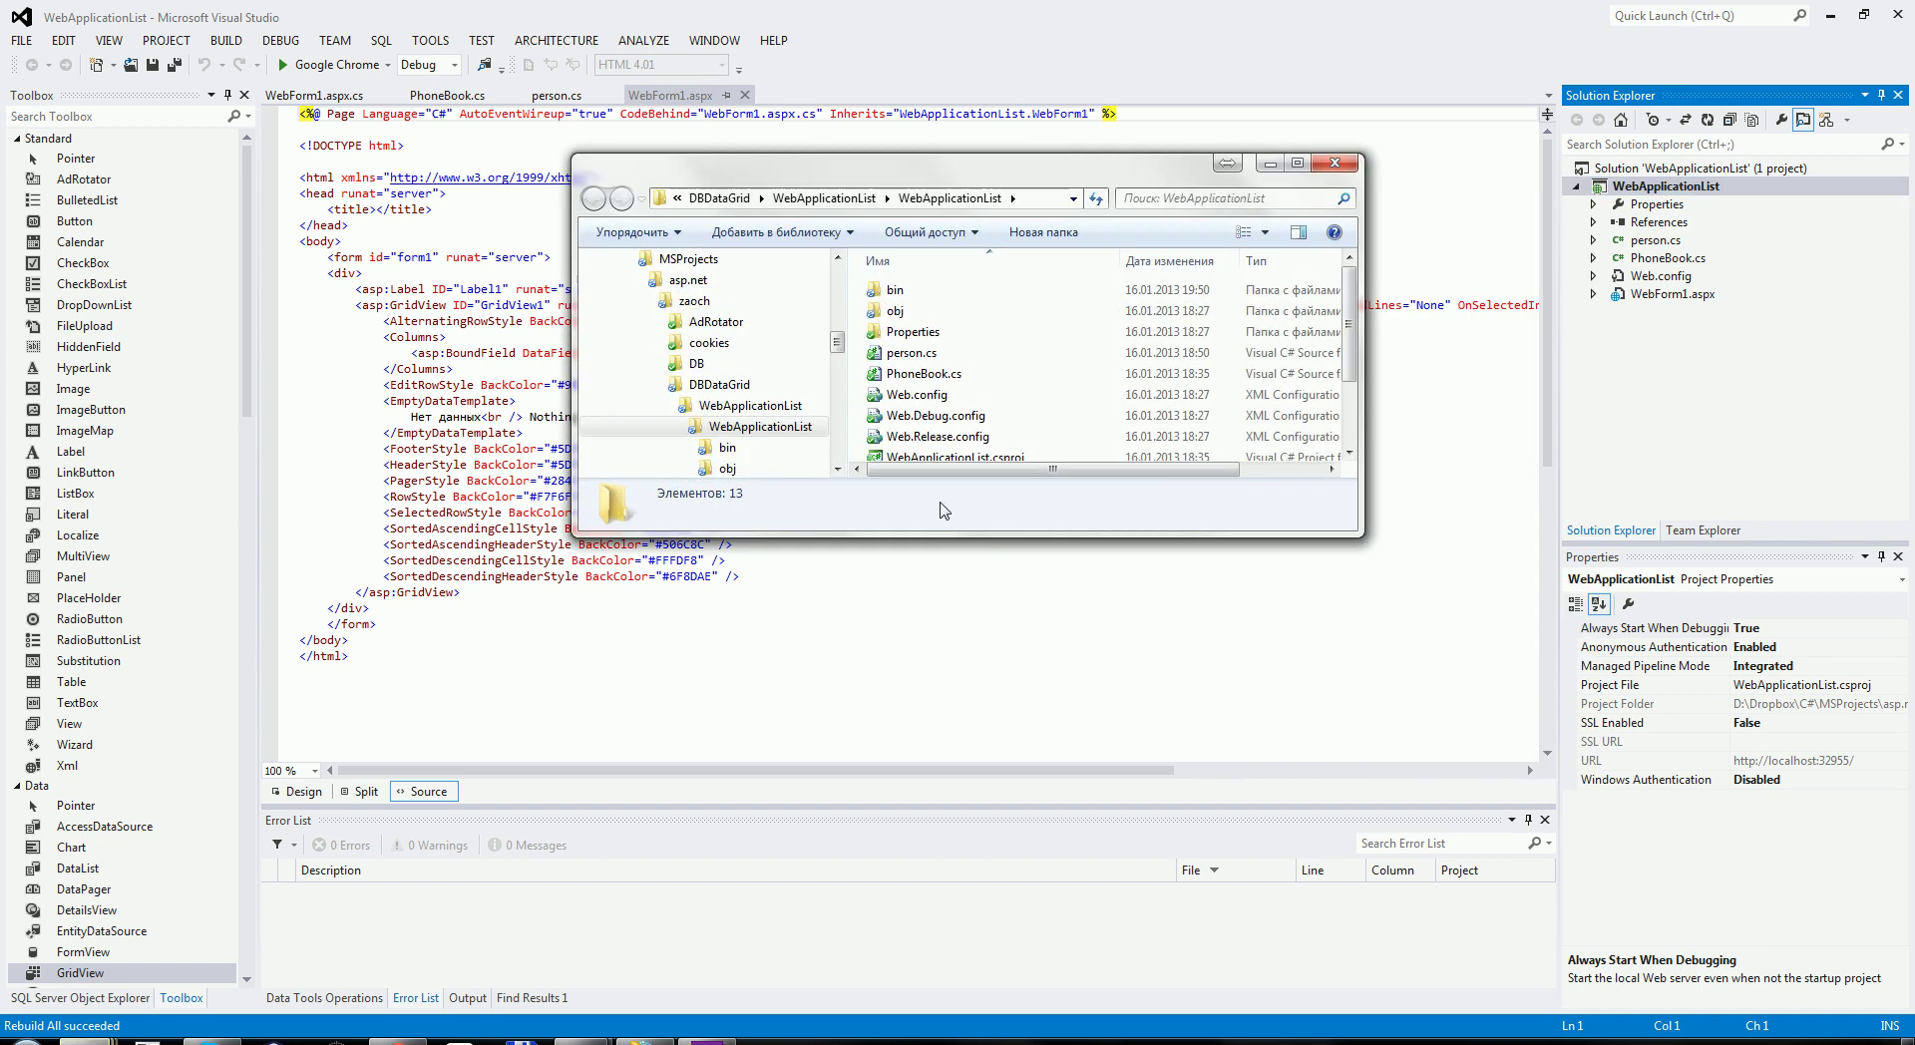
double_click(920, 292)
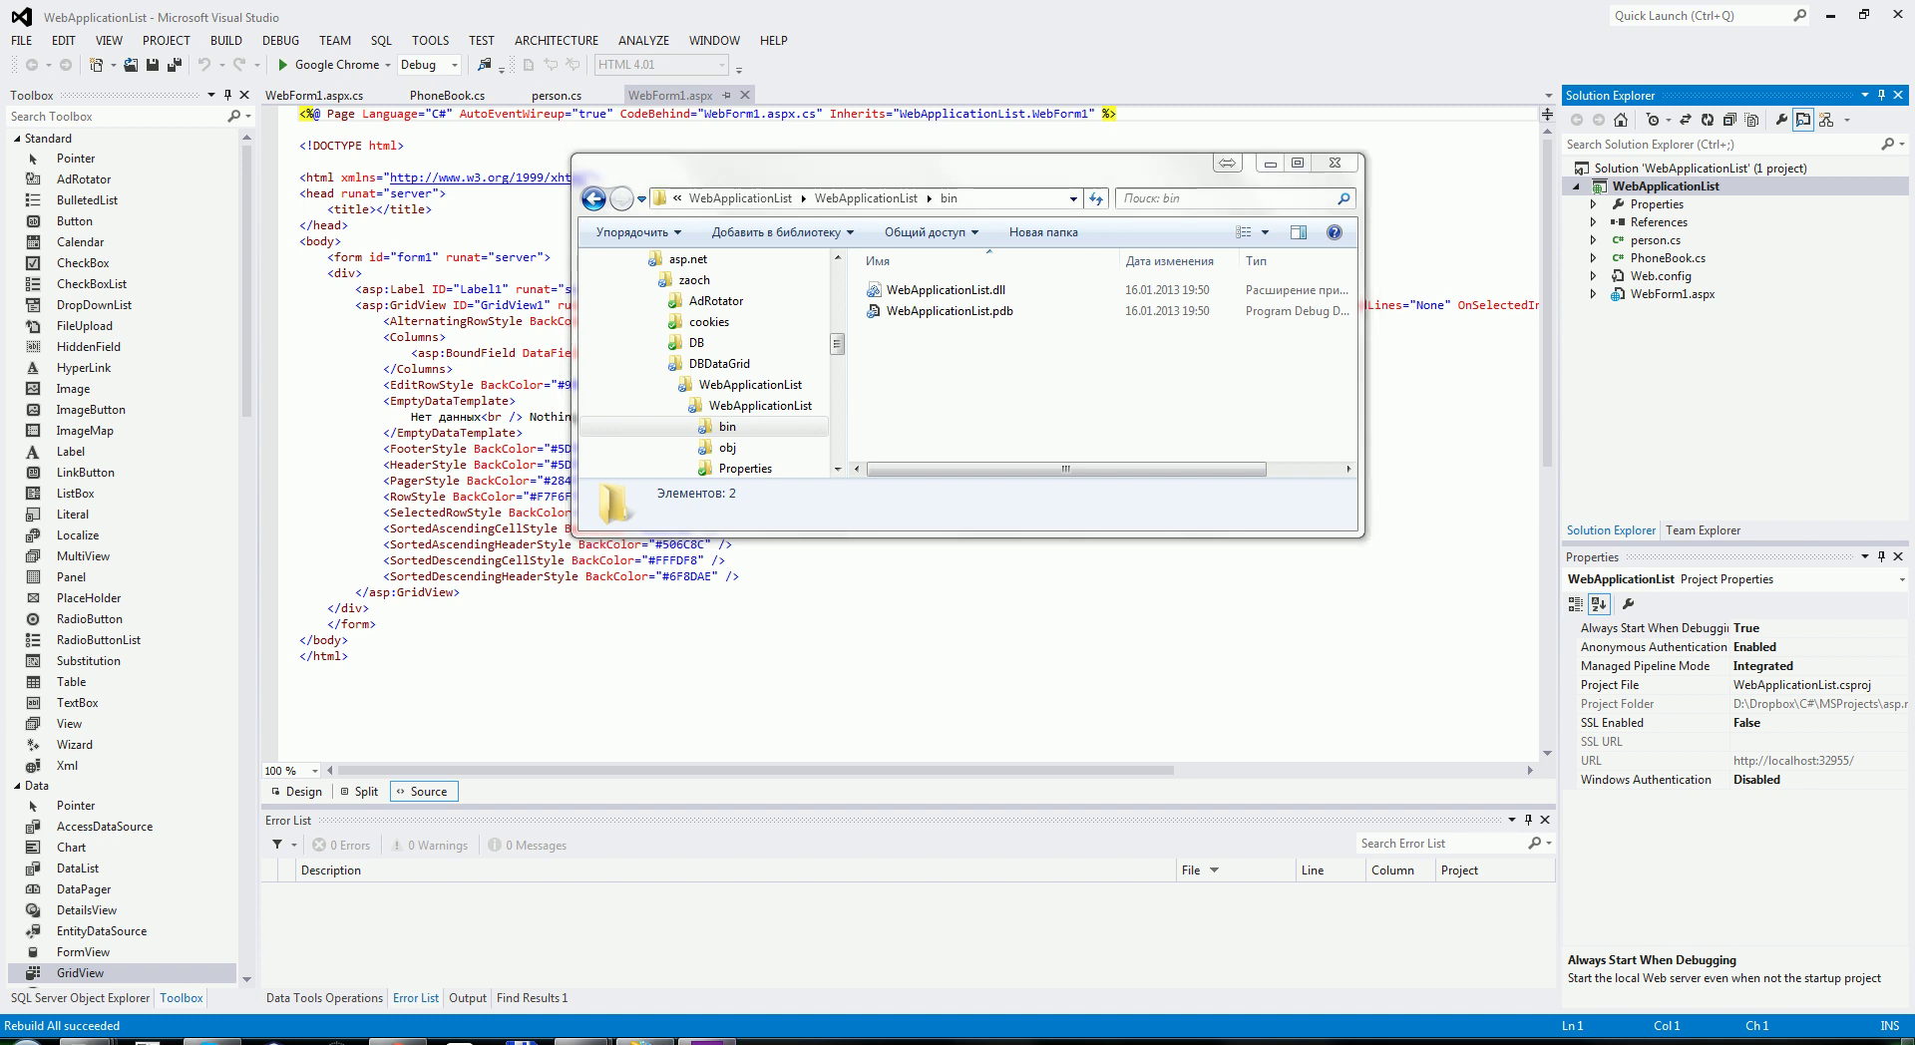
left_click(1666, 186)
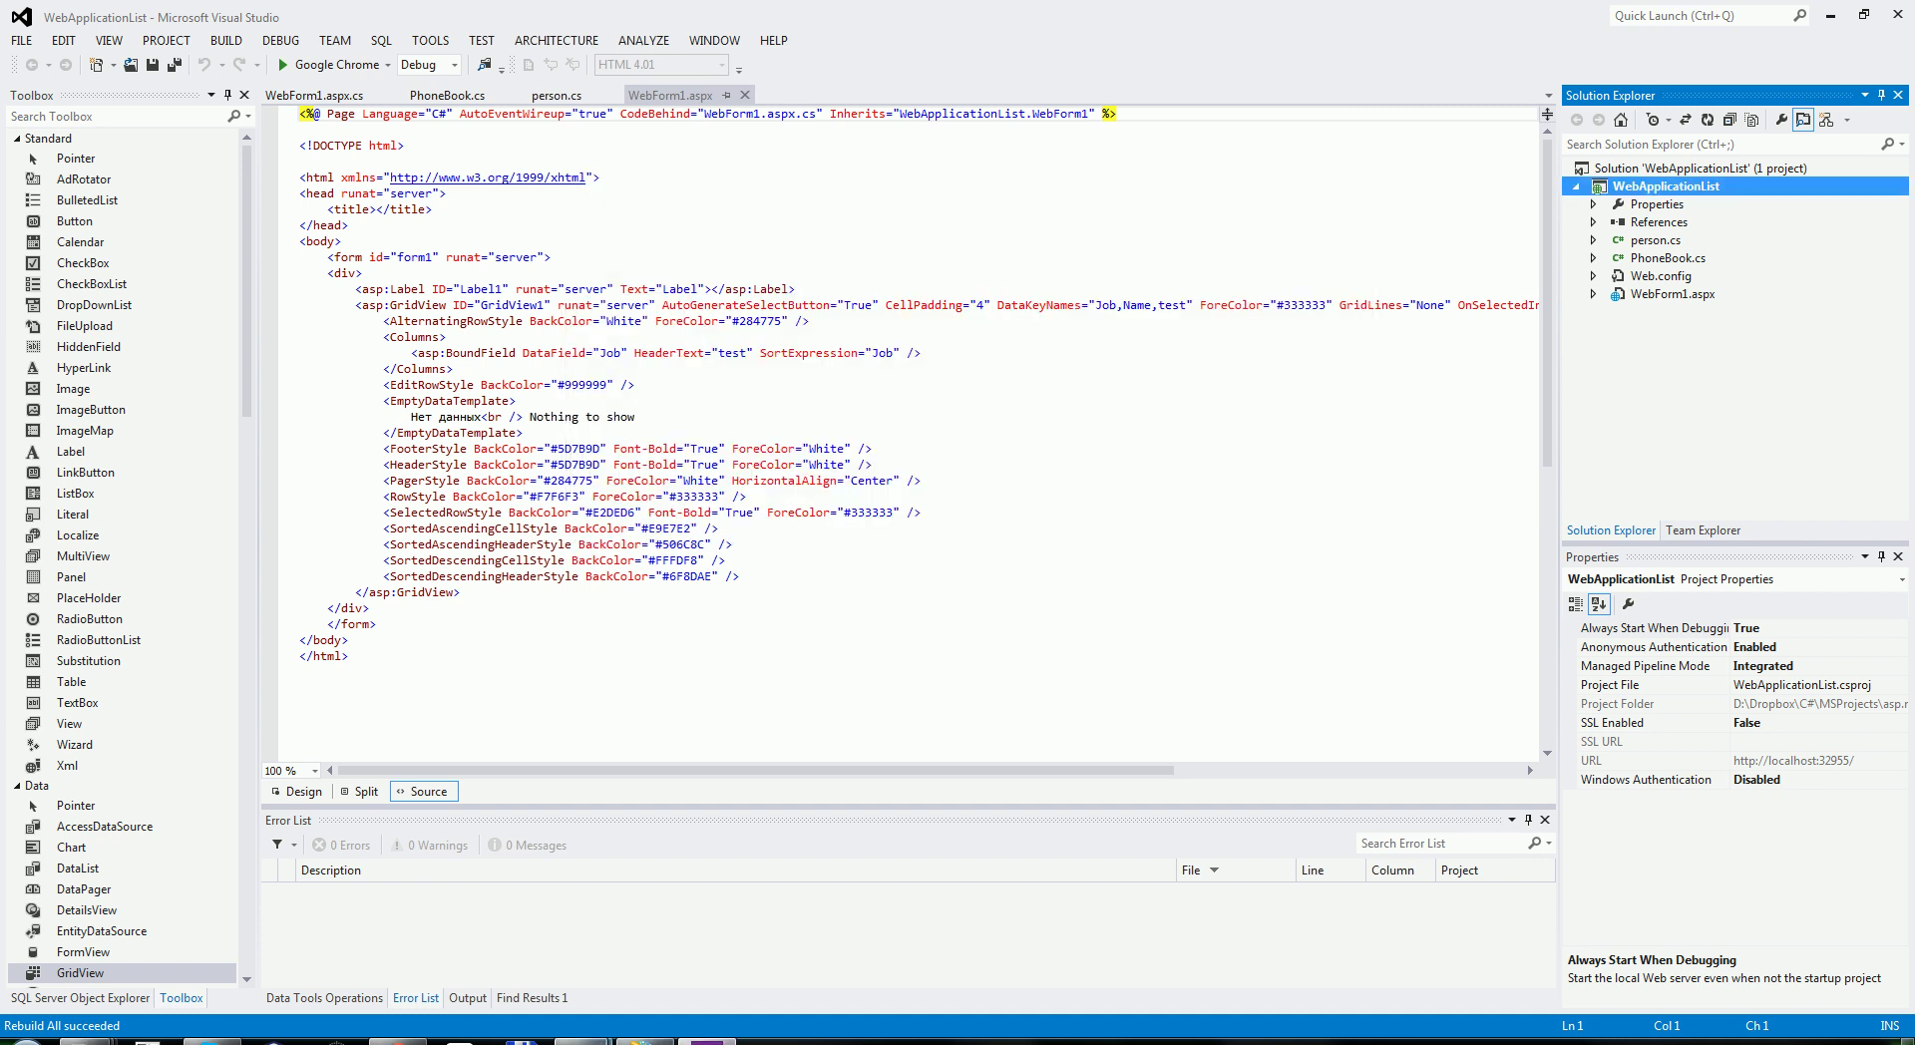
In IIS Manager, begin adding a website named test with the physical path DBDataGrid\WebApplicationList\WebApplicationList\bin
right_click(185, 282)
left_click(199, 293)
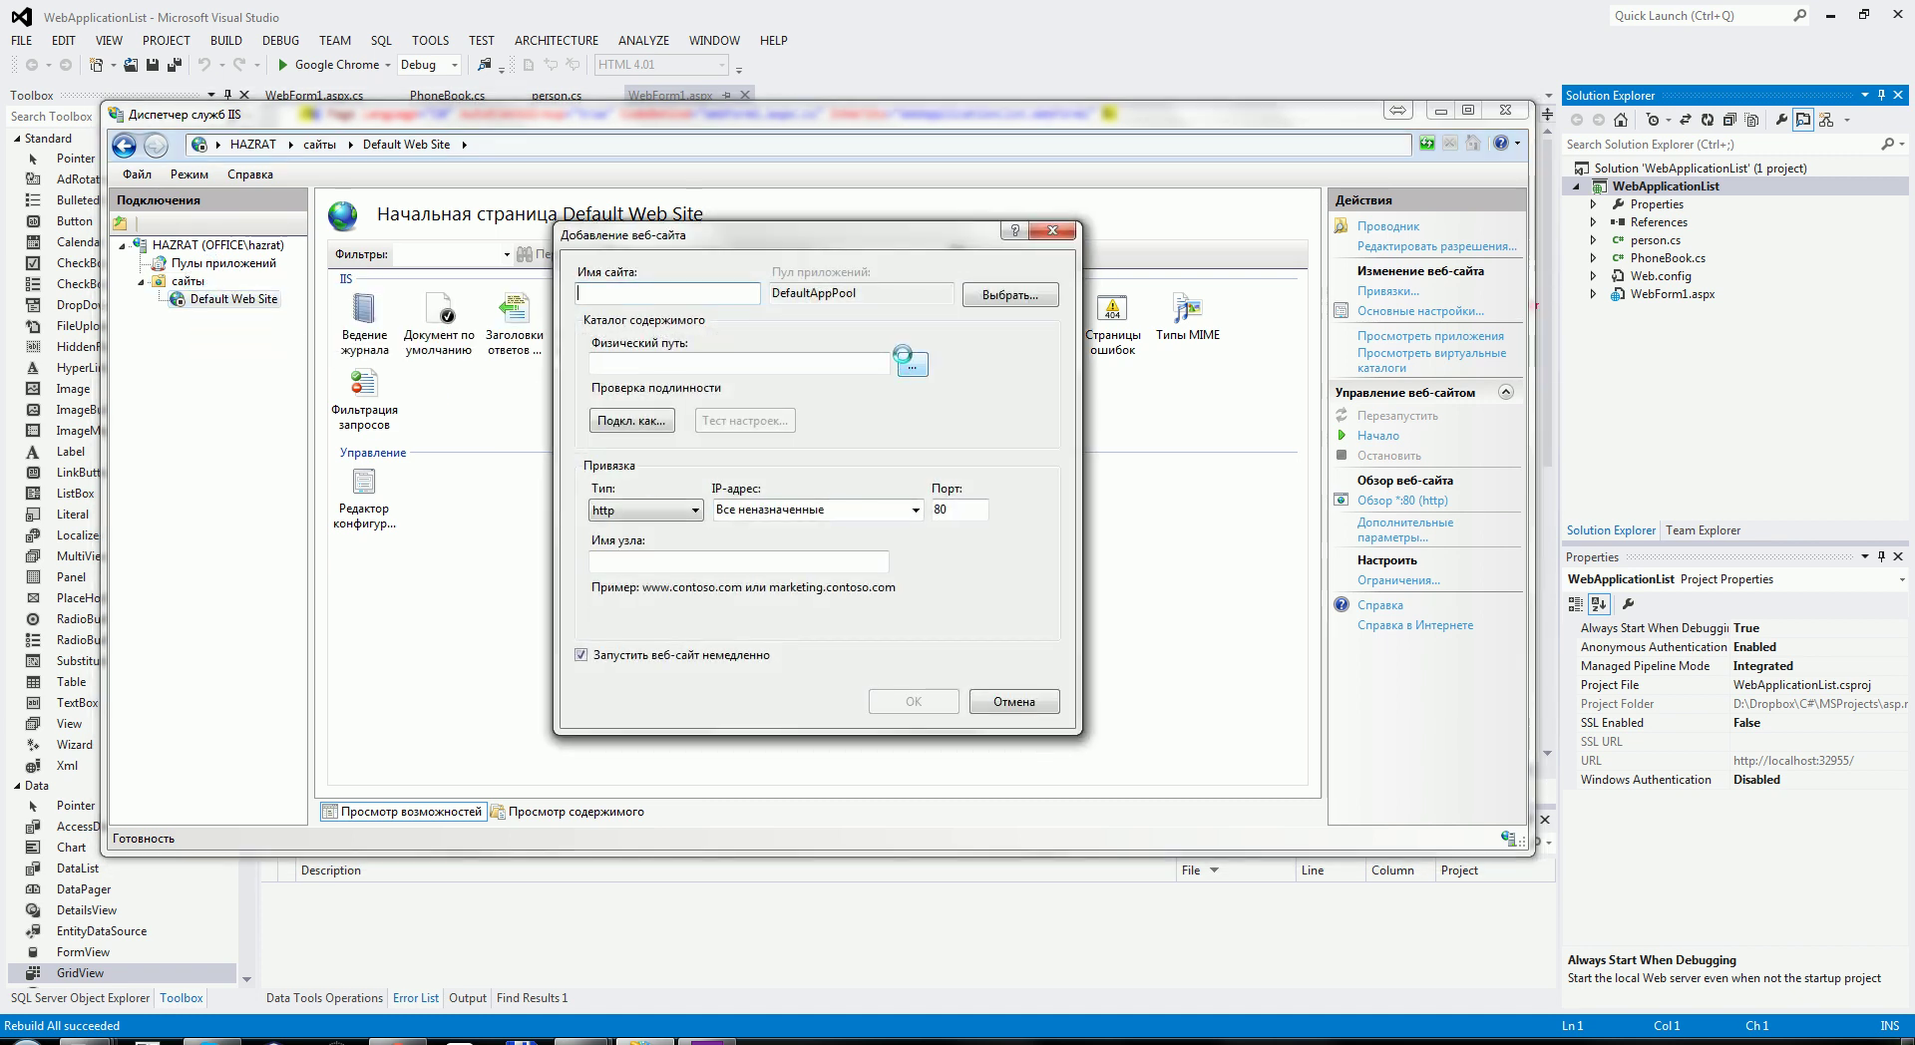
type("test")
left_click(913, 365)
left_click(895, 559)
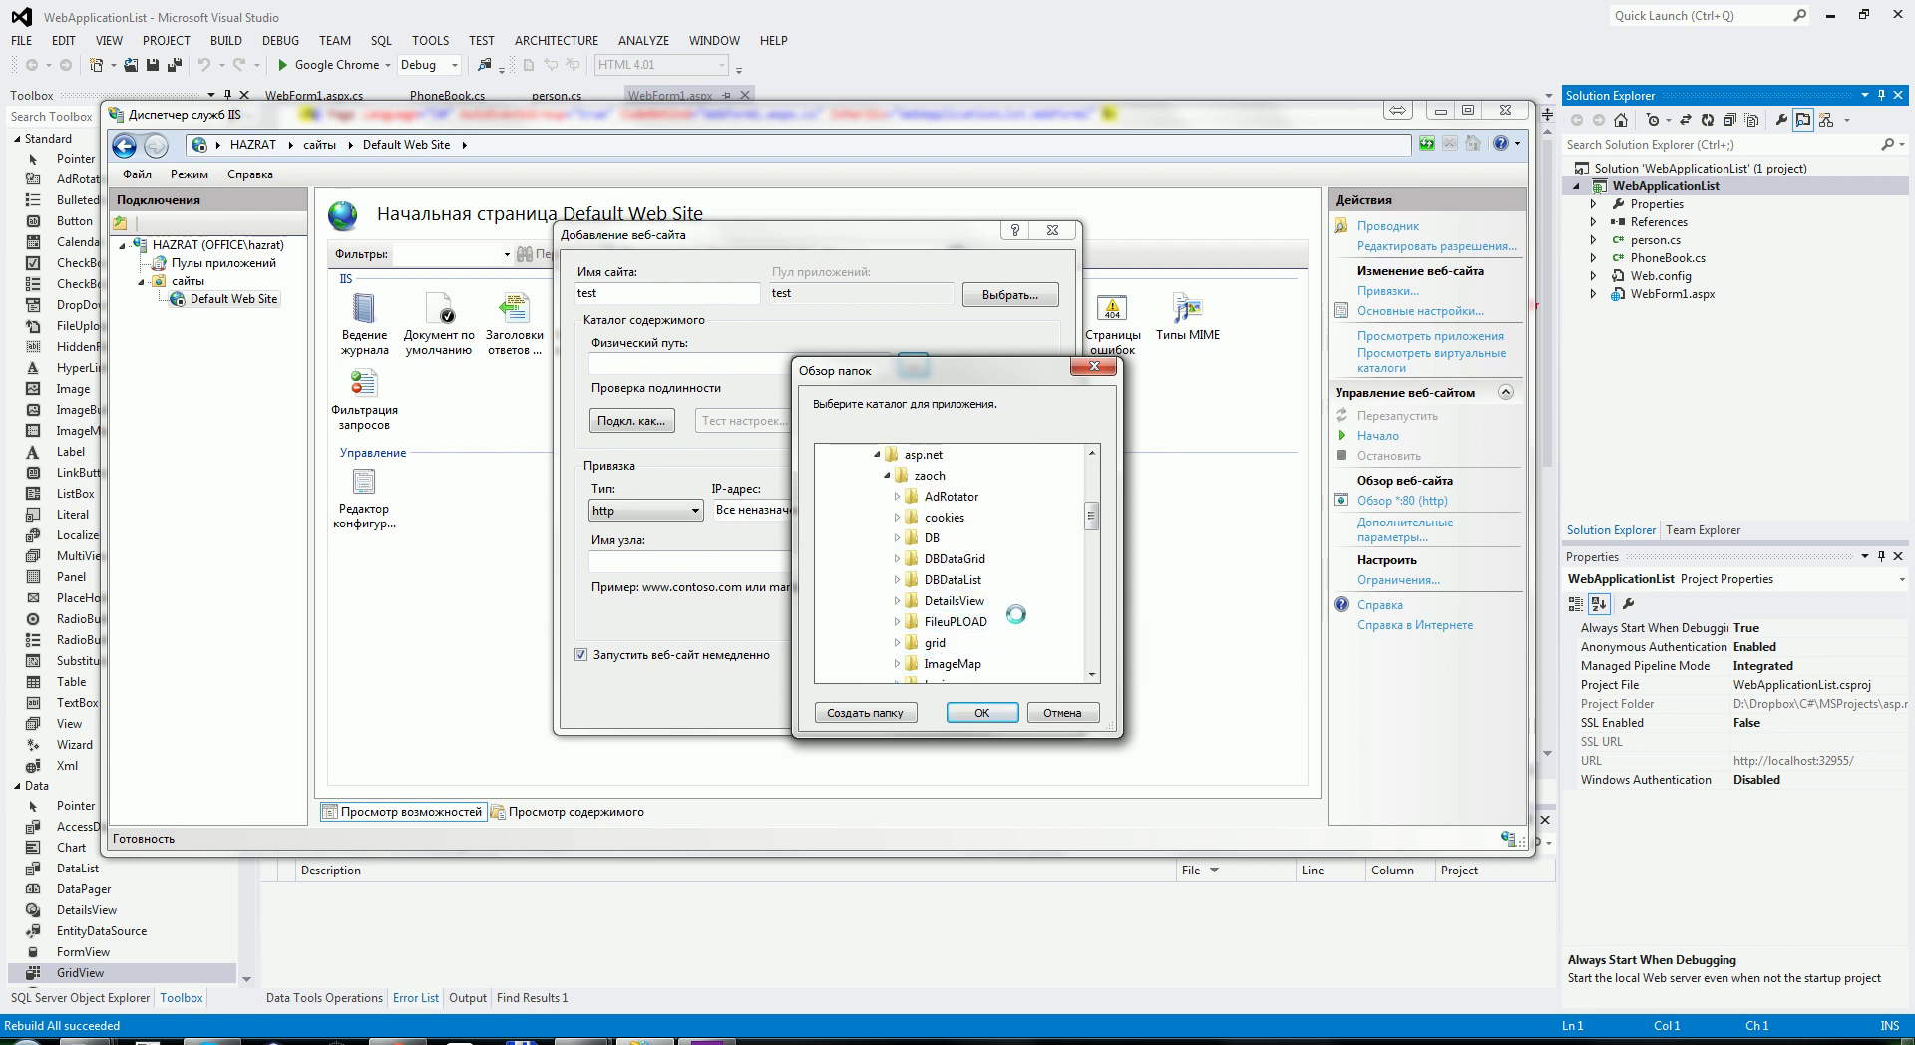
left_click(980, 559)
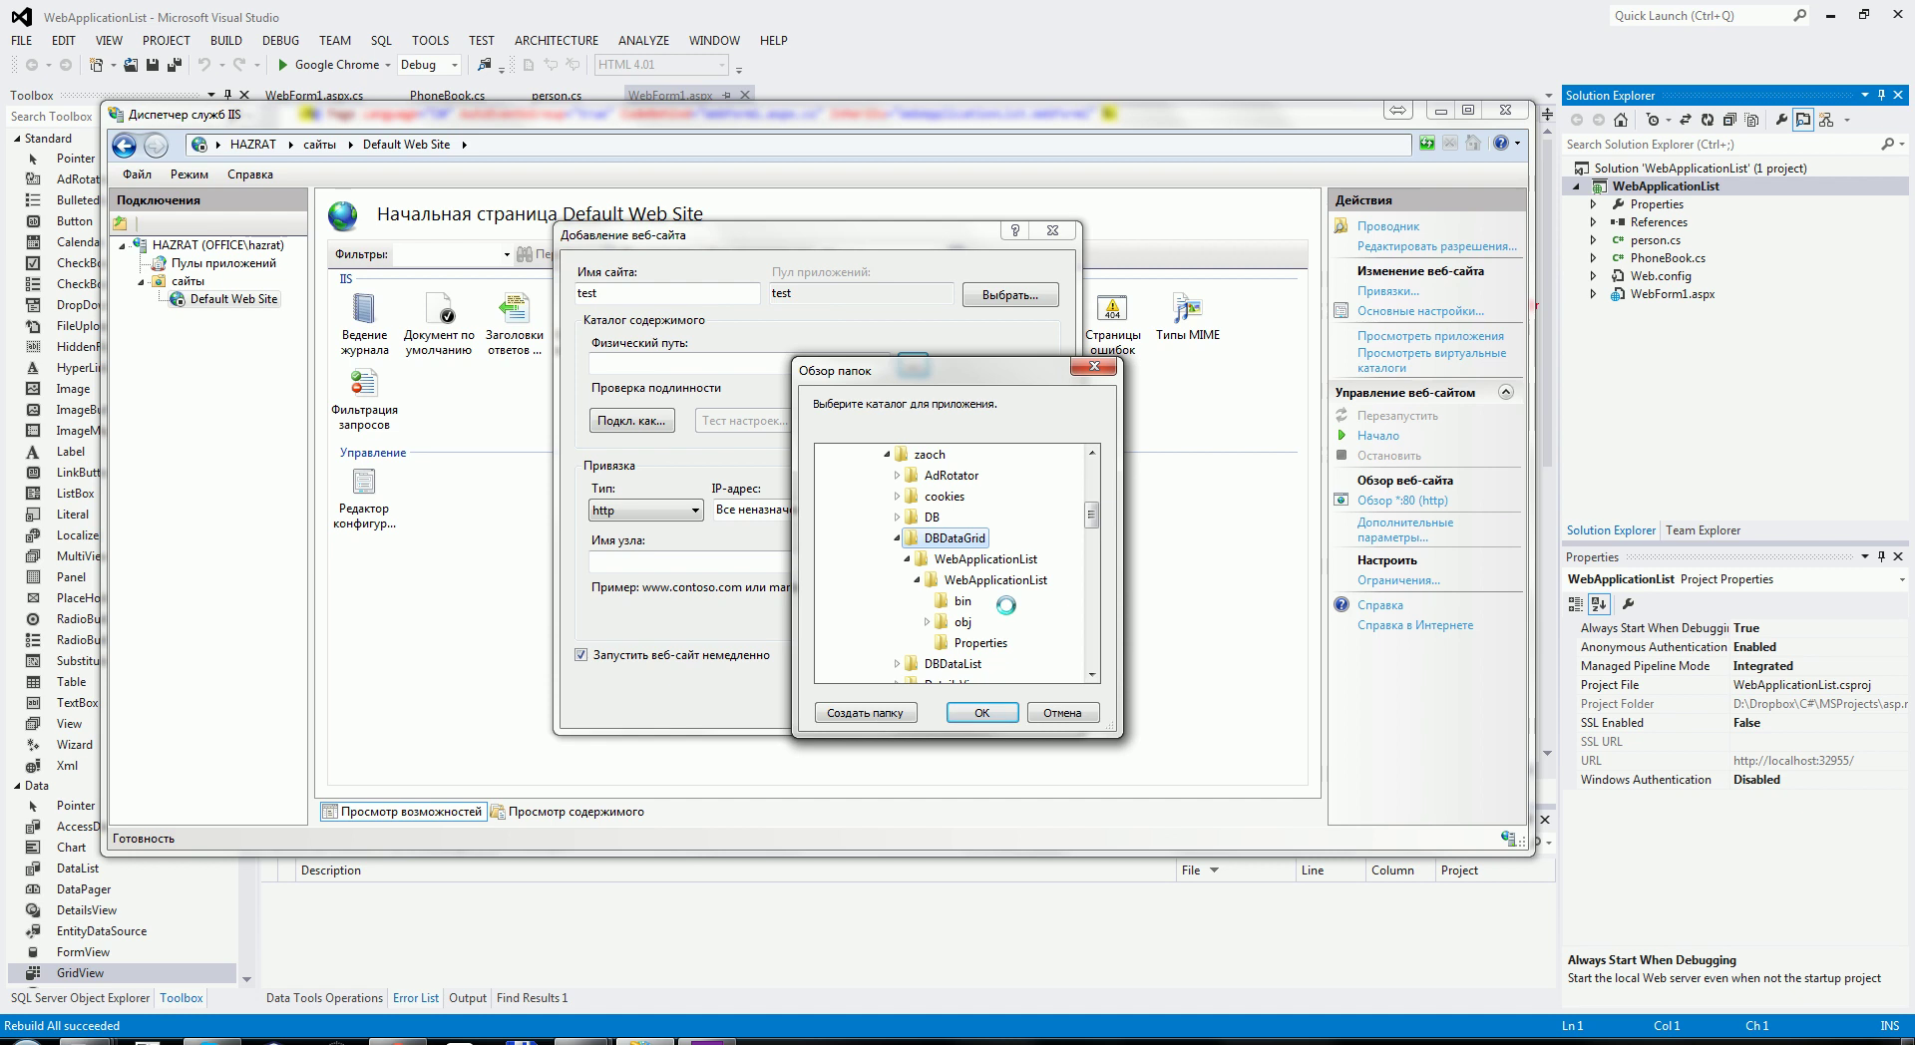
left_click(961, 601)
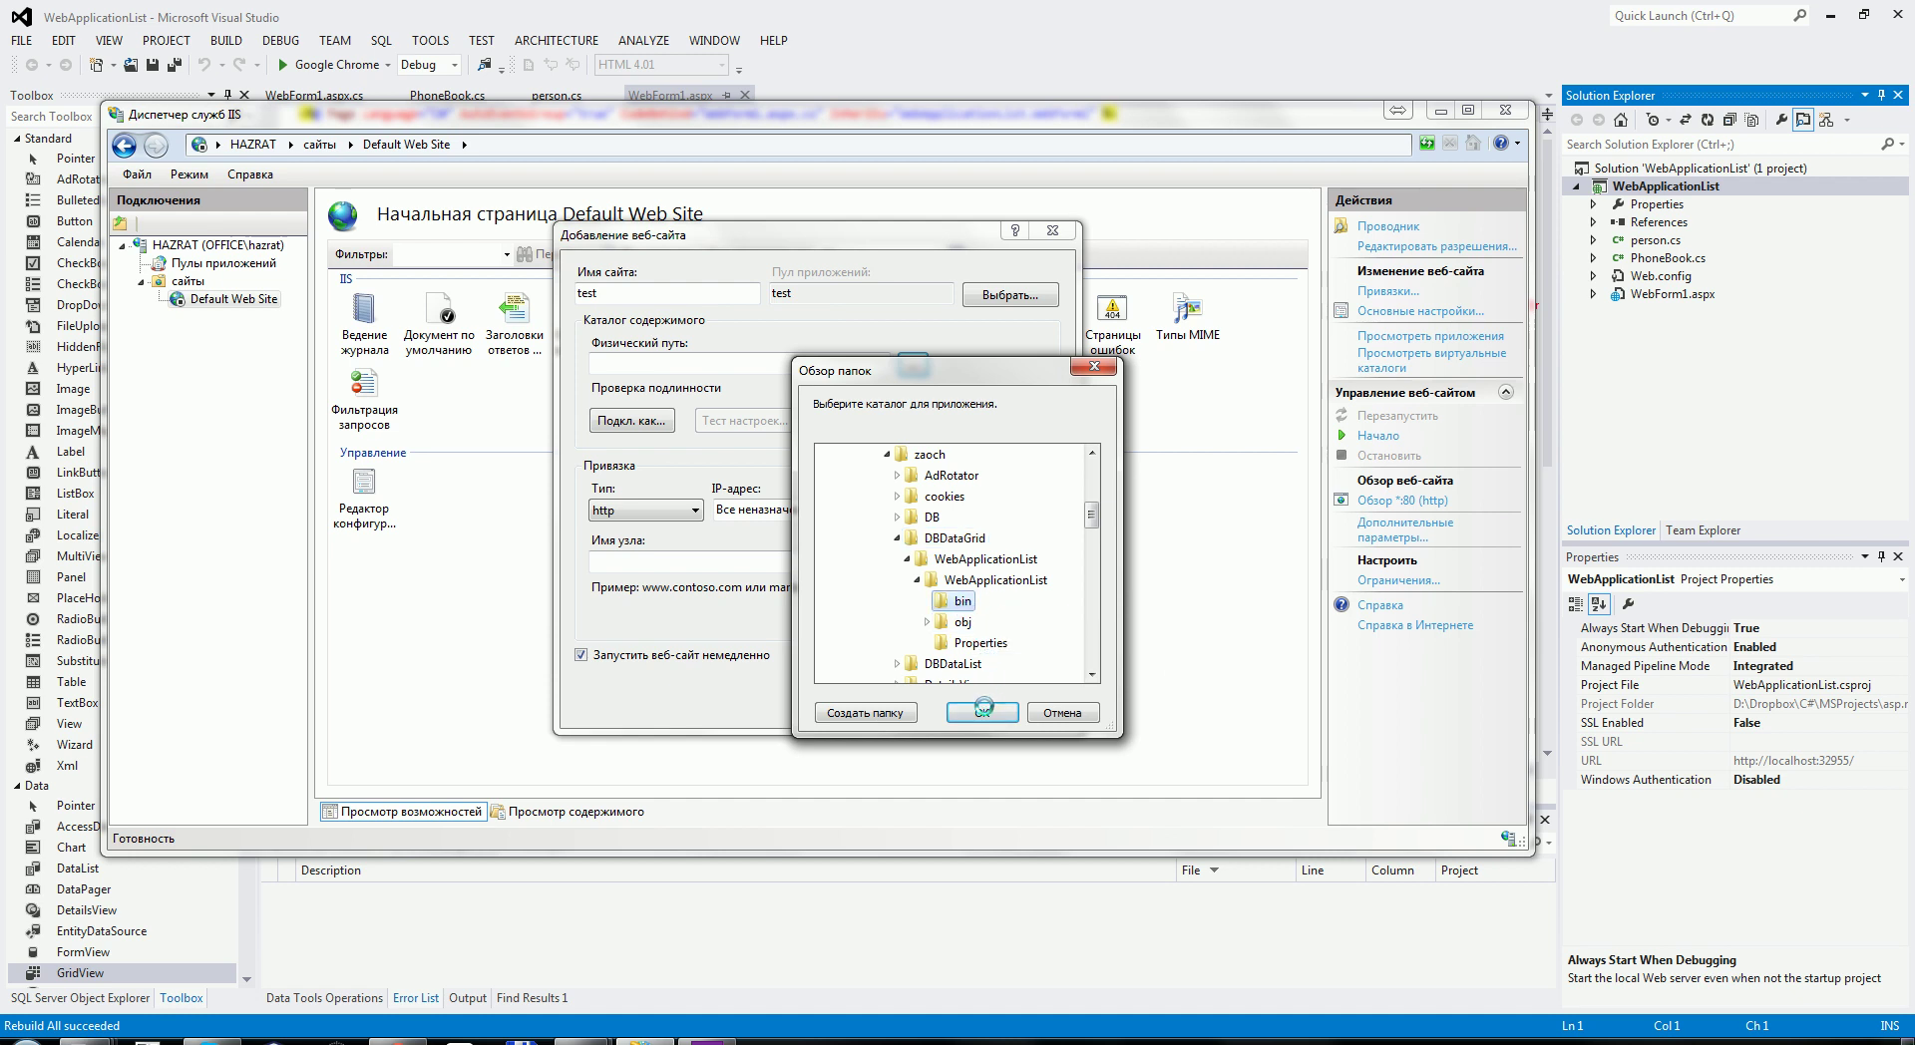
left_click(981, 711)
Set the new website's host name to test and create the site
left_click(749, 561)
type("test")
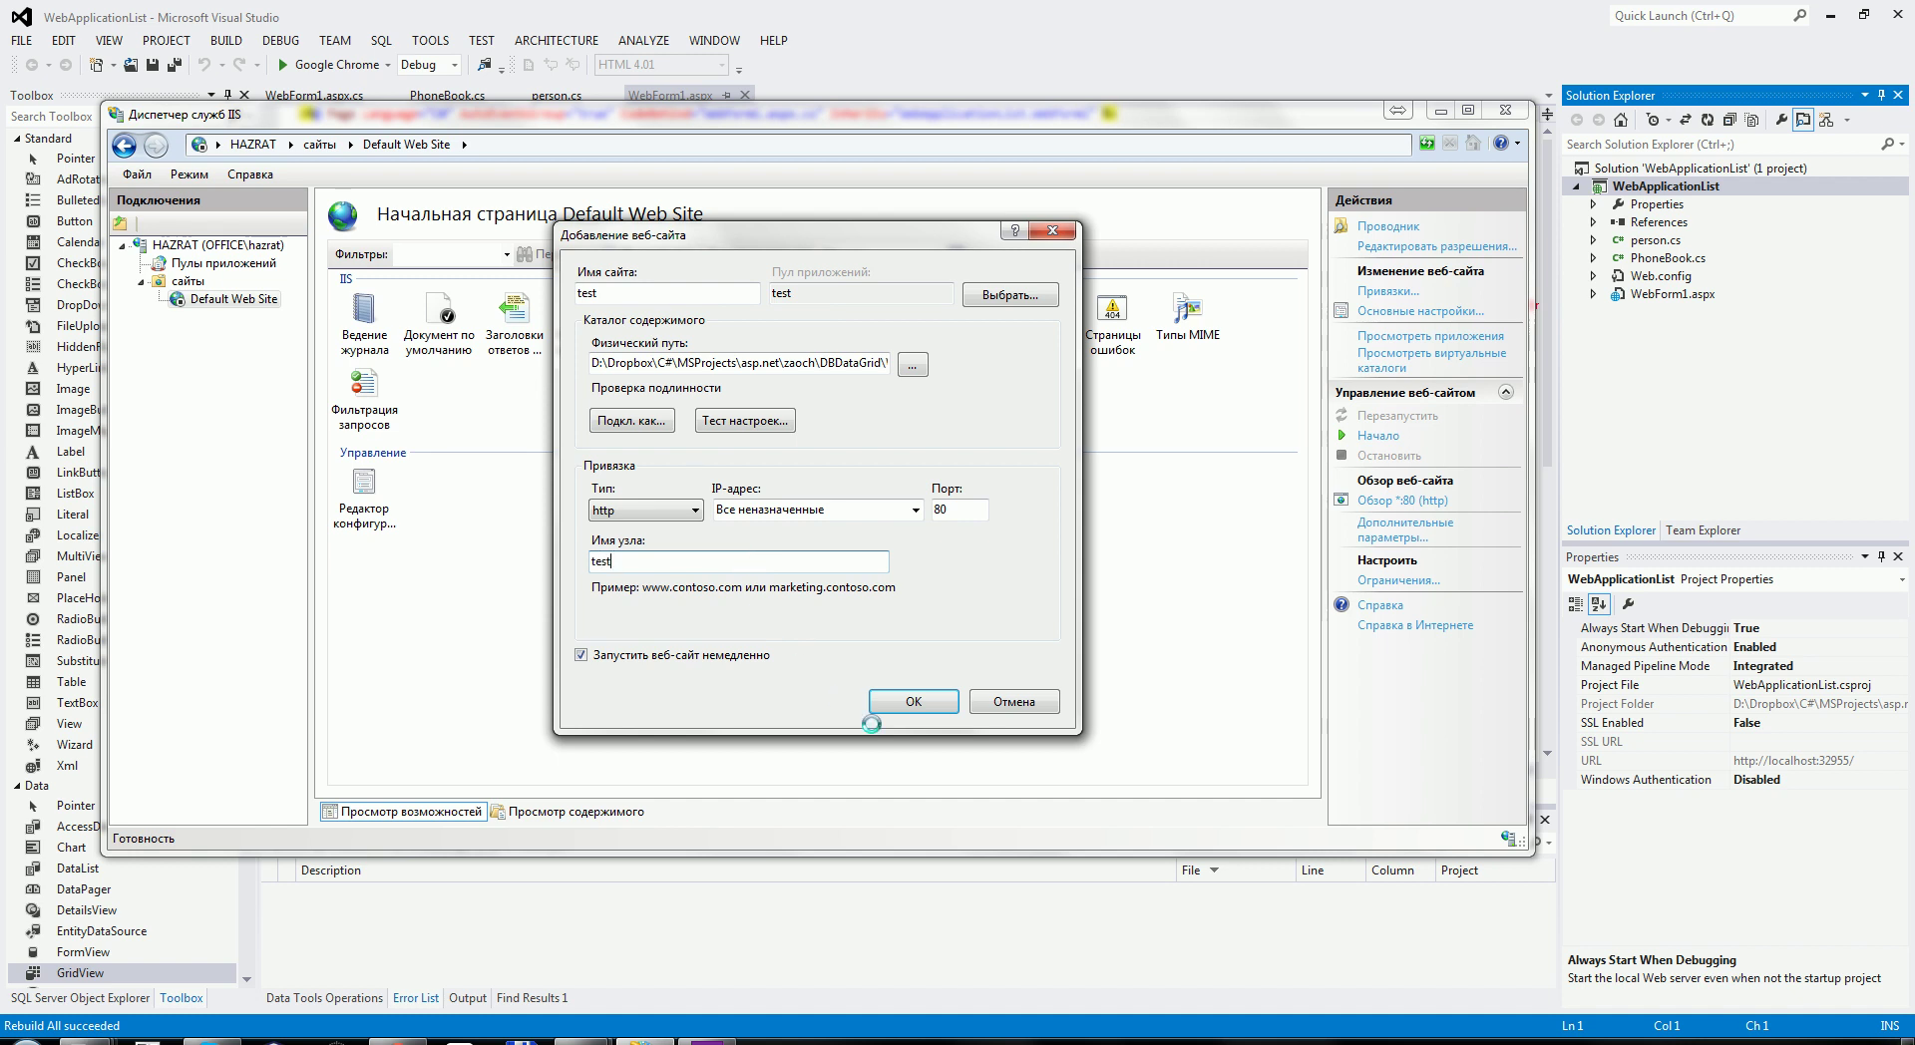
left_click(913, 701)
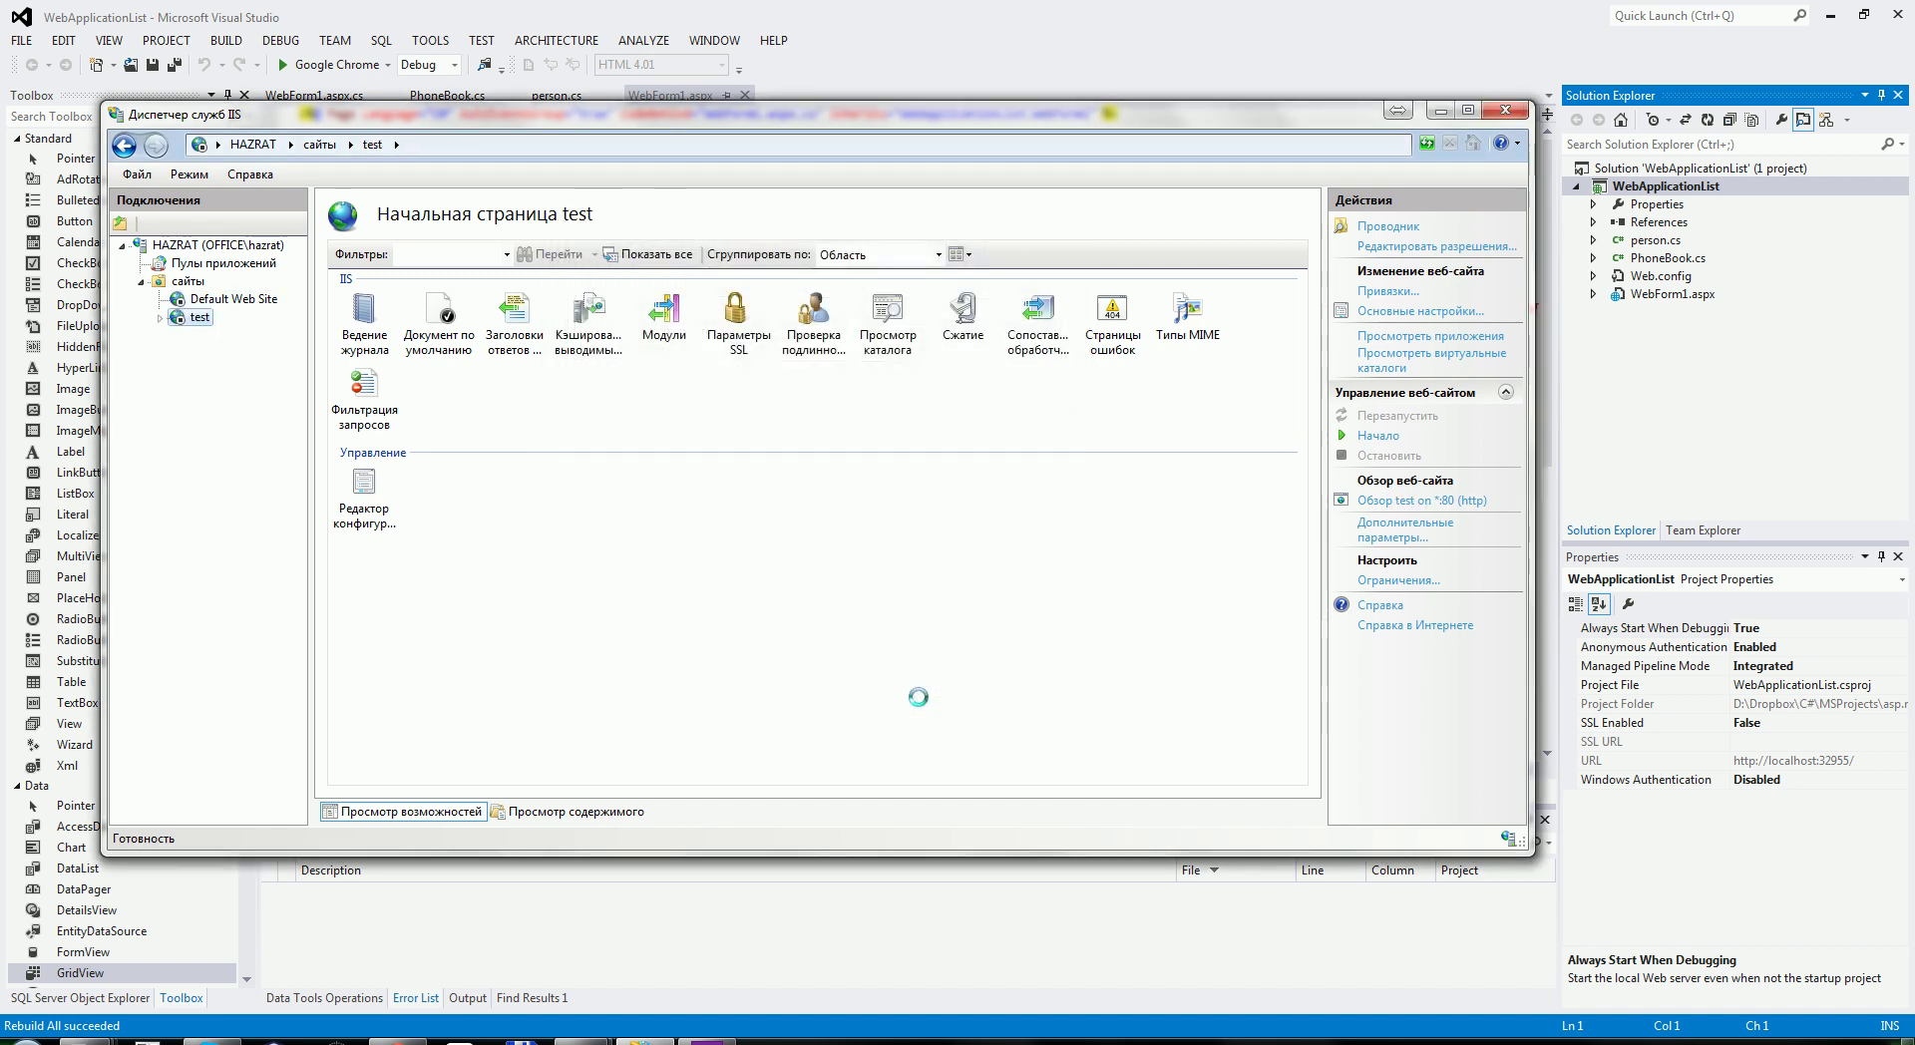
Try to start the test website from IIS Manager
right_click(186, 317)
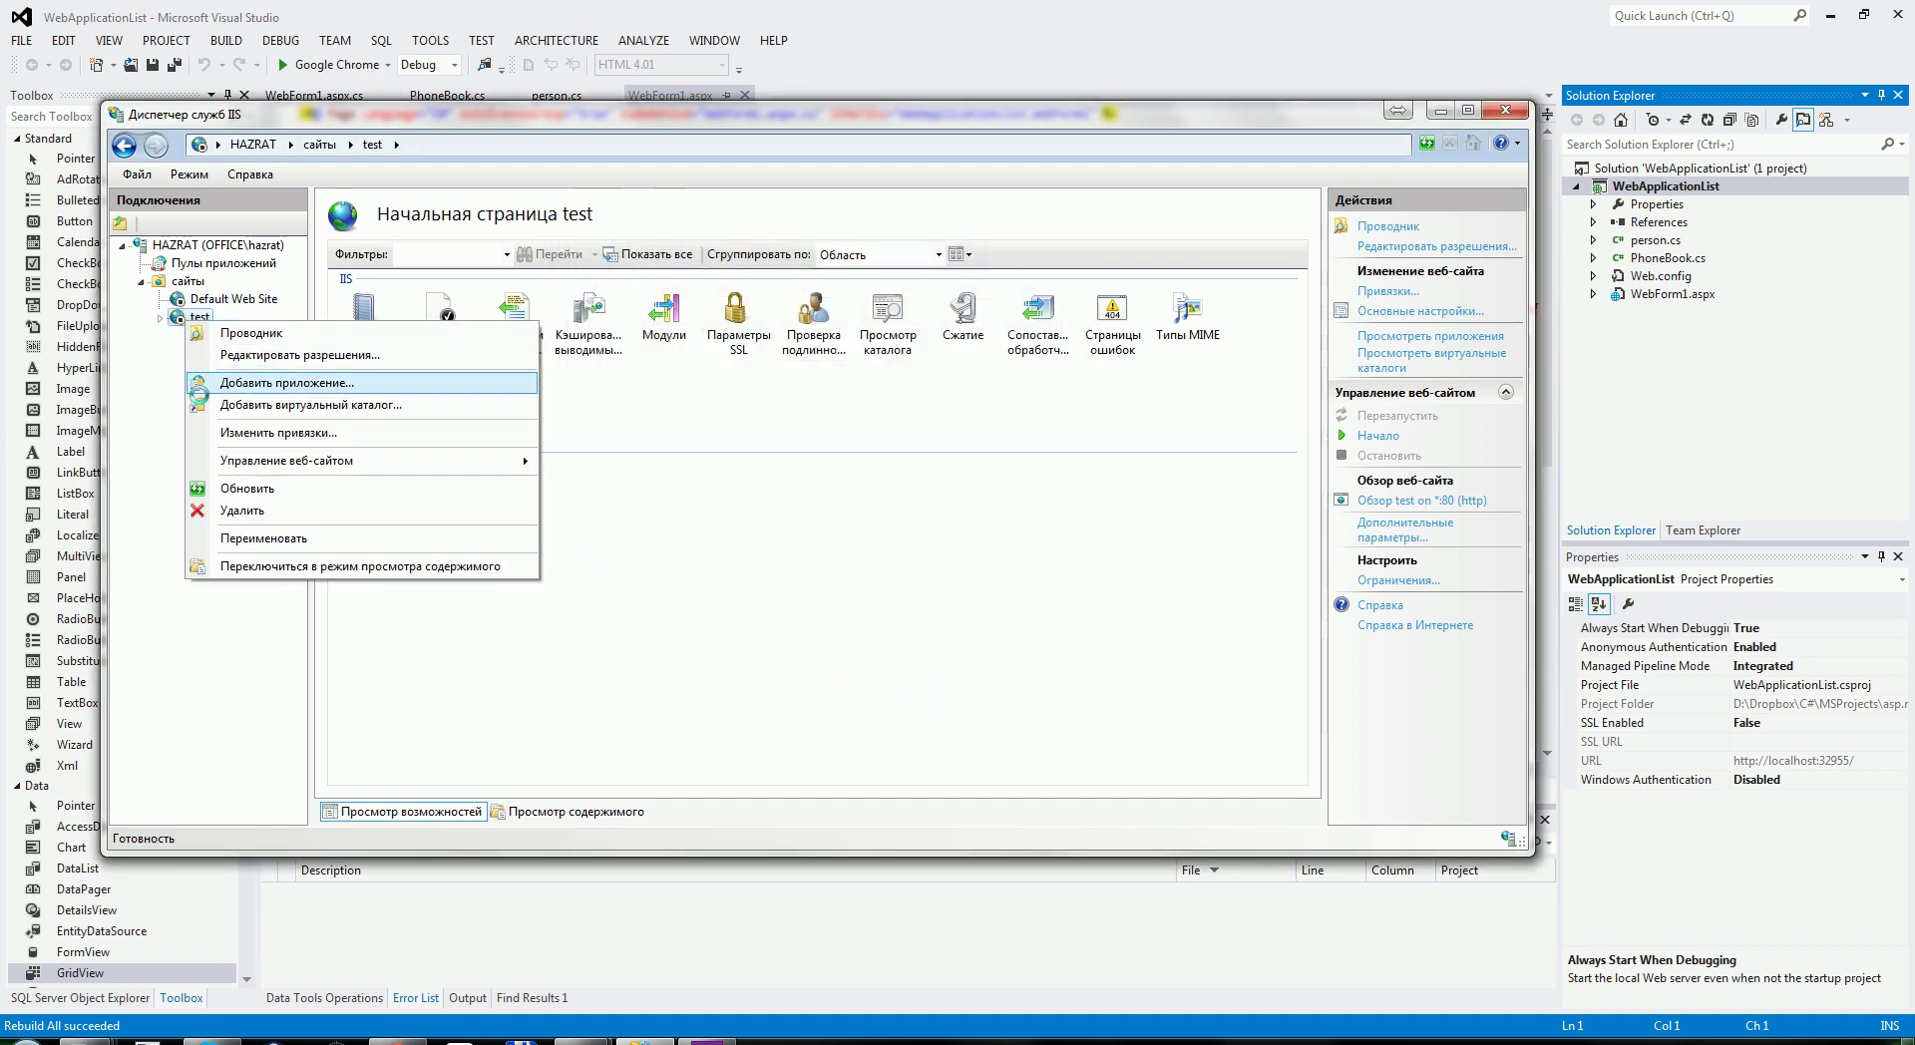
left_click(154, 317)
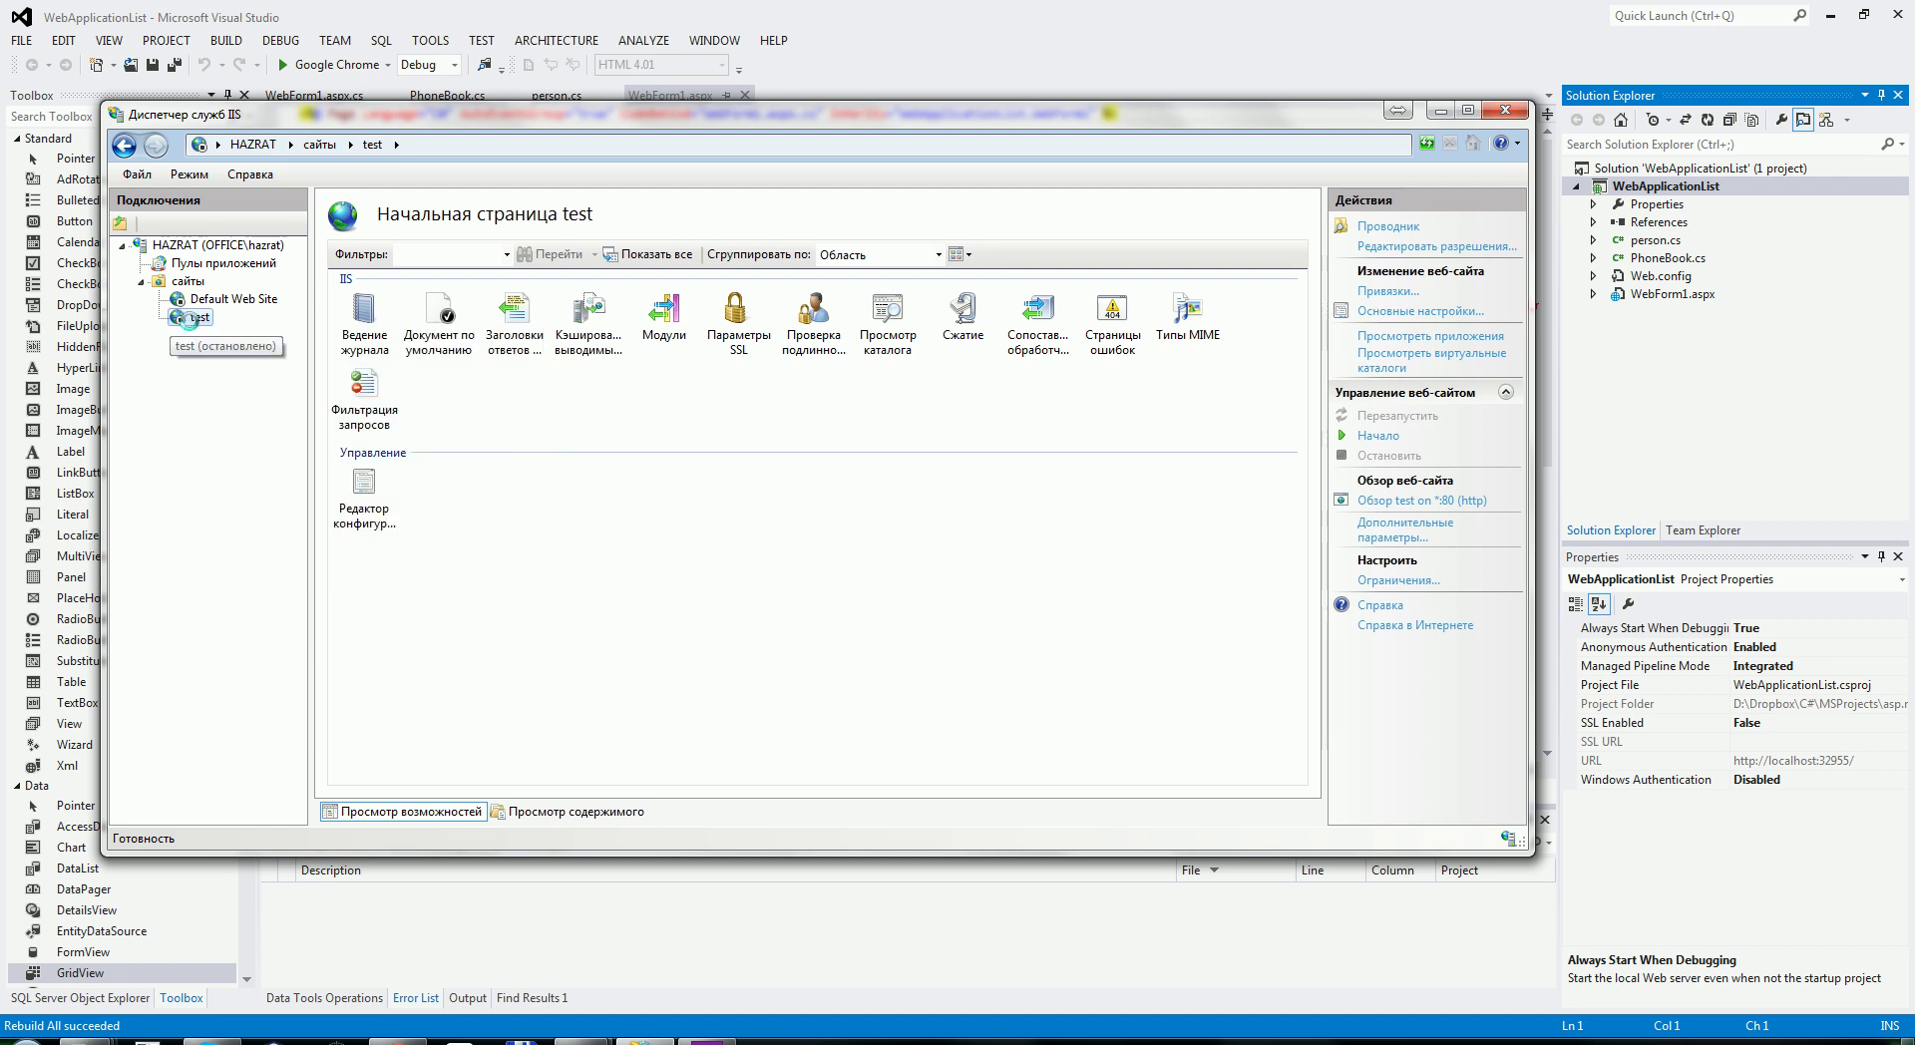
right_click(189, 317)
mouse_move(246, 463)
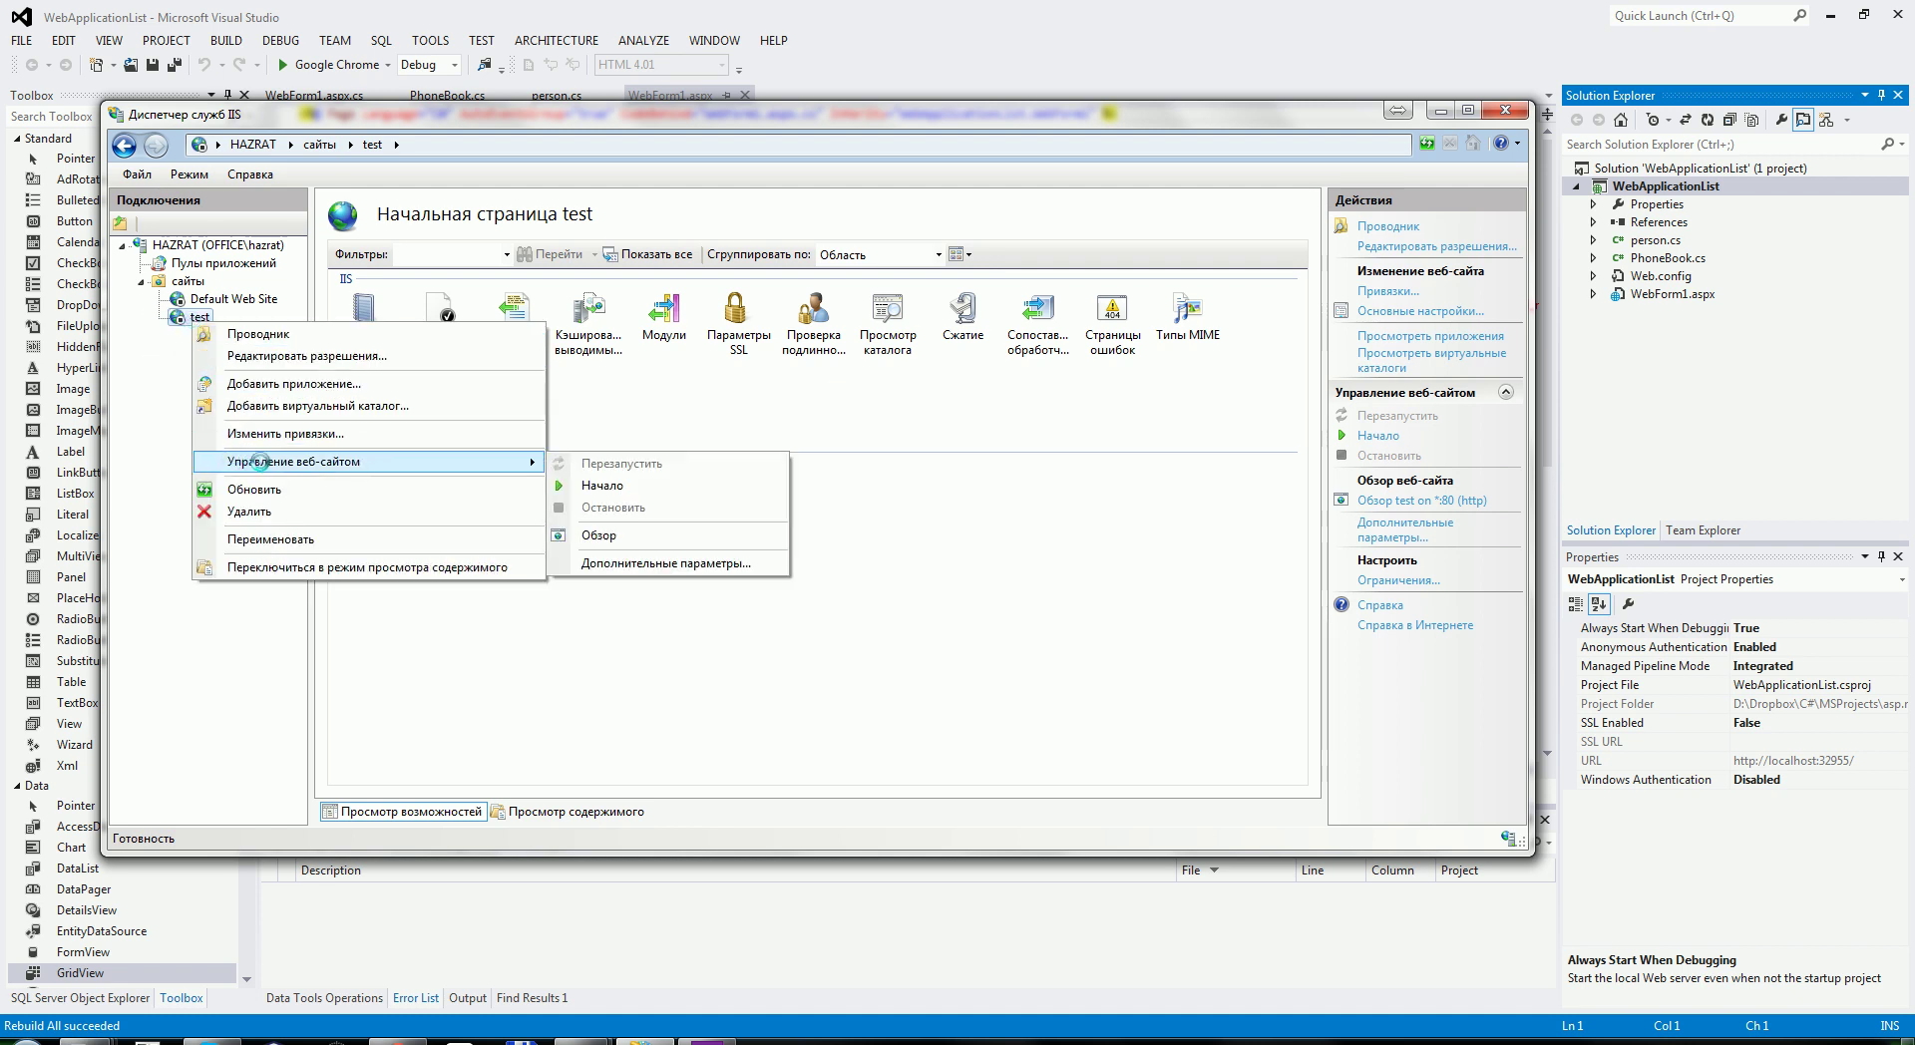
left_click(599, 486)
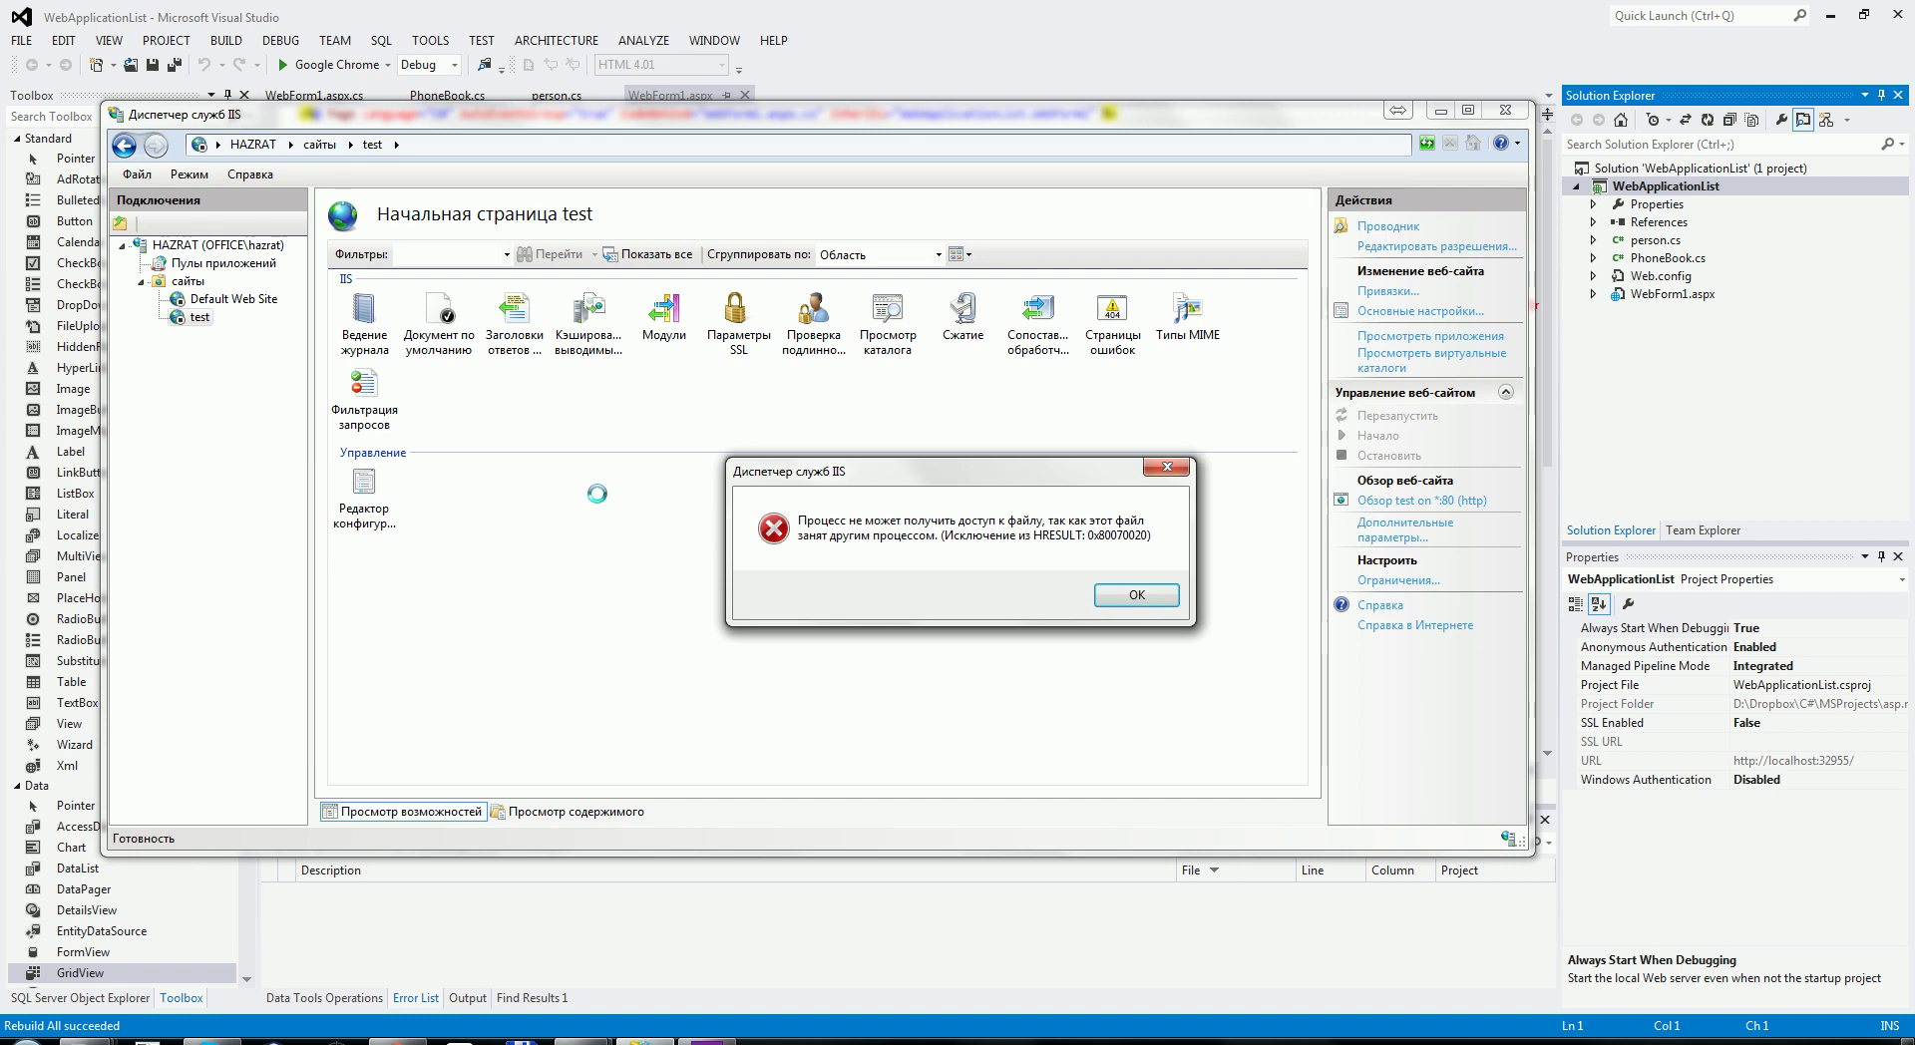
left_click(1135, 596)
Browse the test website in Chrome, load its address again, and close the browser
right_click(187, 319)
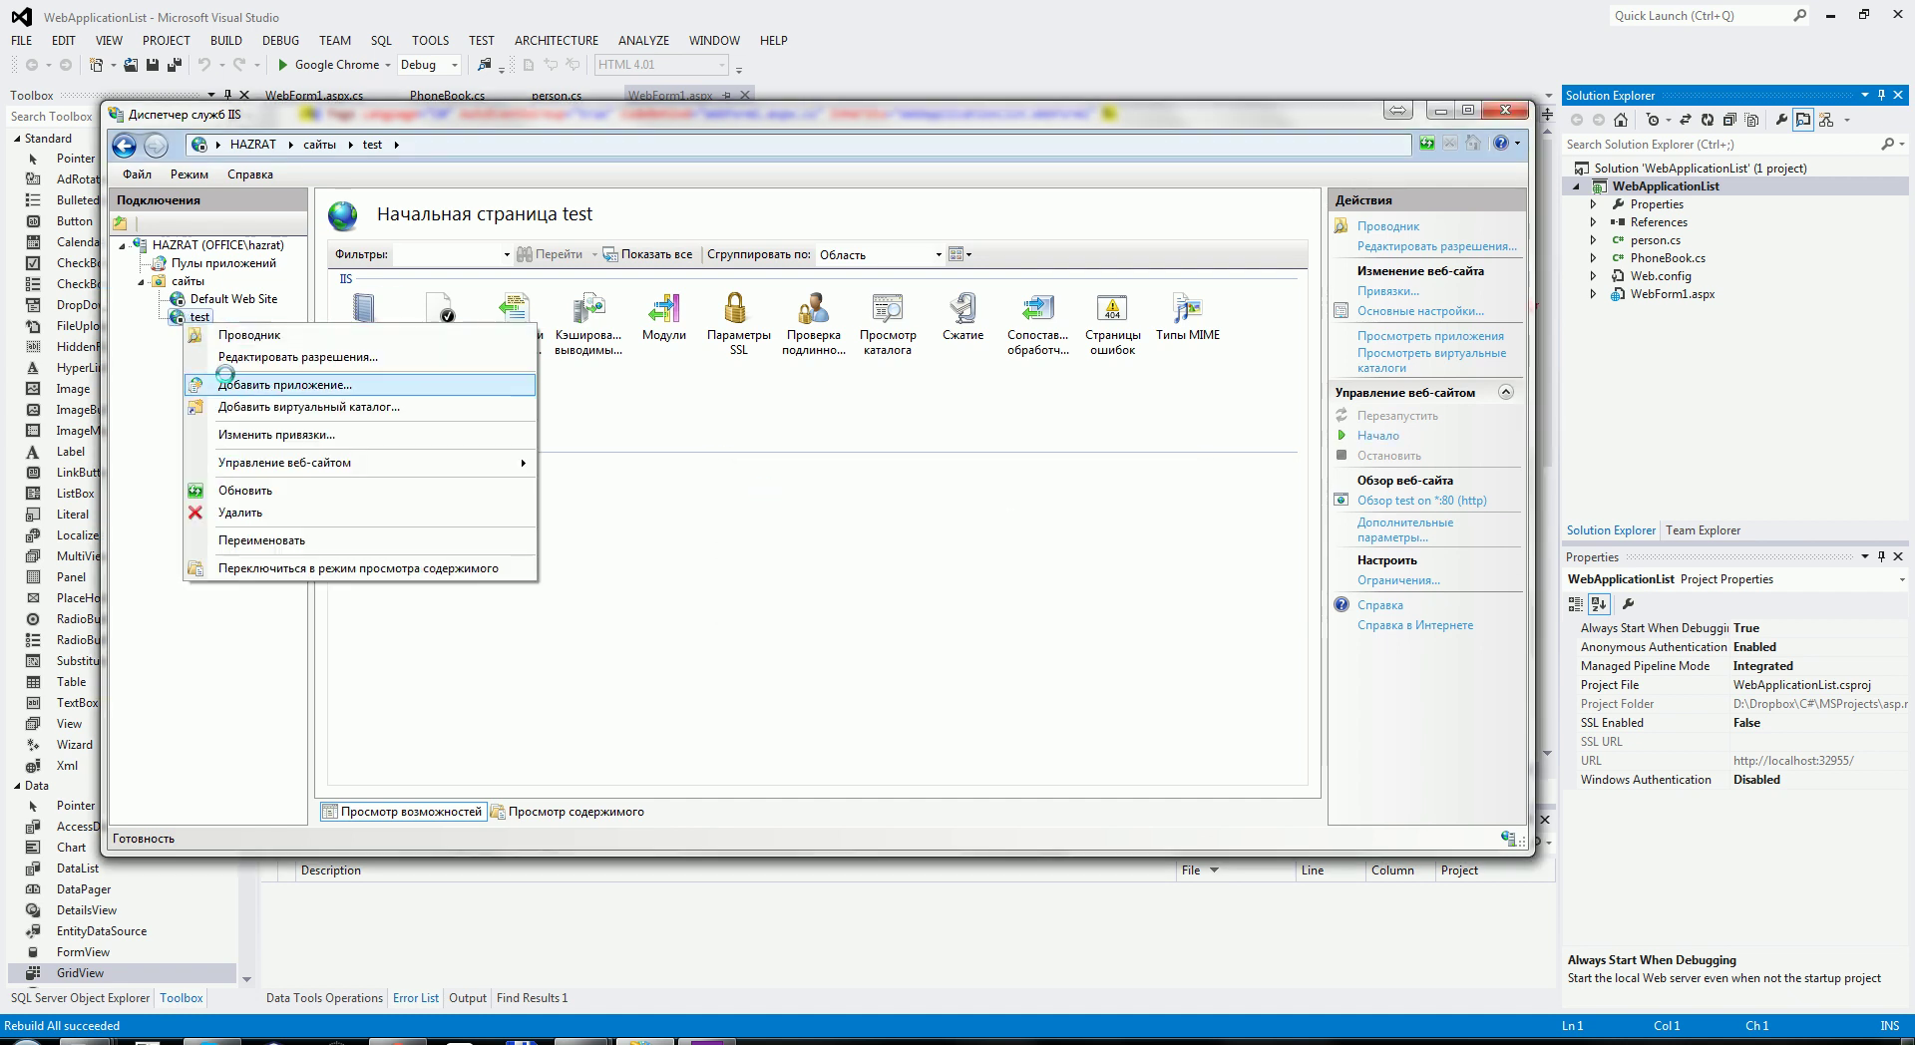
mouse_move(498, 463)
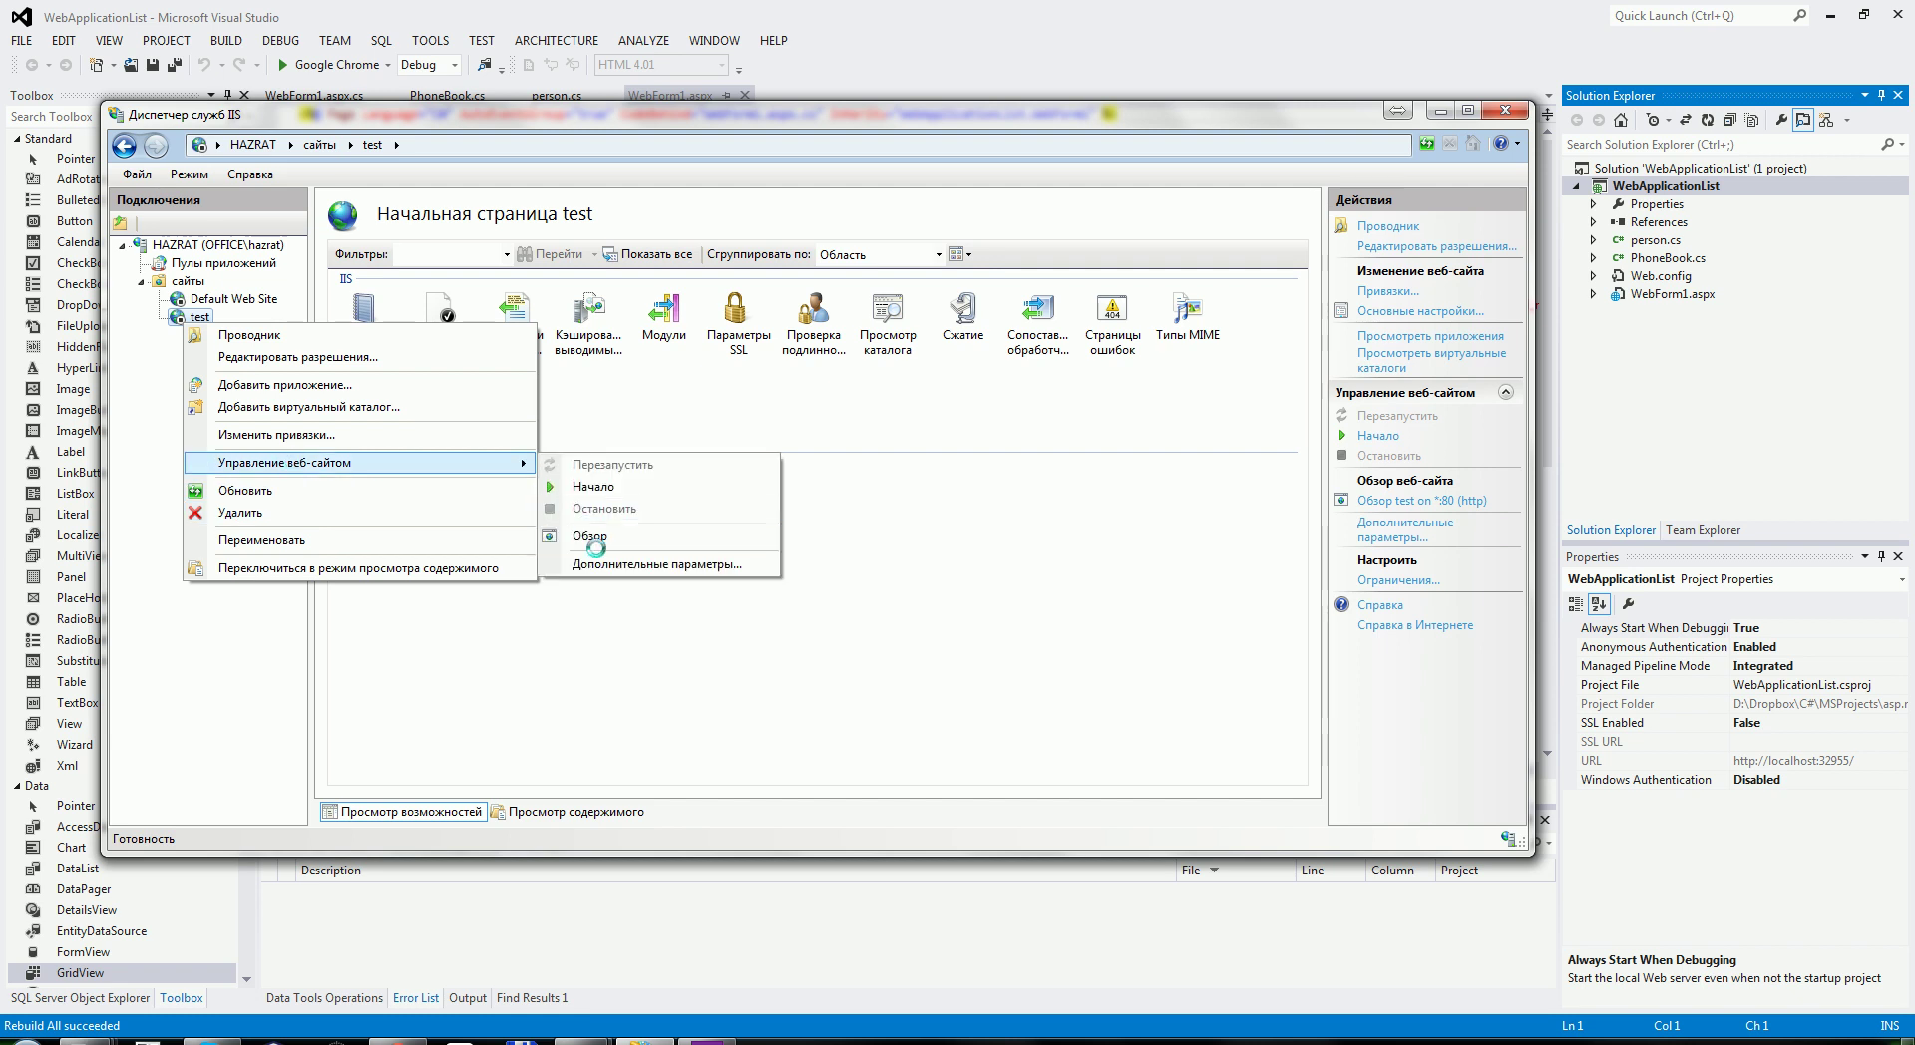
left_click(614, 538)
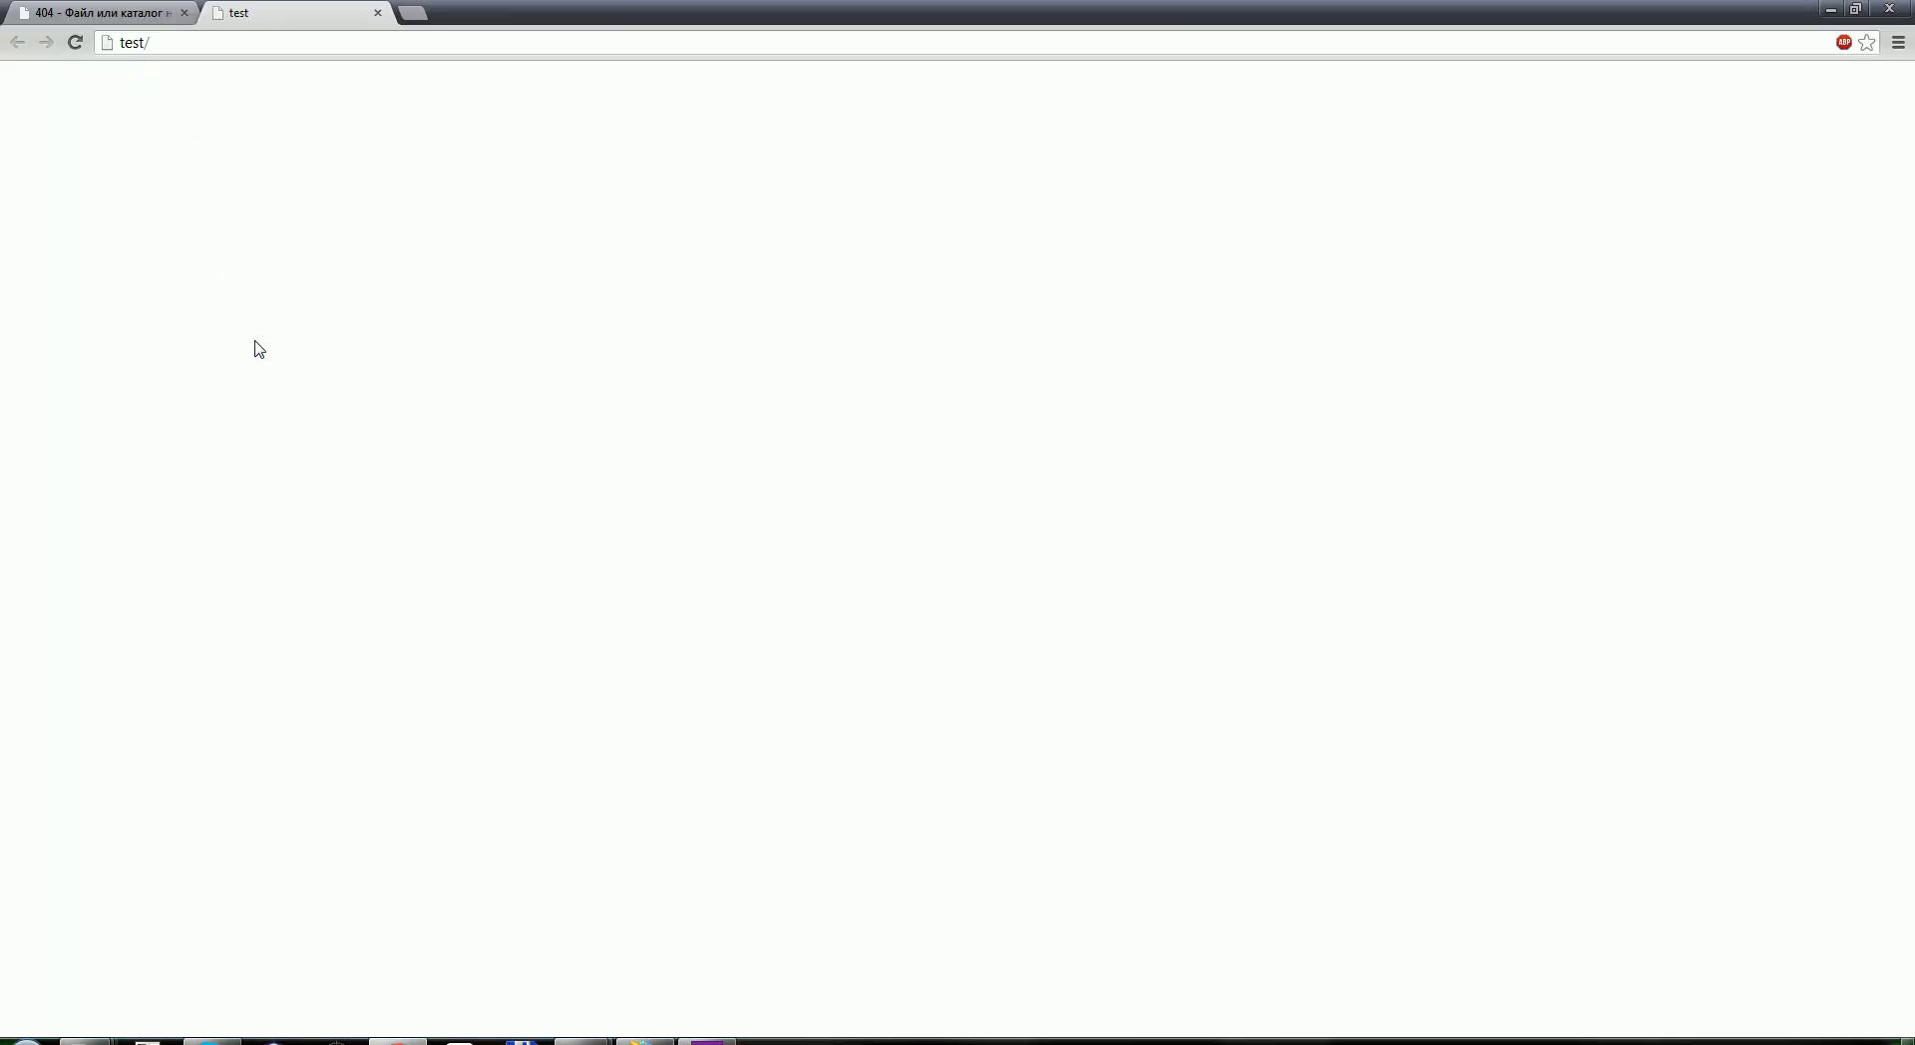
left_click(237, 48)
key("Return")
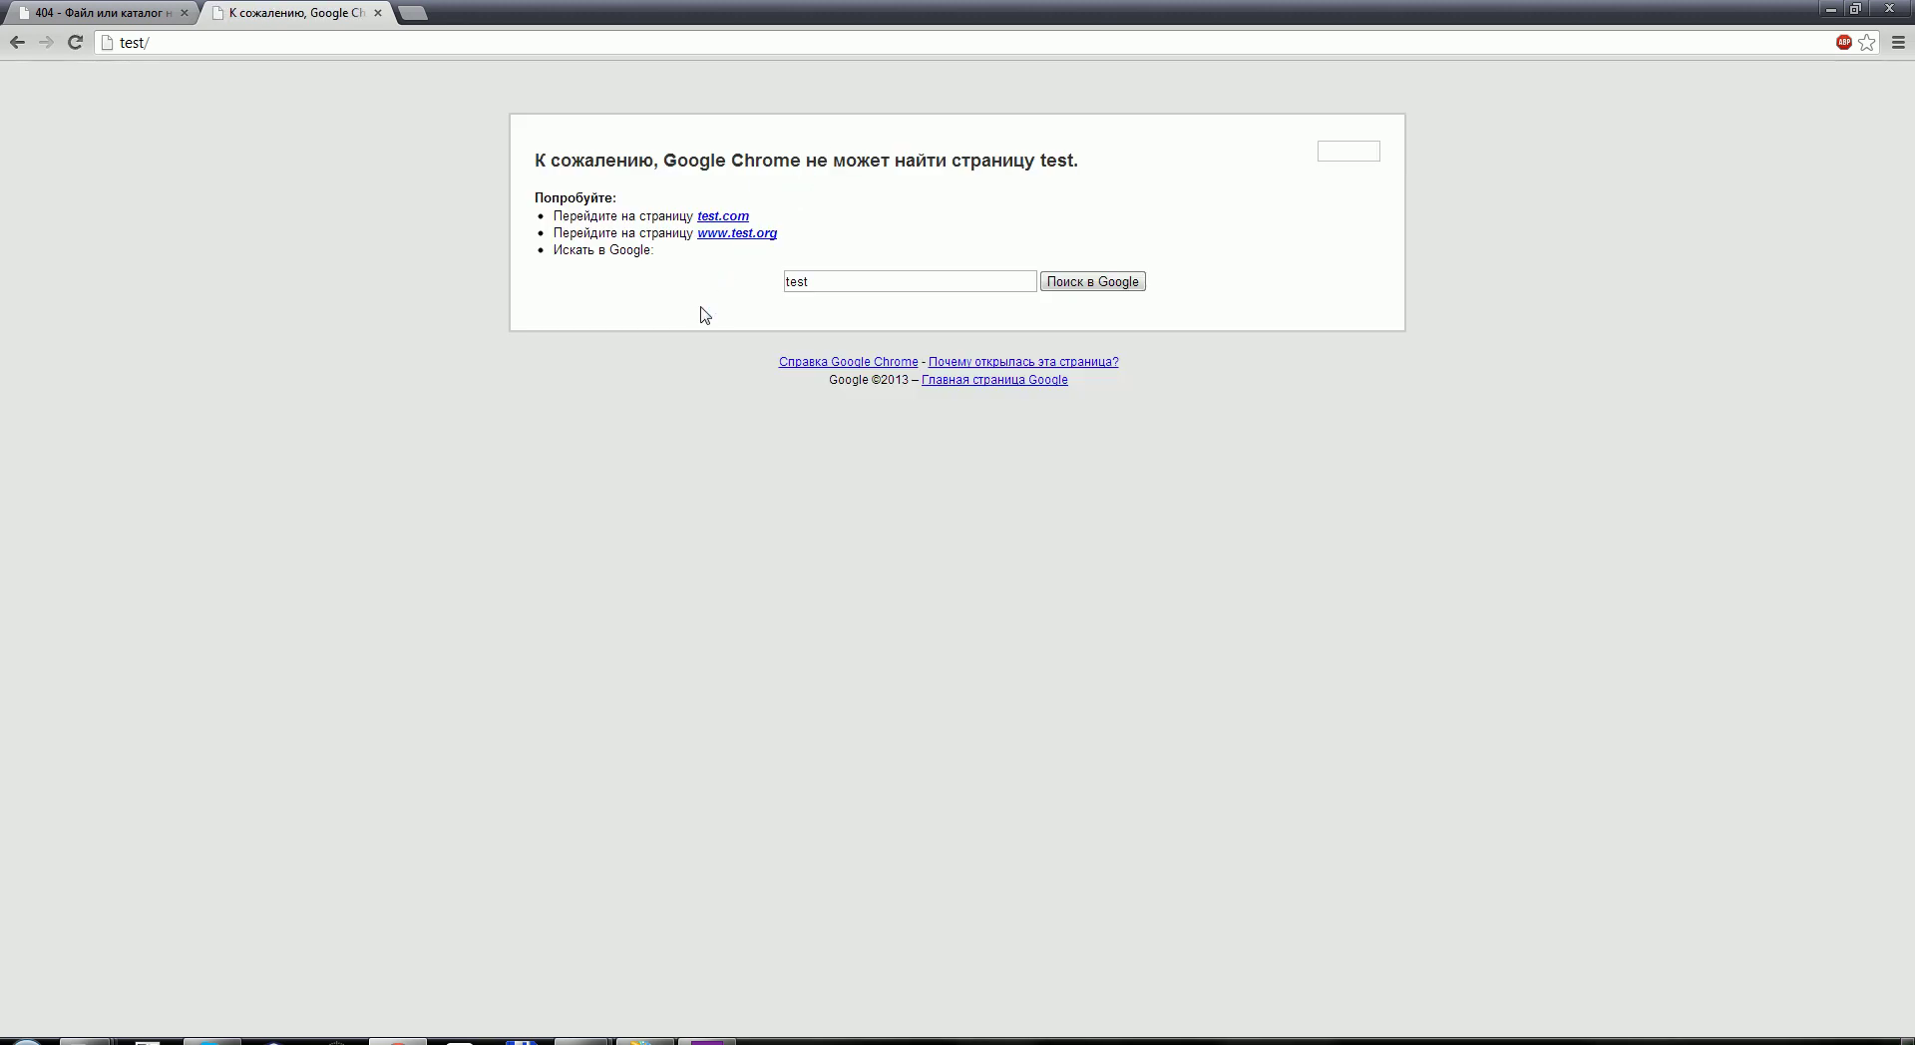
left_click(1890, 8)
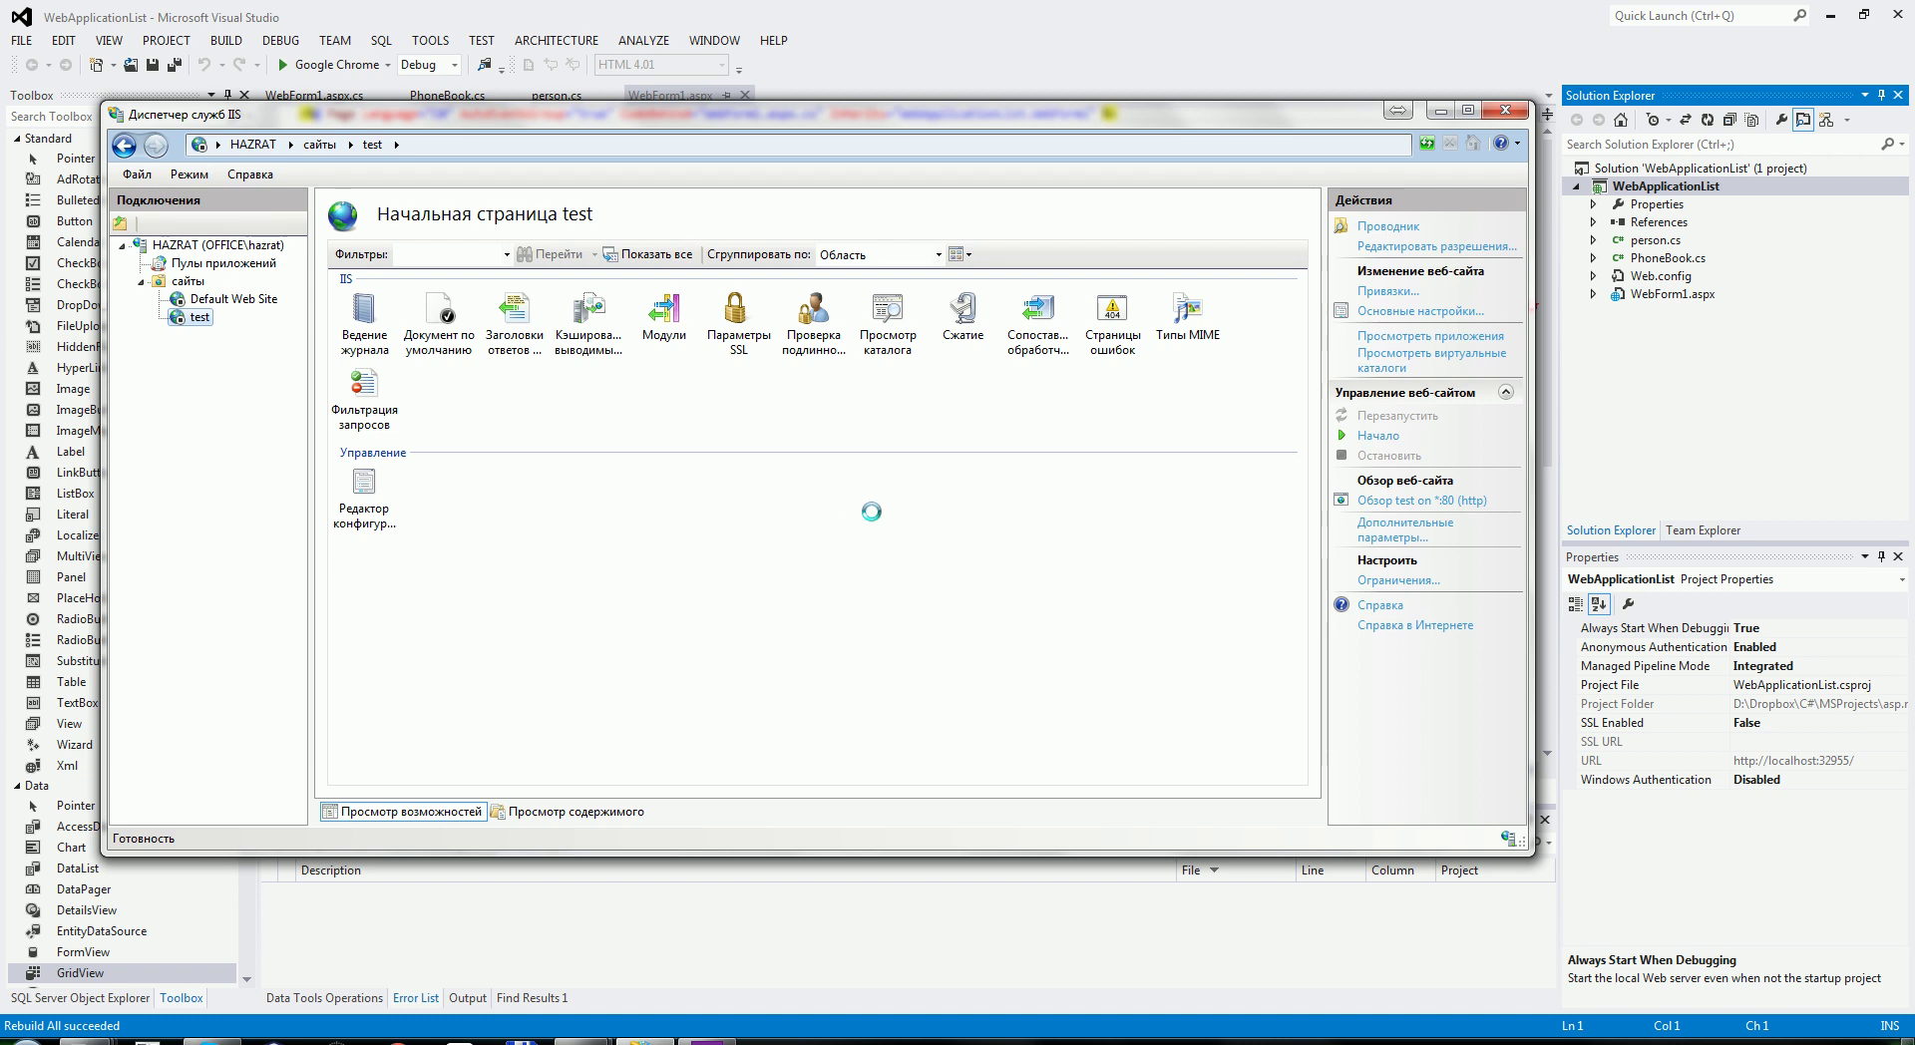
Look over the test website's logging settings and view the files in its content
double_click(372, 311)
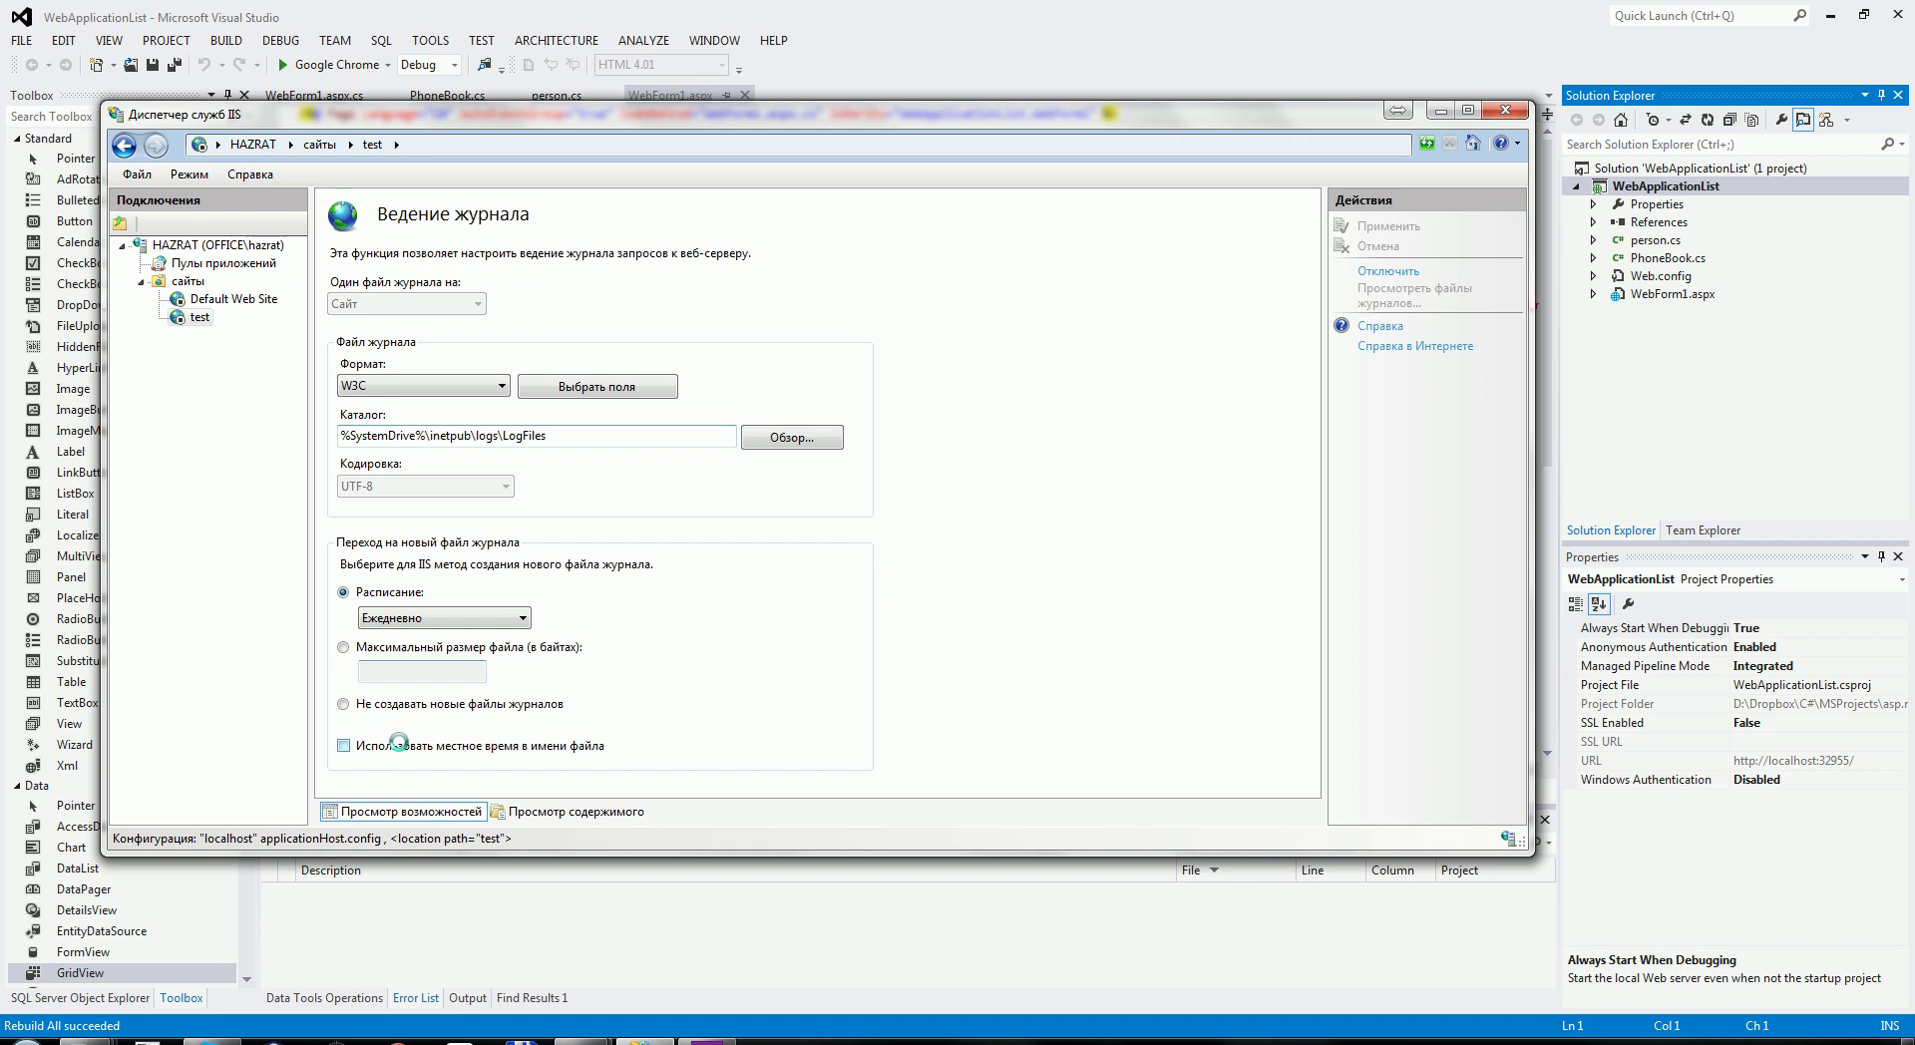
left_click(529, 813)
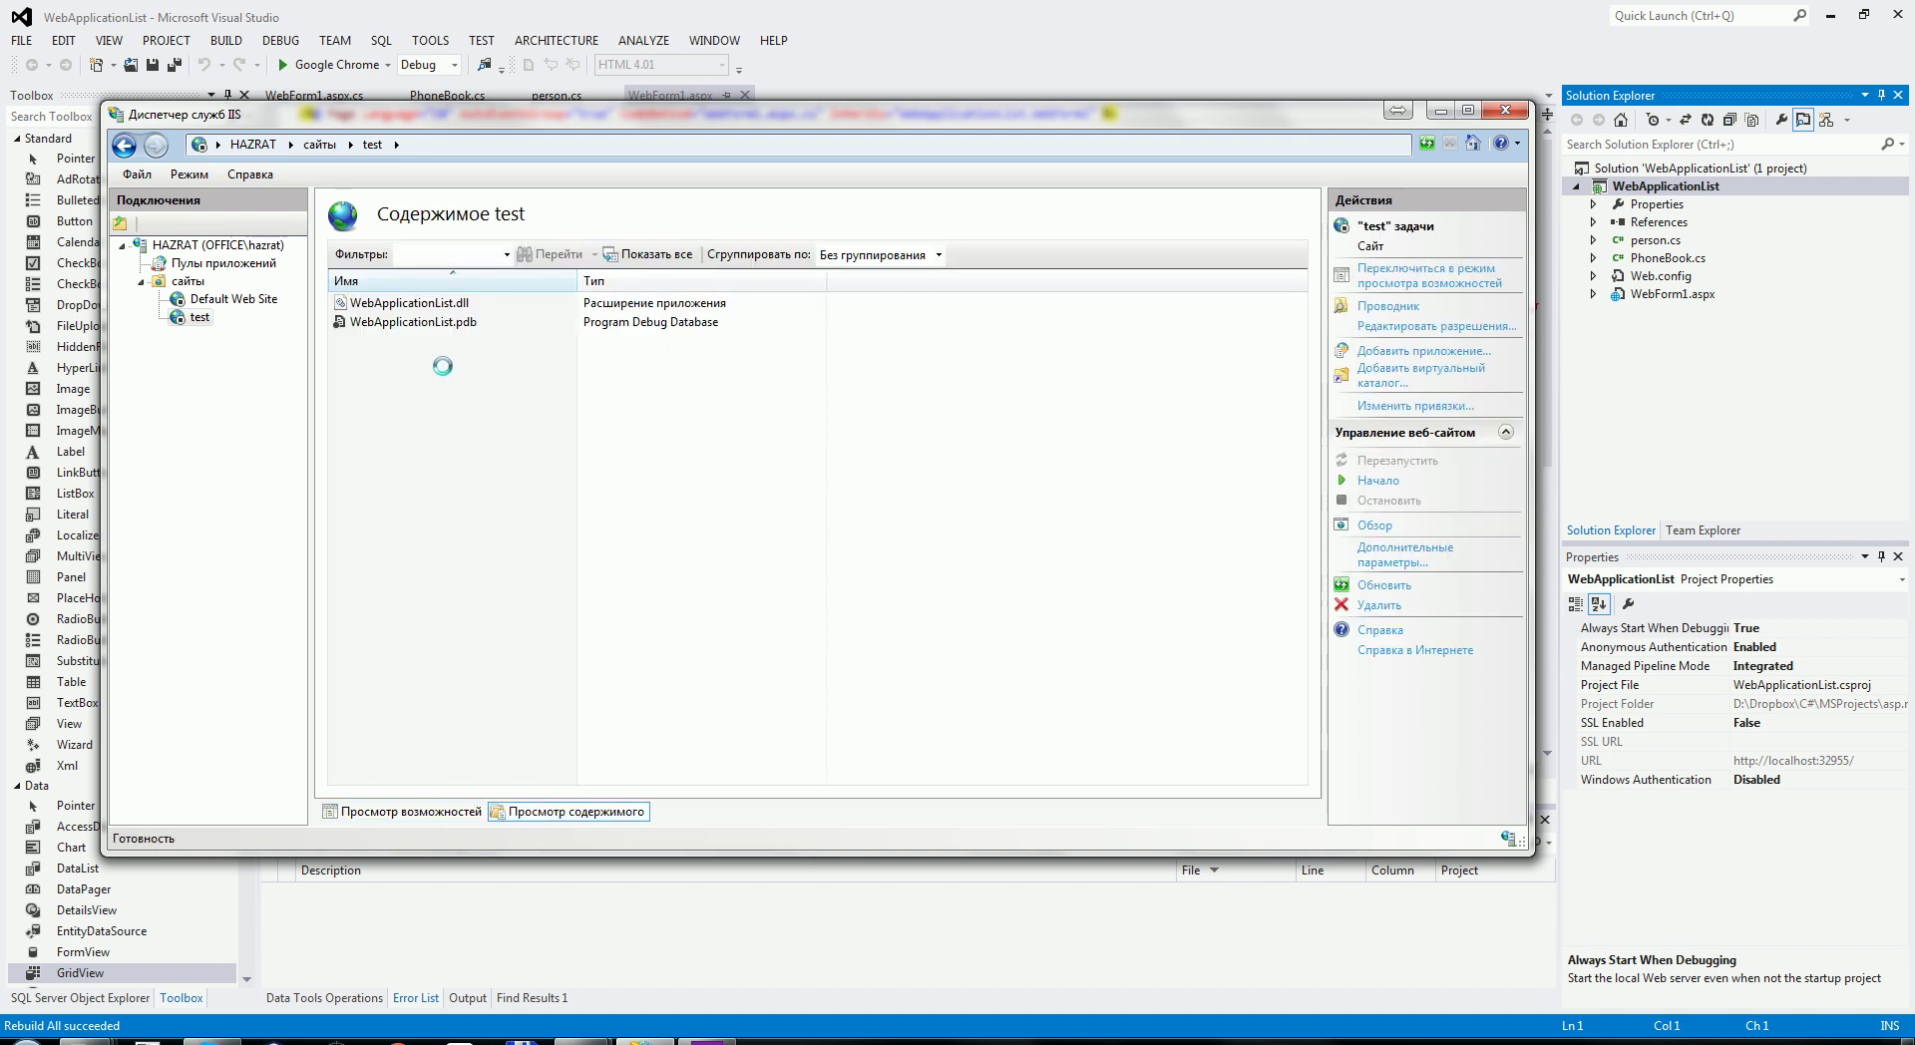